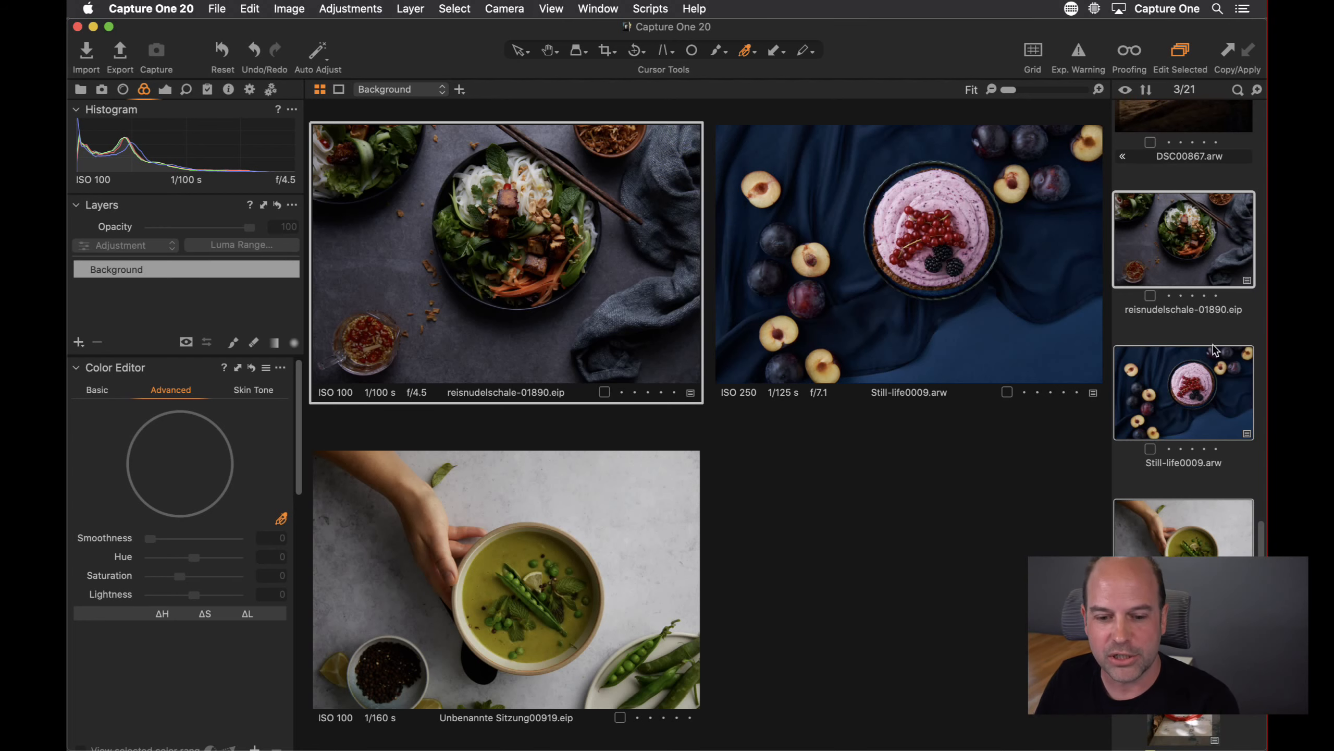
# Open reisnudelschale-01890.eip in the viewer with the browser hidden and zoom in to 67%
pyautogui.click(1193, 265)
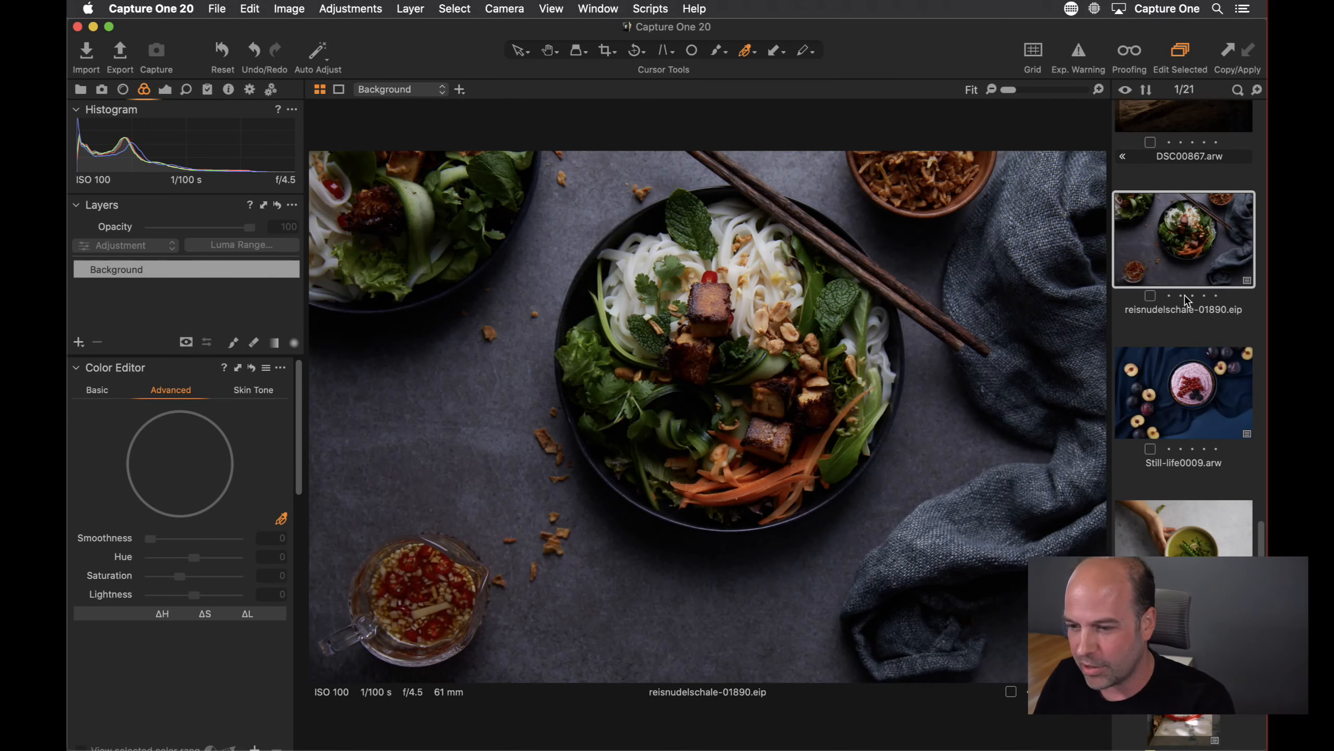
pyautogui.press('super+b')
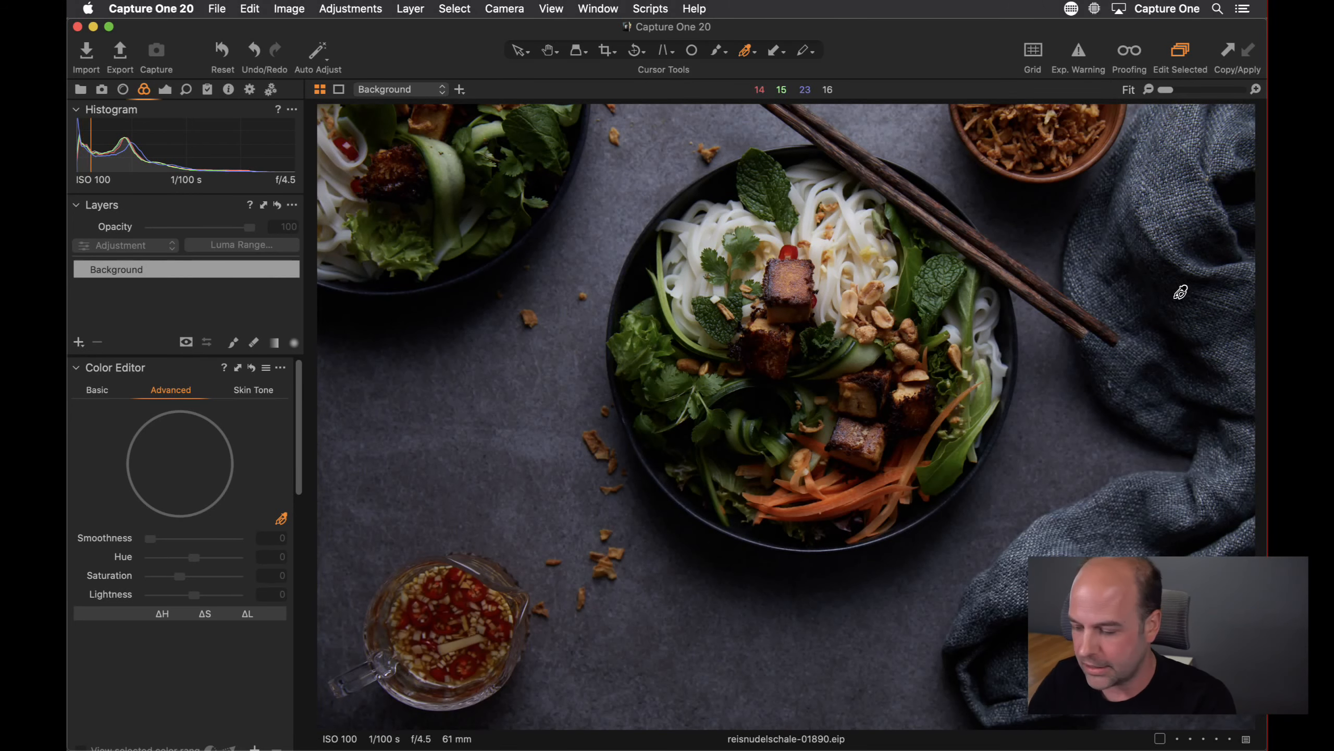
pyautogui.press('super+equal')
pyautogui.press('super+equal')
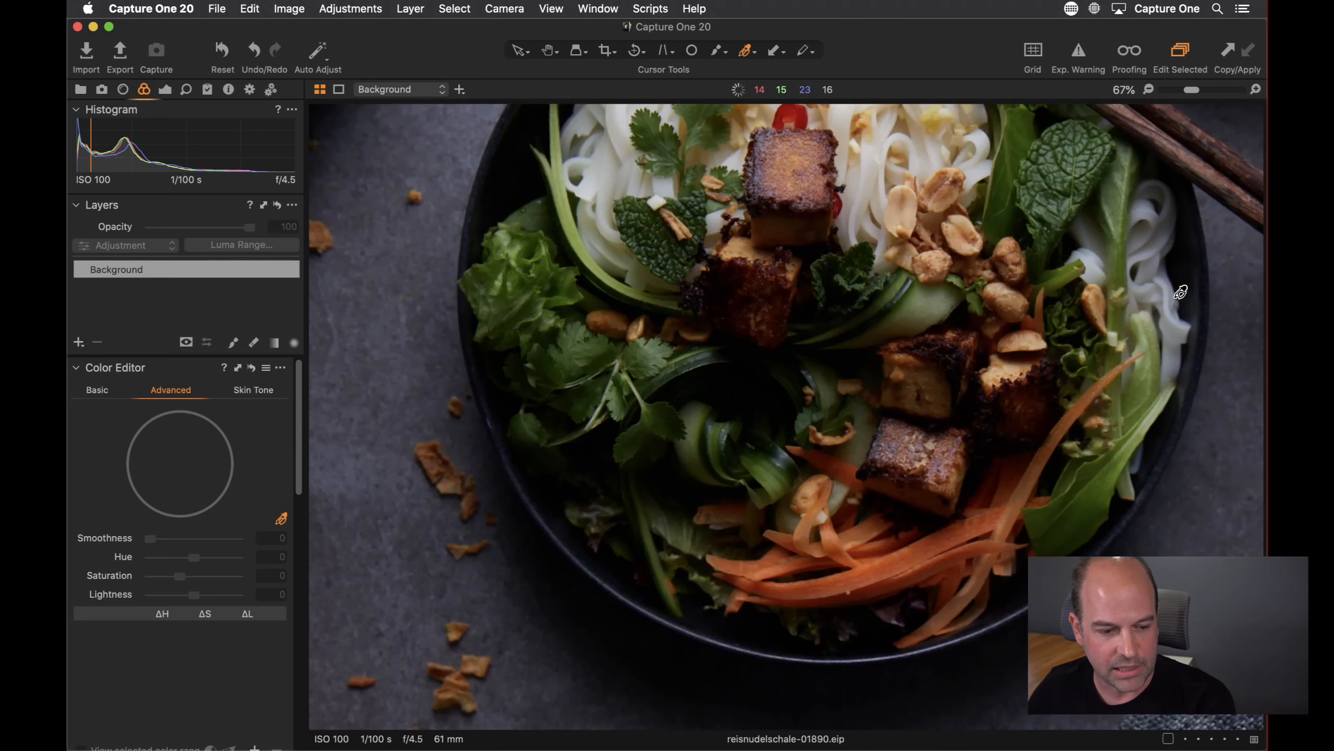
# Look through the Color Editor's Basic, Skin Tone and Advanced tabs, ending on Advanced
pyautogui.moveTo(297, 424)
pyautogui.mouseDown()
pyautogui.moveTo(299, 437)
pyautogui.moveTo(298, 421)
pyautogui.mouseUp()
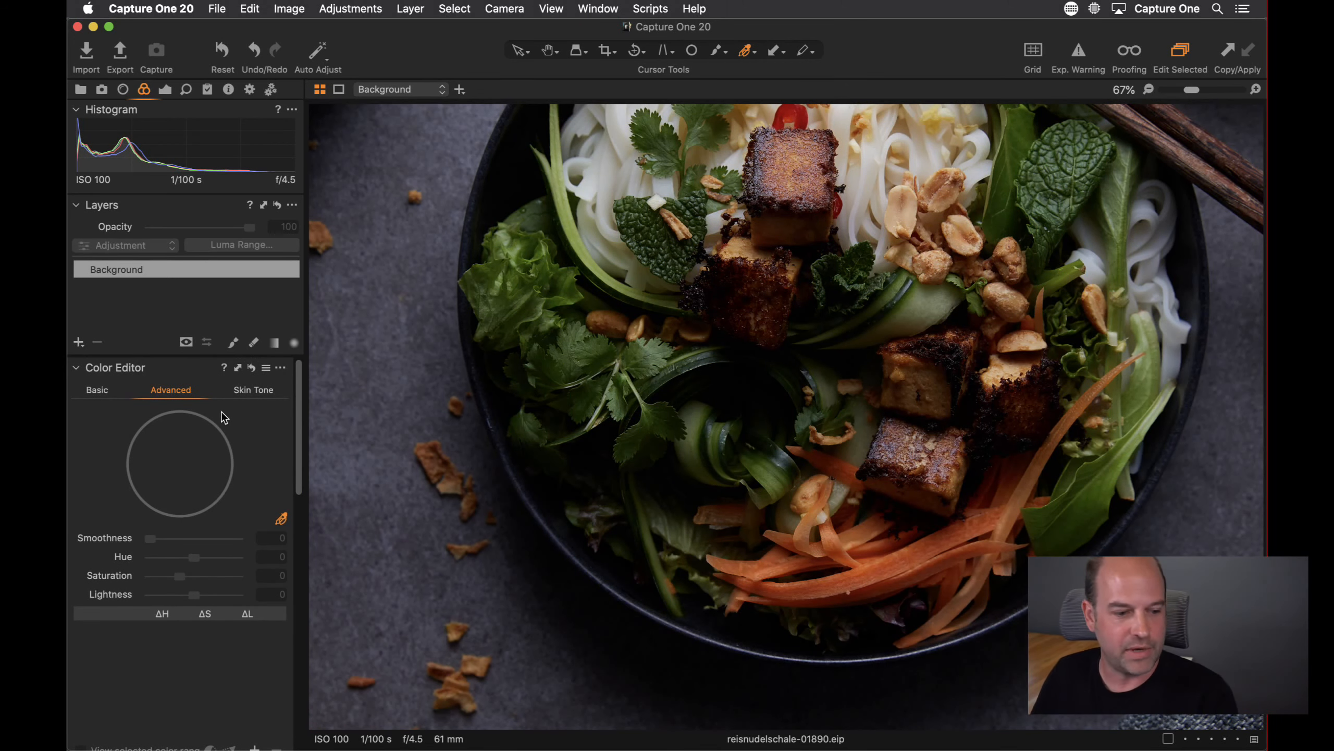
pyautogui.click(97, 391)
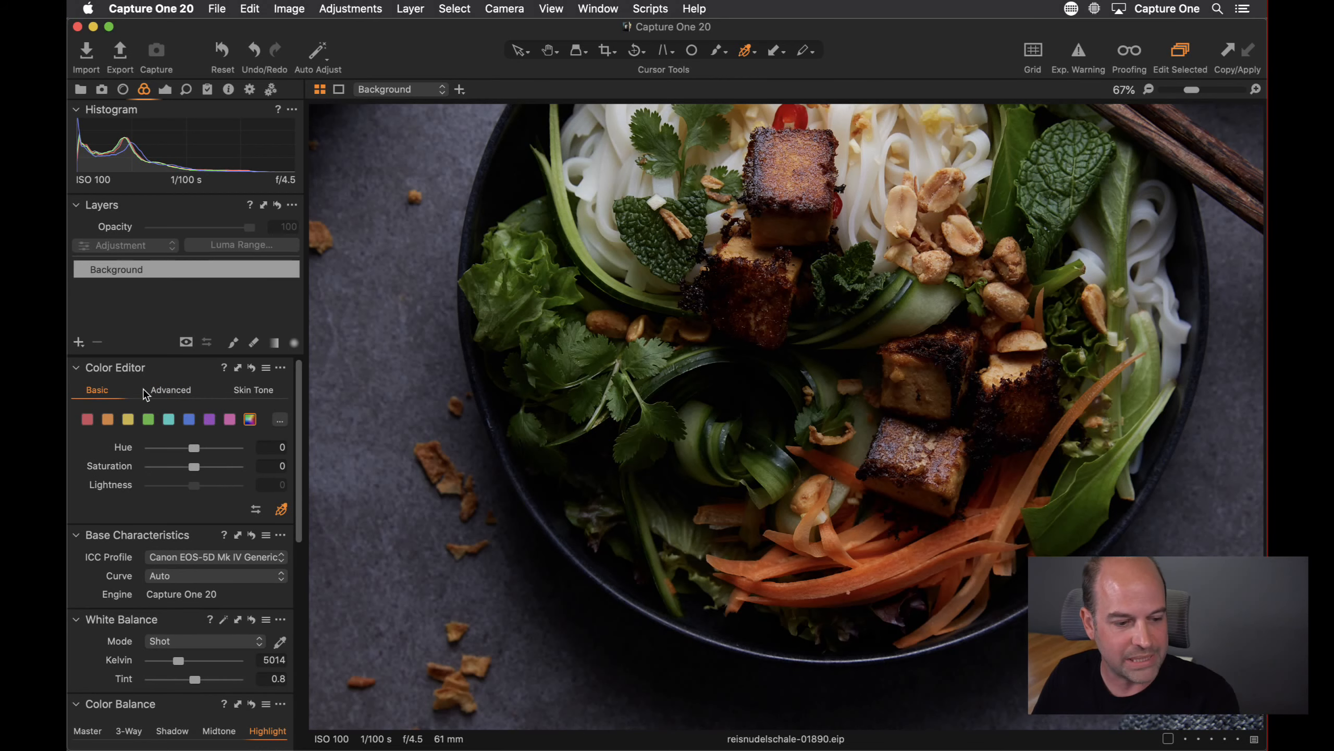
pyautogui.click(162, 389)
pyautogui.click(256, 391)
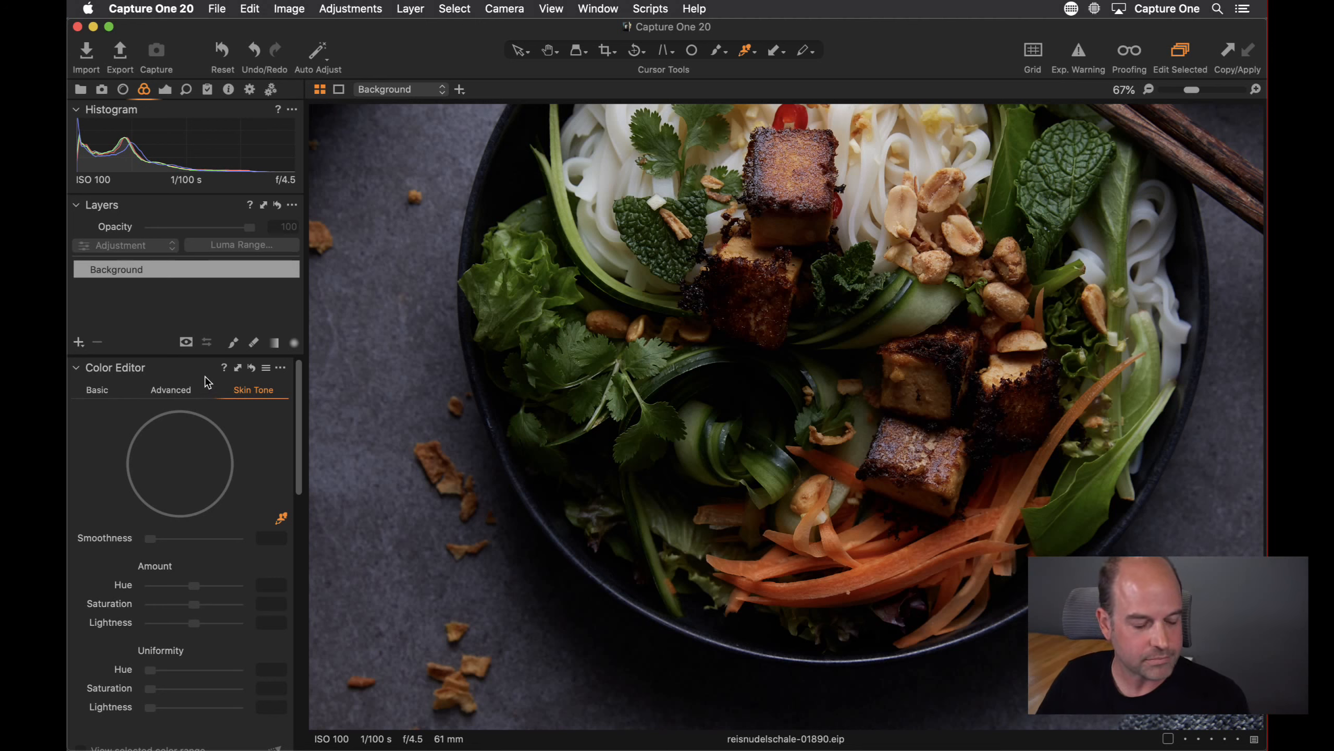
pyautogui.click(171, 393)
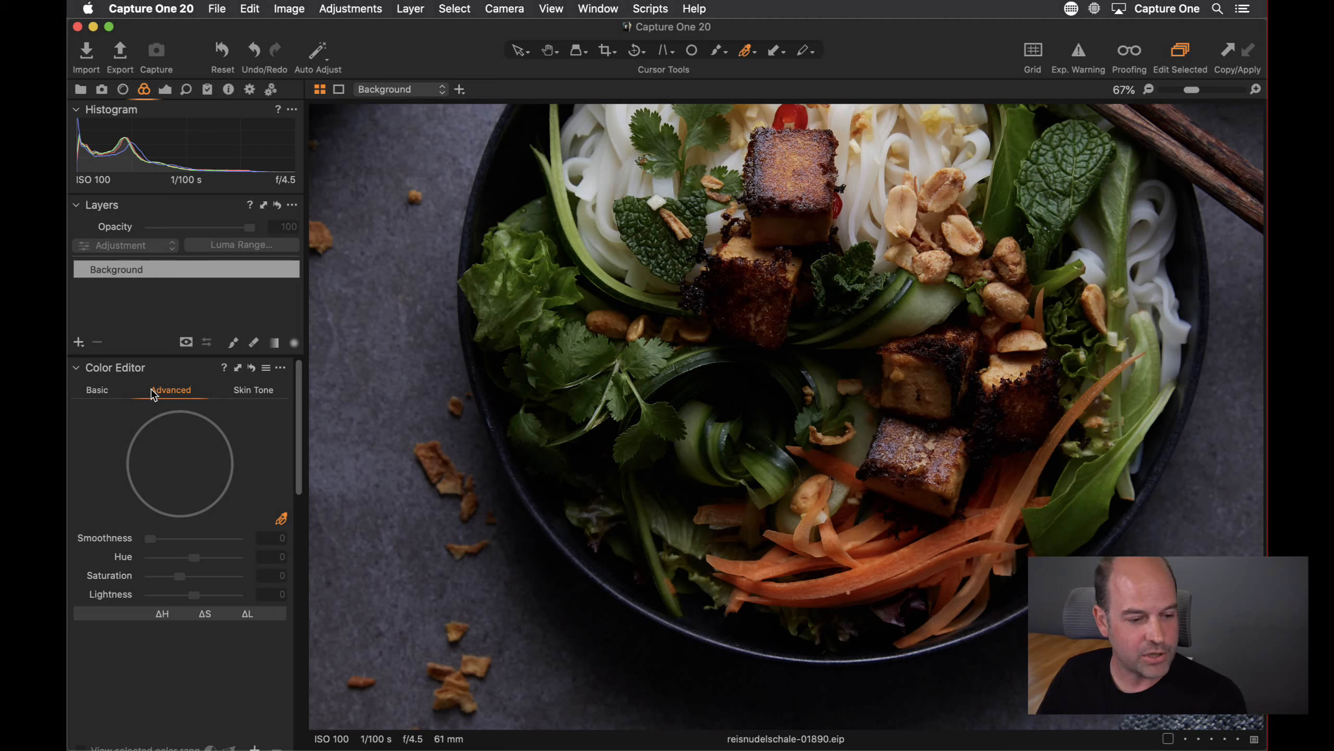
# Detach the Color Editor into a floating window and enlarge it for a bigger colour wheel
pyautogui.moveTo(176, 371); pyautogui.dragTo(186, 40)
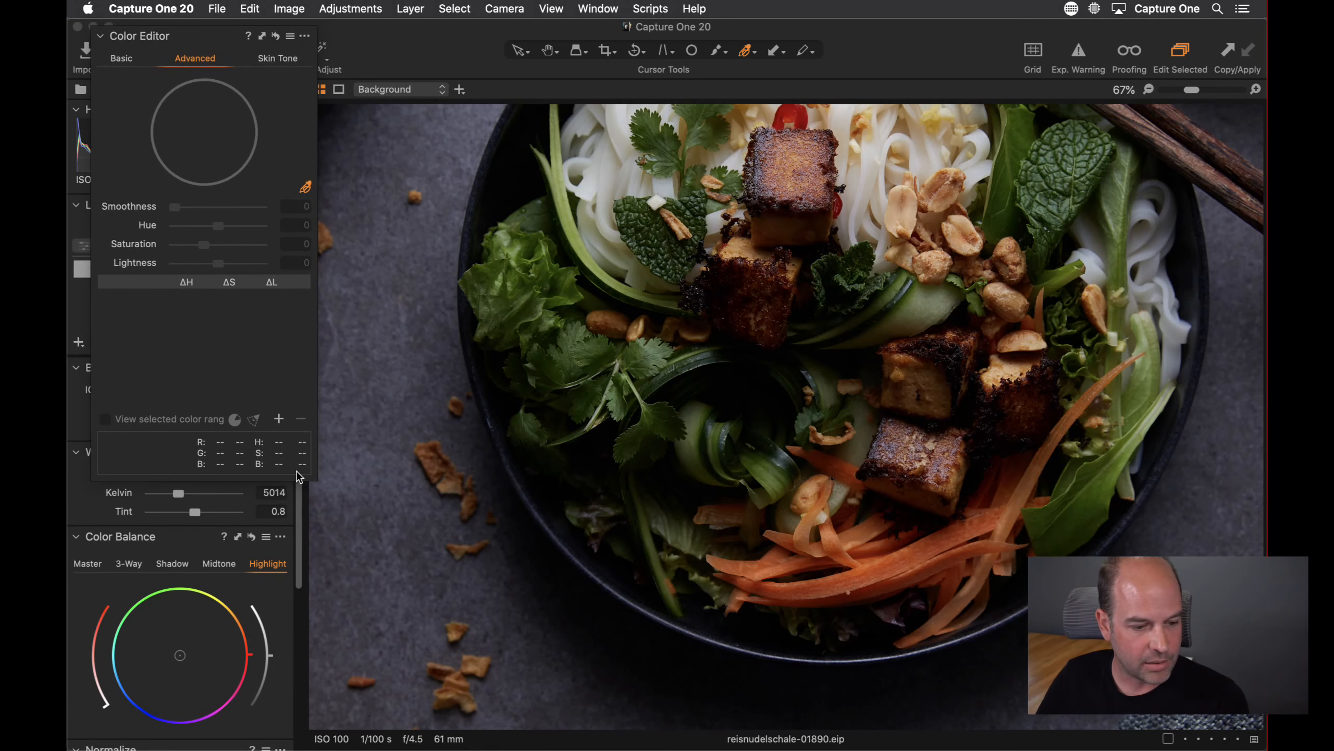
pyautogui.moveTo(313, 478); pyautogui.dragTo(443, 618)
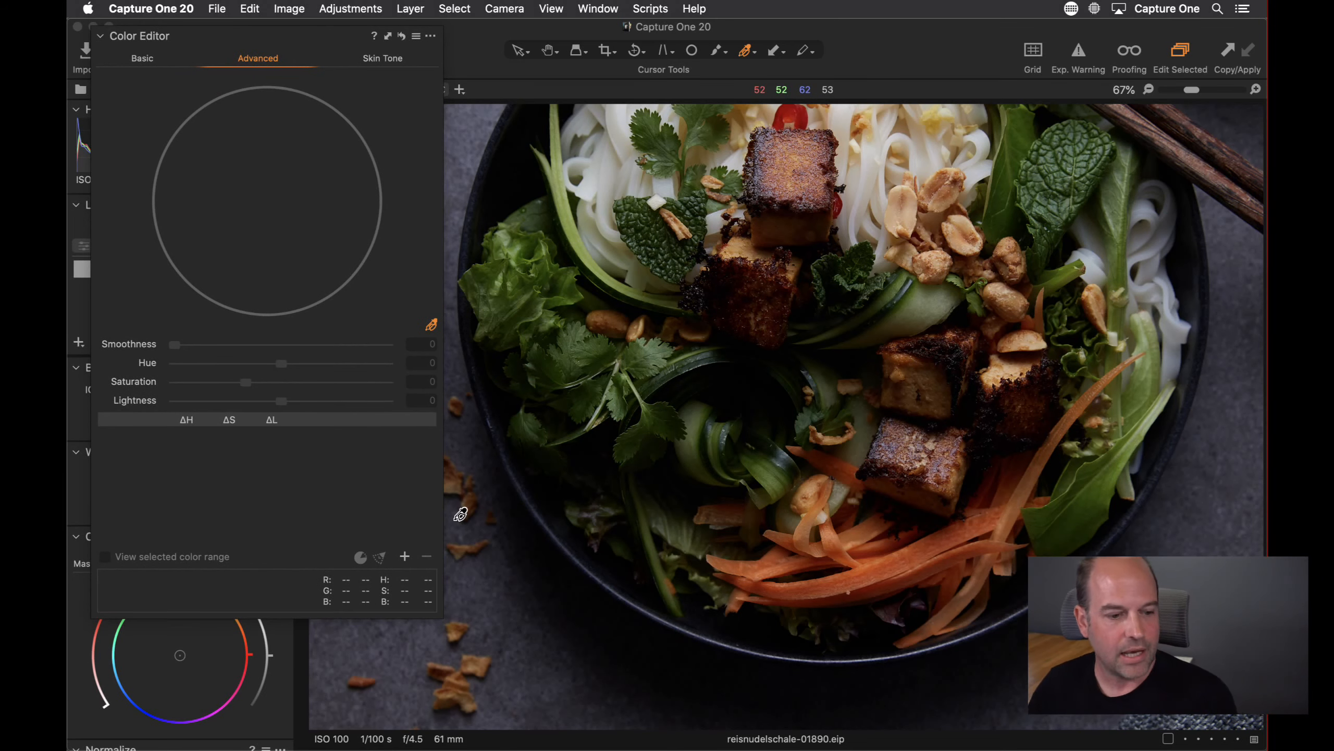
# Pick the carrots' orange as a new advanced colour correction and turn on View selected color range
pyautogui.click(430, 326)
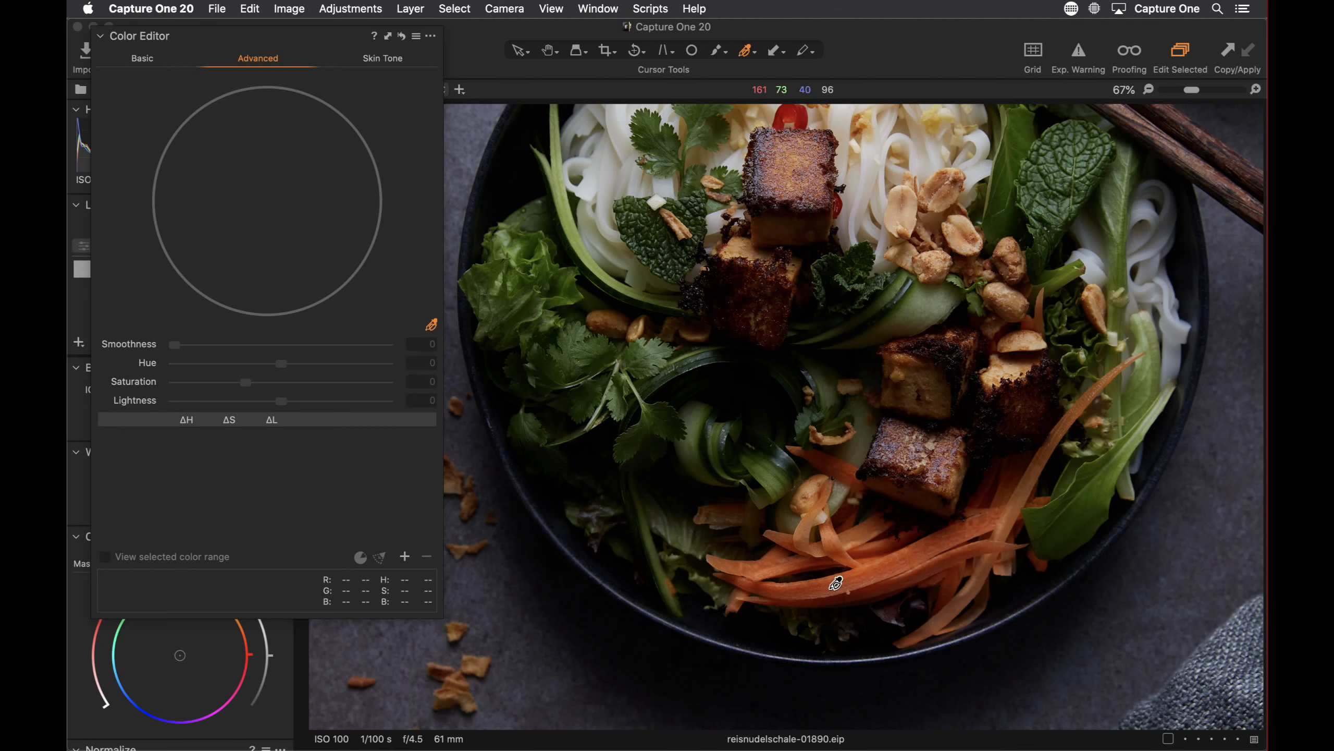
pyautogui.click(837, 582)
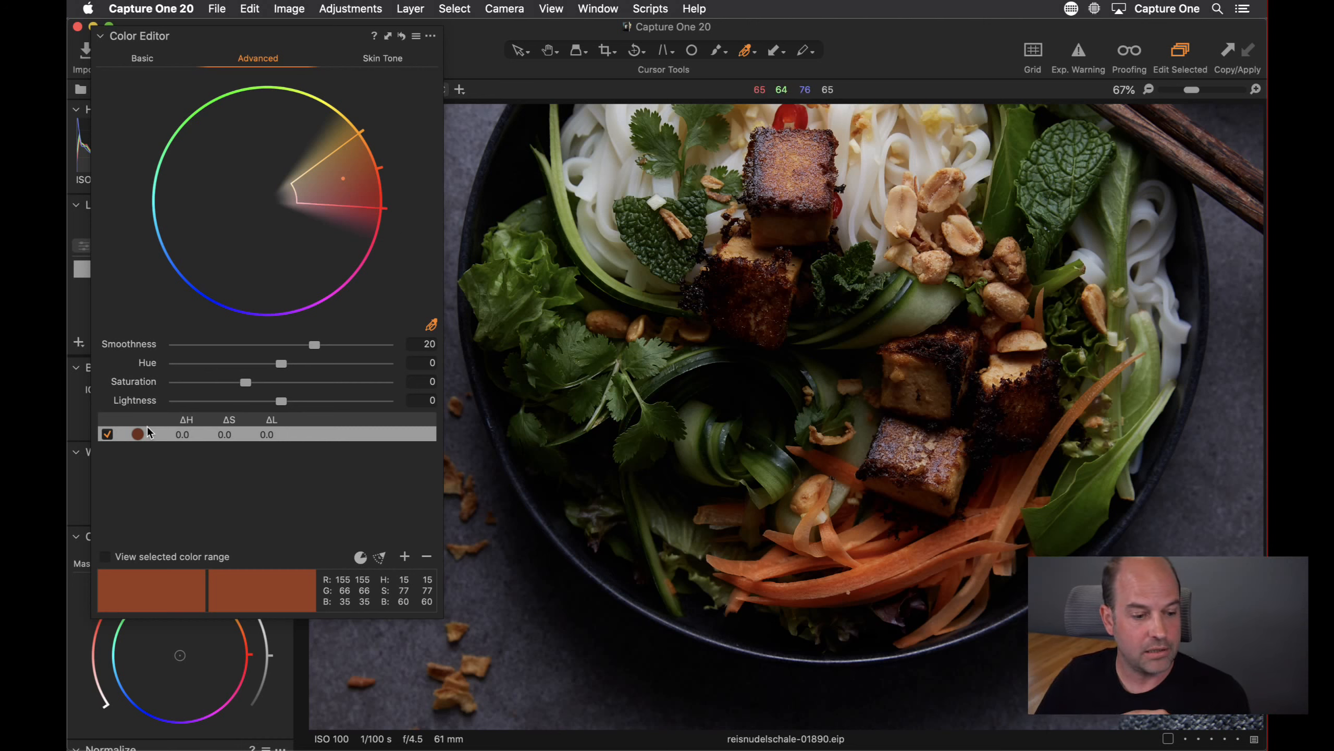
pyautogui.click(105, 557)
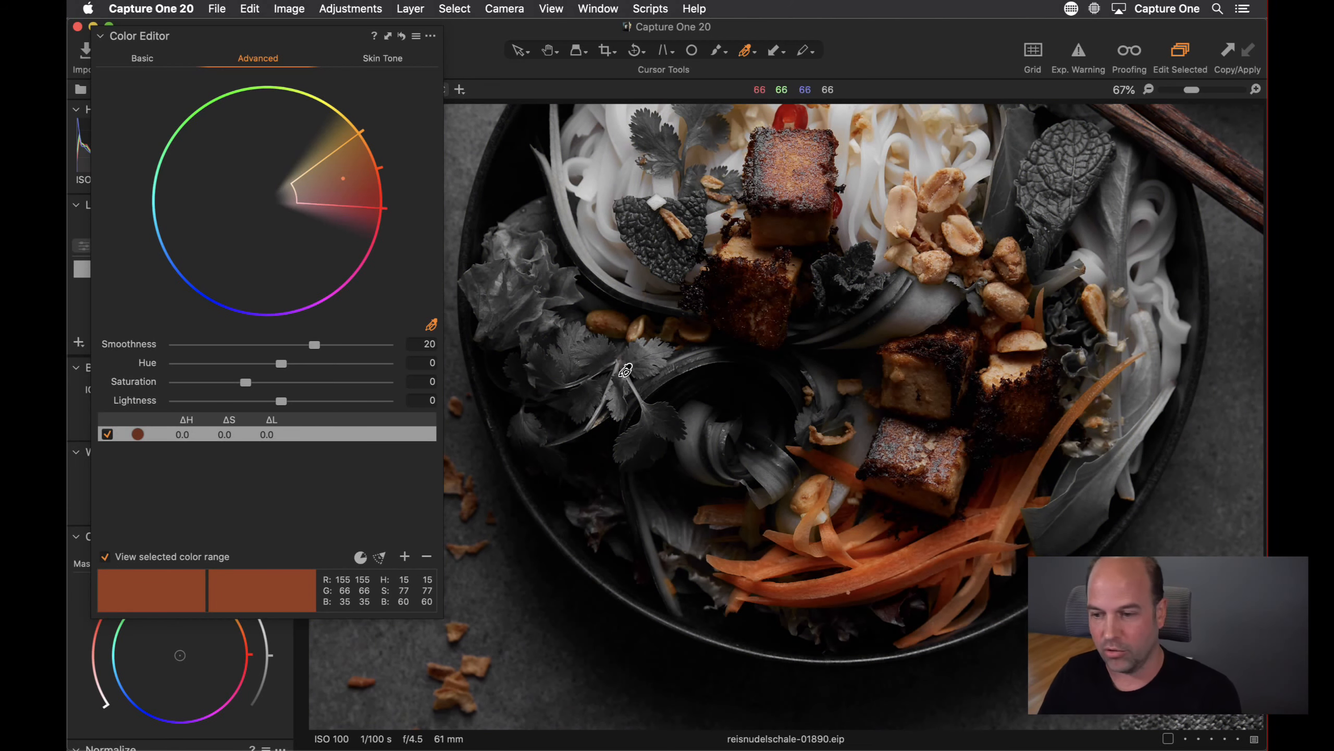
# Widen the selected colour range's hue edge toward yellow, then narrow it tightly around the carrot orange
pyautogui.moveTo(628, 371); pyautogui.dragTo(614, 422)
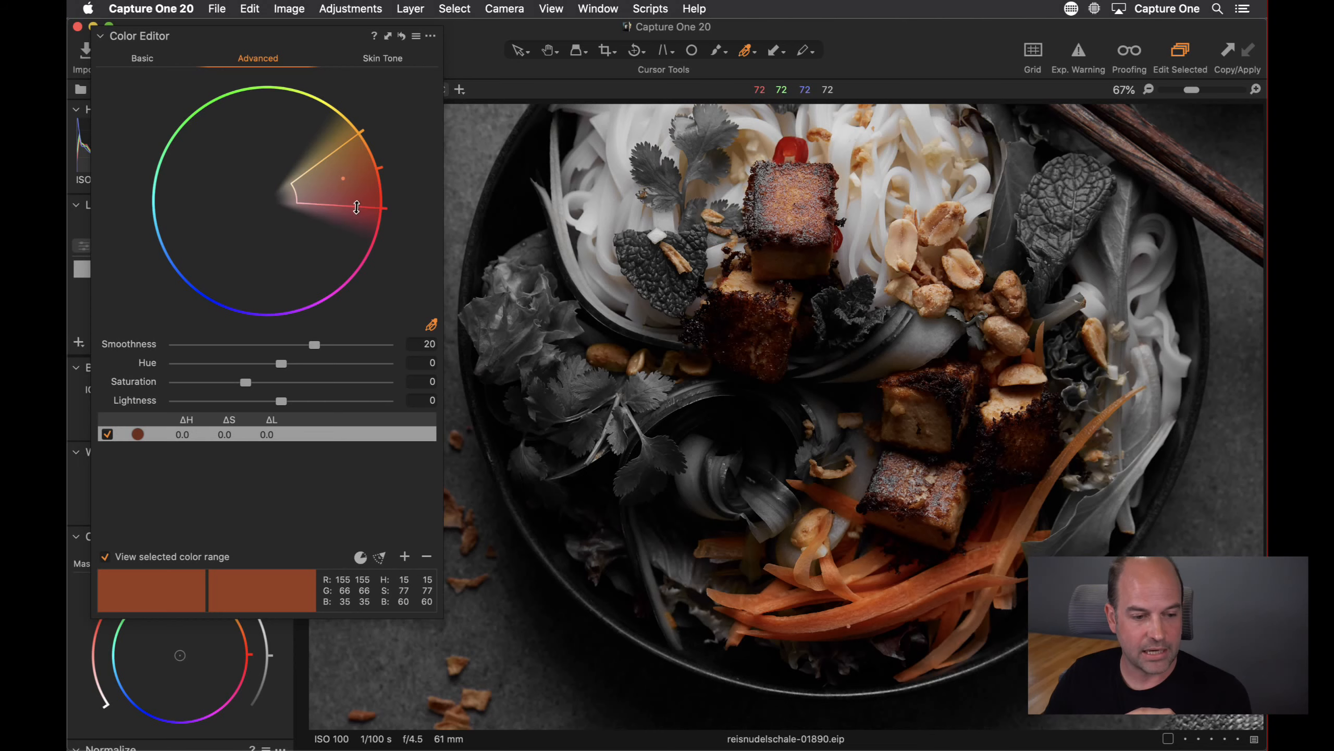
pyautogui.moveTo(348, 142); pyautogui.dragTo(292, 122)
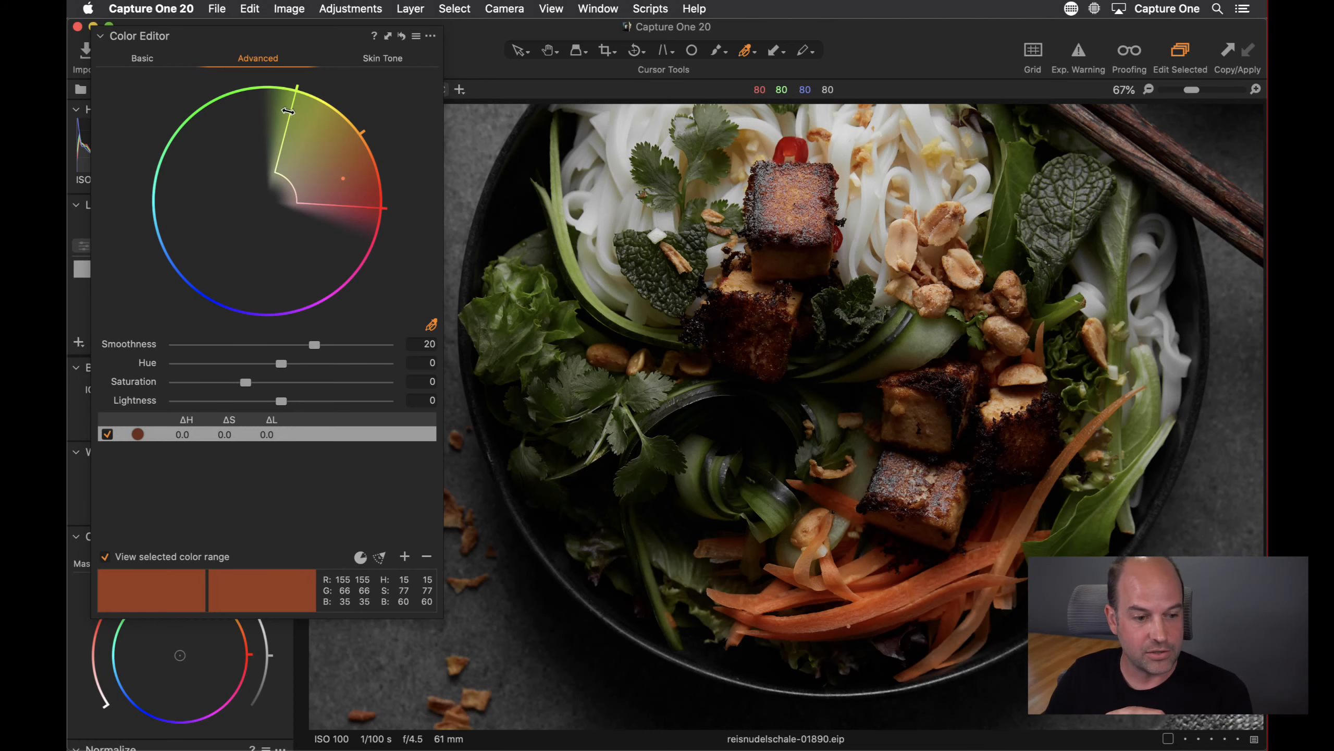
pyautogui.moveTo(288, 111); pyautogui.dragTo(362, 167)
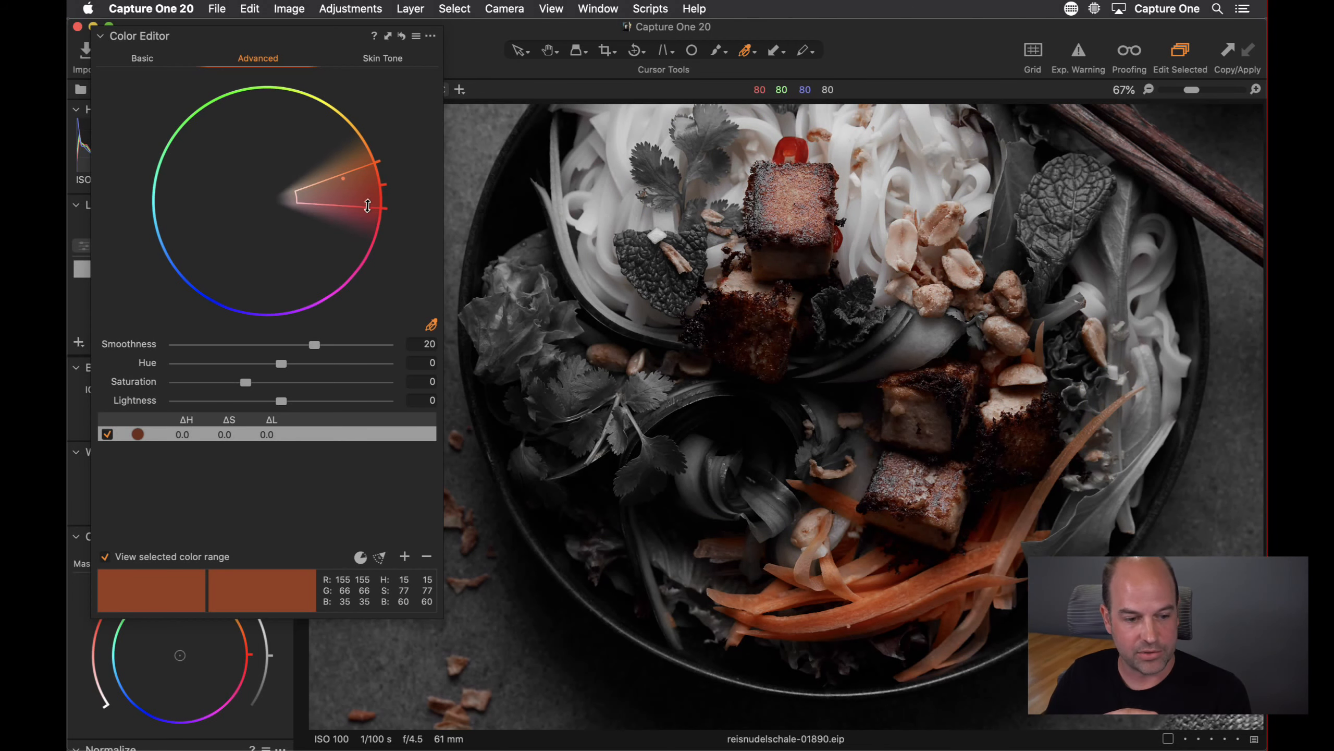
pyautogui.moveTo(367, 205); pyautogui.dragTo(364, 181)
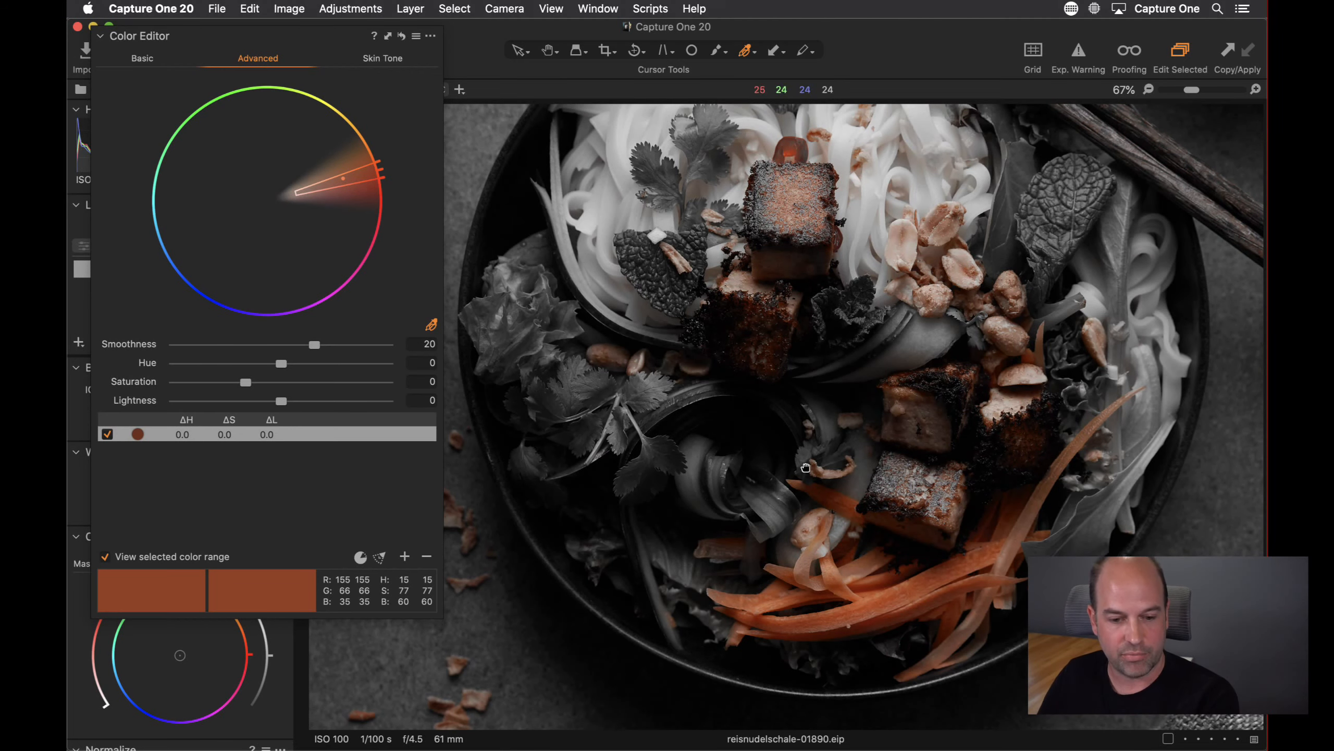
# Zoom to 100% and widen the range's hue edges toward magenta and yellow to cover the carrots fully
pyautogui.moveTo(806, 467); pyautogui.dragTo(845, 304)
pyautogui.click(1256, 91)
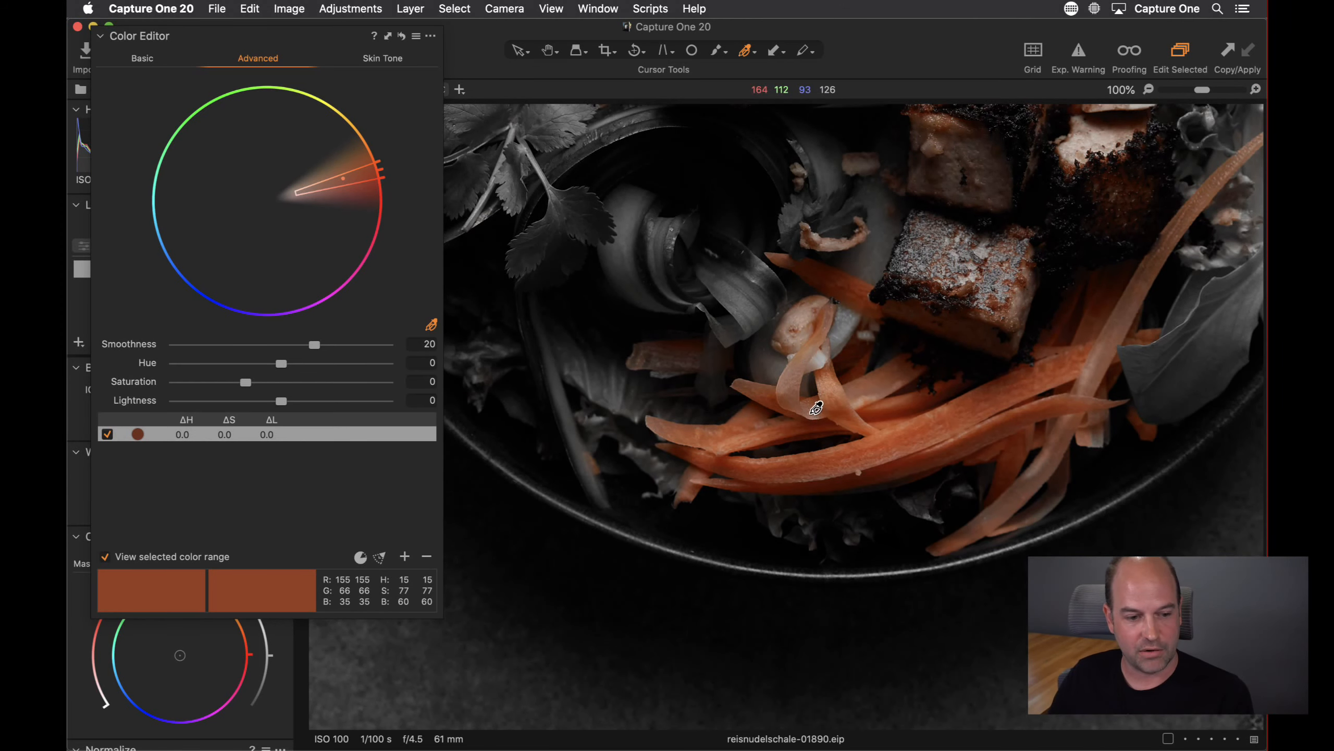
pyautogui.moveTo(362, 167); pyautogui.dragTo(370, 240)
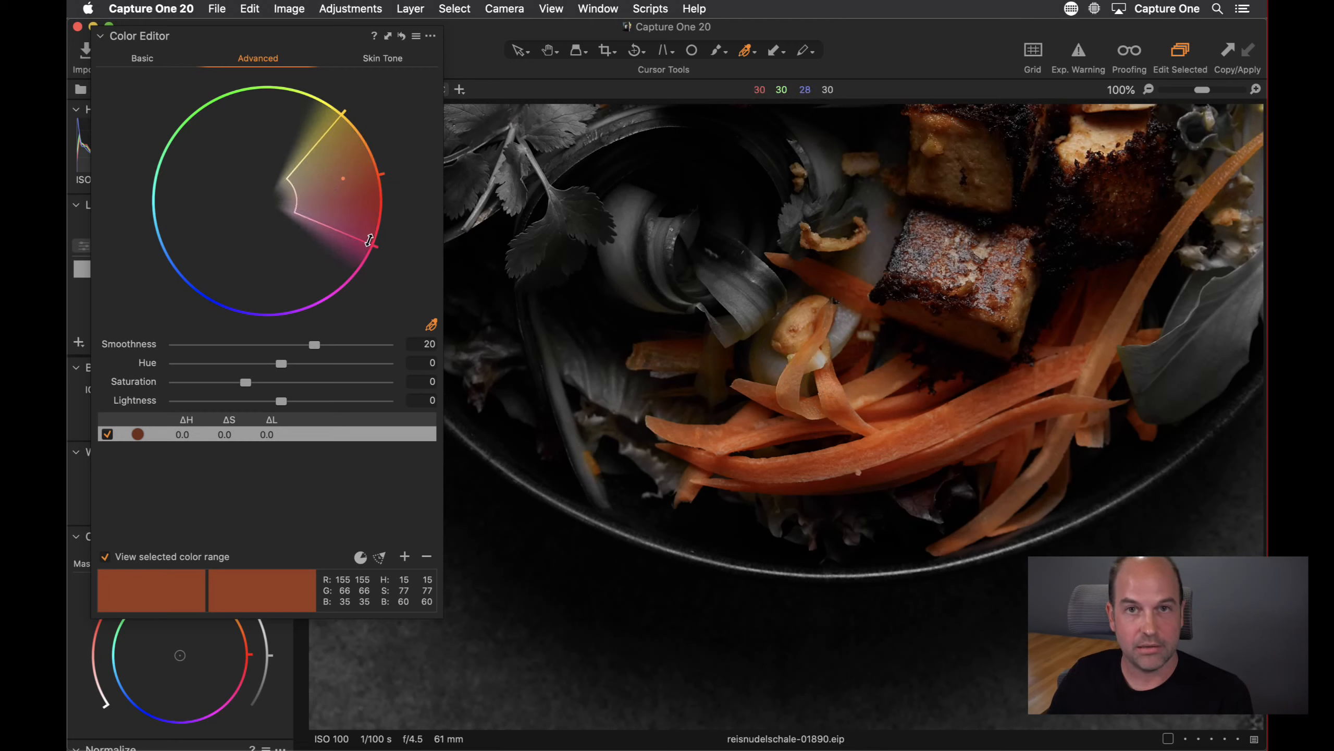
pyautogui.moveTo(620, 269); pyautogui.dragTo(725, 424)
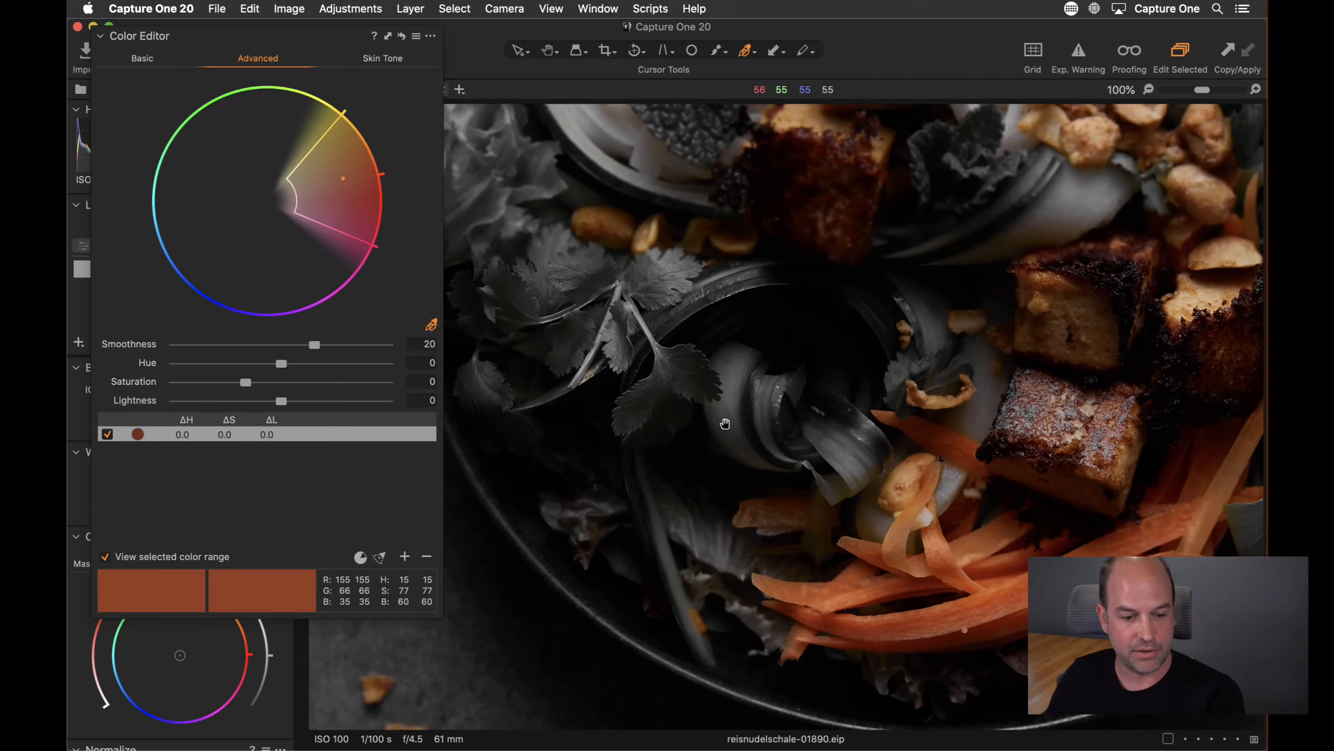
pyautogui.moveTo(341, 120); pyautogui.dragTo(331, 158)
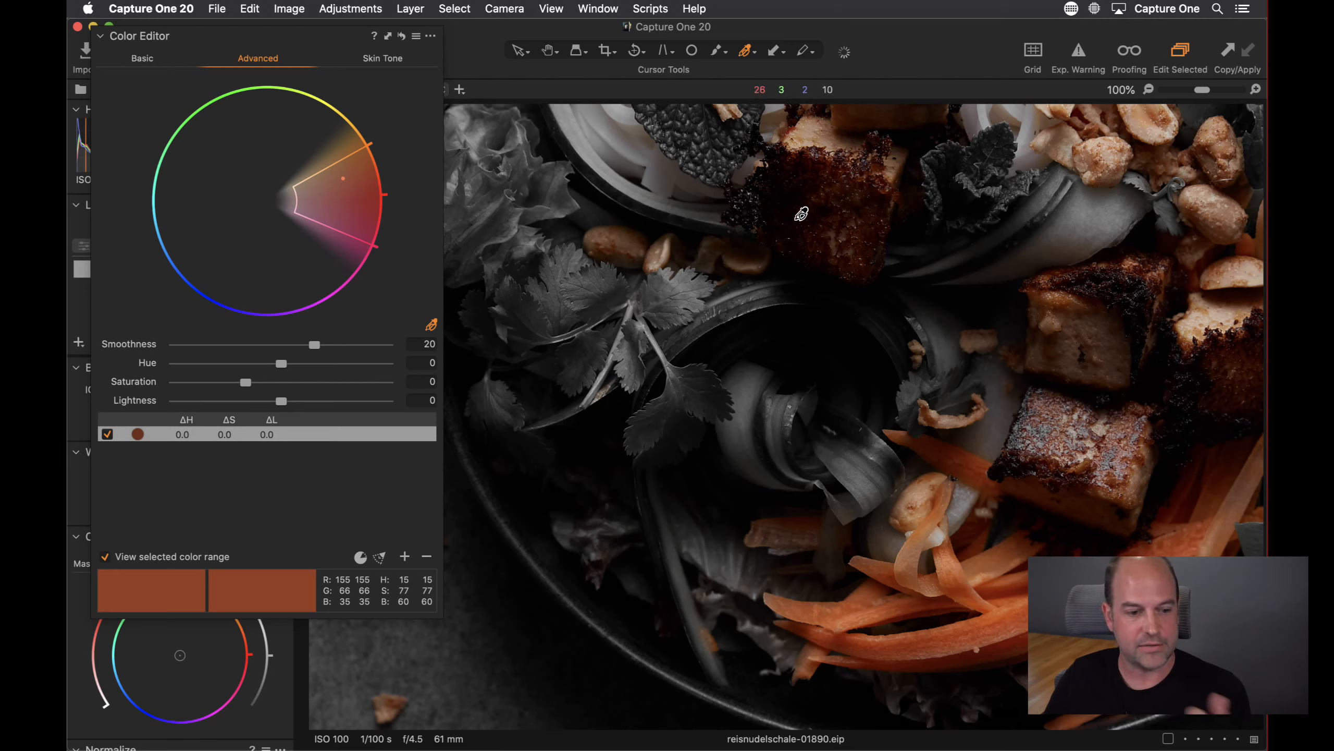
pyautogui.moveTo(346, 156); pyautogui.dragTo(333, 136)
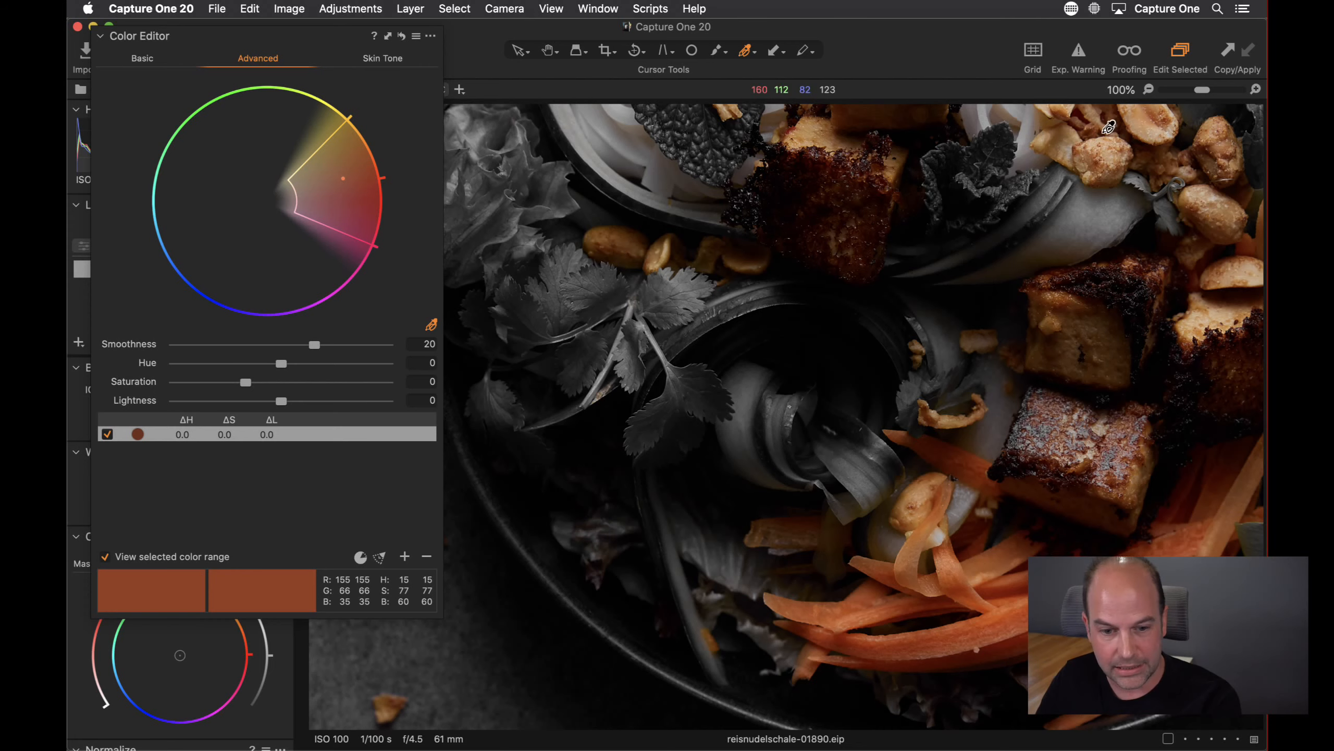
# Zoom back to 67% and pull the range's outer saturation limit inward
pyautogui.click(1196, 90)
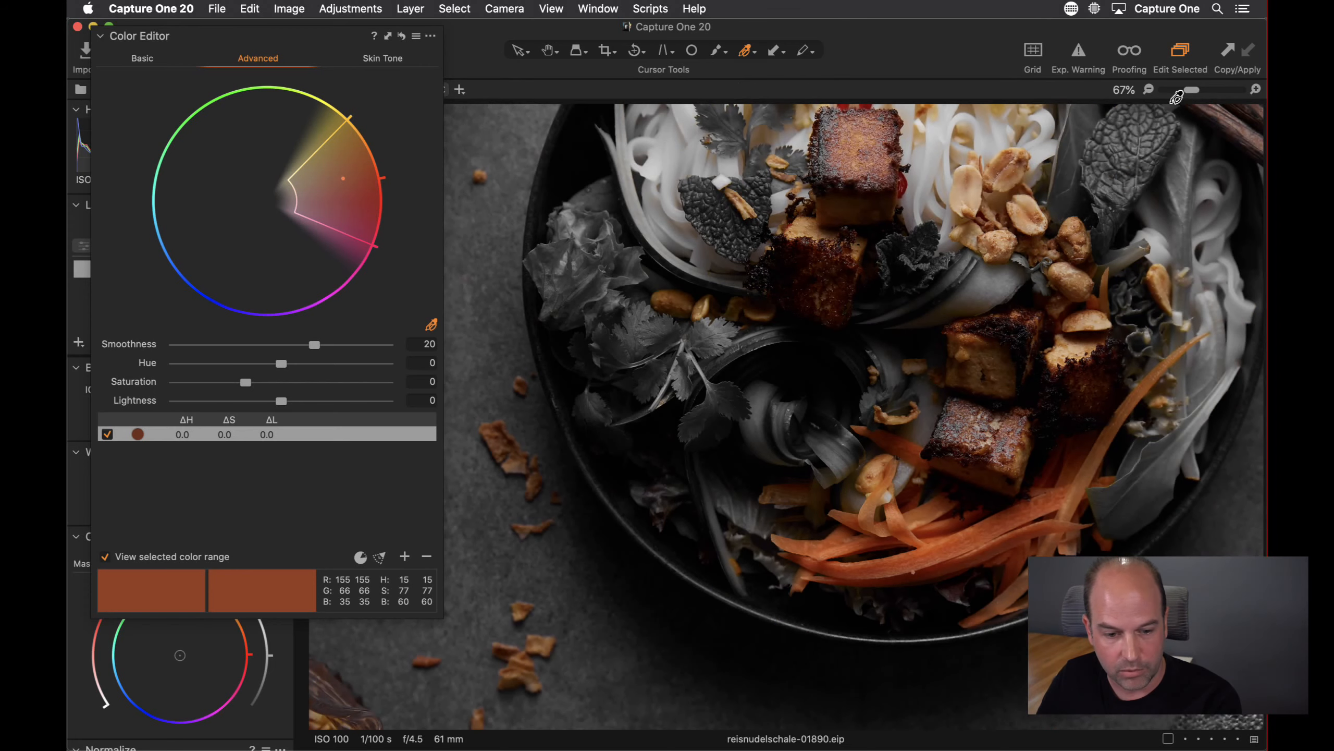
pyautogui.hscroll(5, 811, 280)
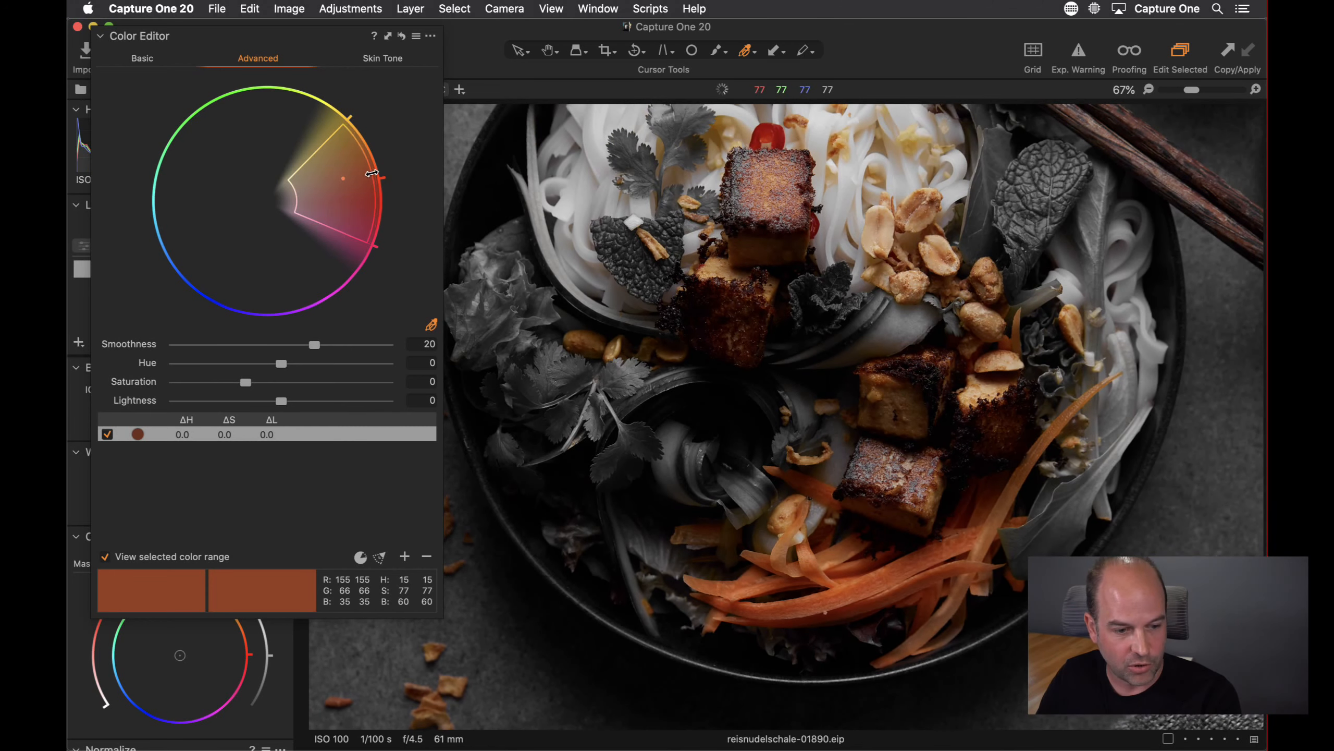
pyautogui.moveTo(372, 174); pyautogui.dragTo(350, 178)
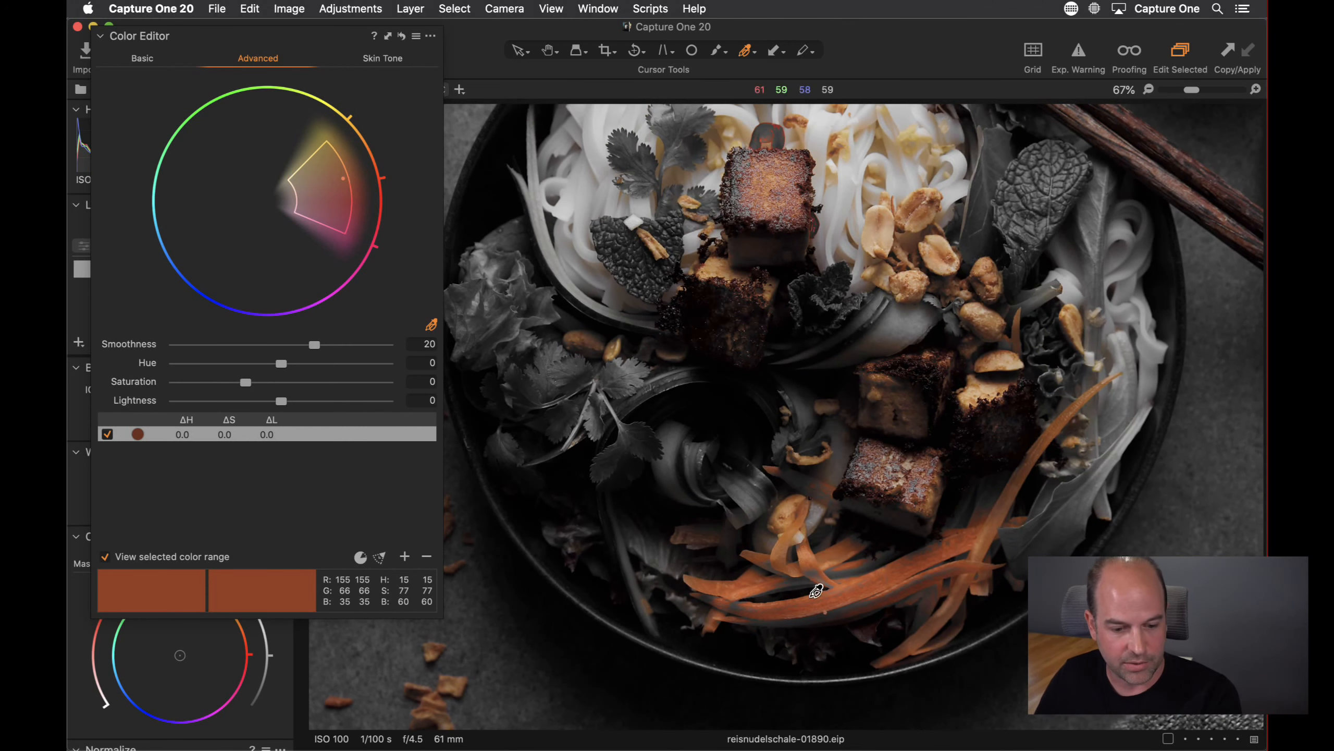
# Zoom to 100% on the carrots and try the saturation limit widened and narrowed again to compare
pyautogui.press('h')
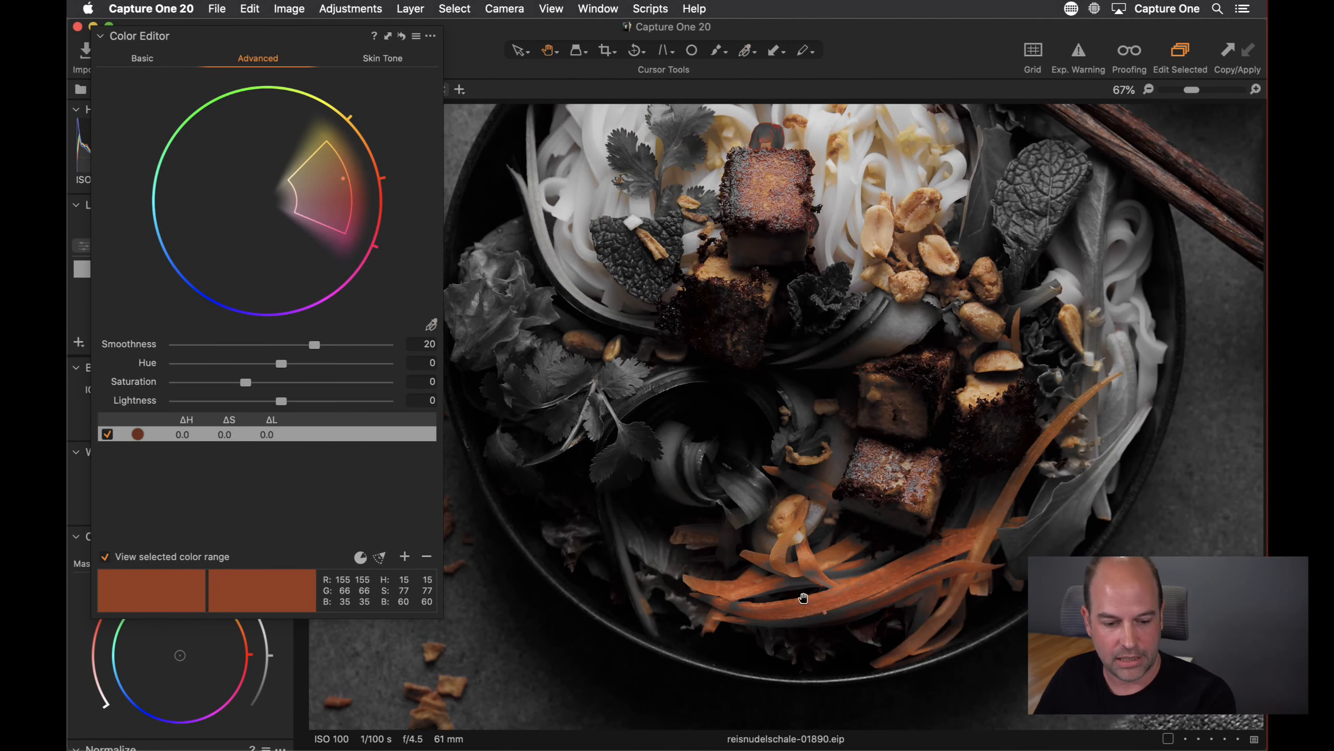
pyautogui.doubleClick(803, 598)
pyautogui.doubleClick(840, 480)
pyautogui.moveTo(836, 456); pyautogui.dragTo(798, 416)
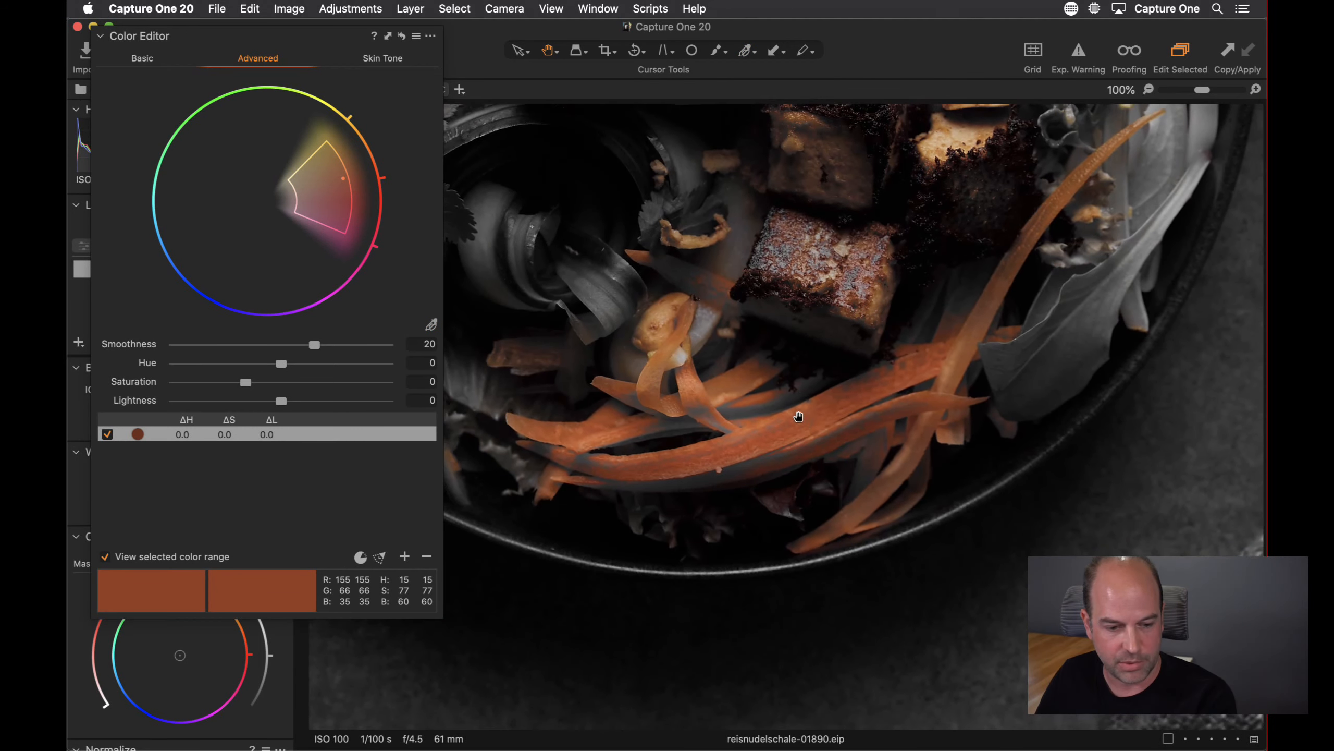
pyautogui.moveTo(349, 191); pyautogui.dragTo(388, 185)
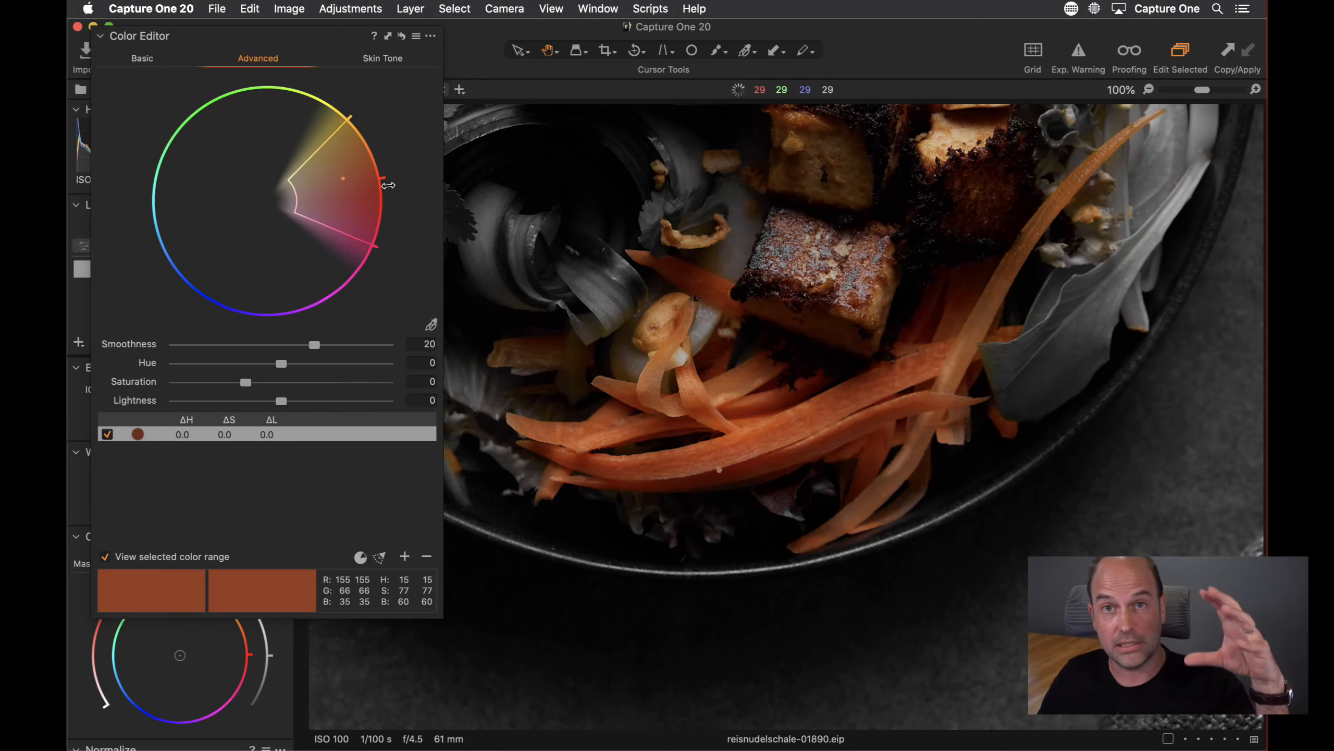
pyautogui.moveTo(388, 185); pyautogui.dragTo(350, 188)
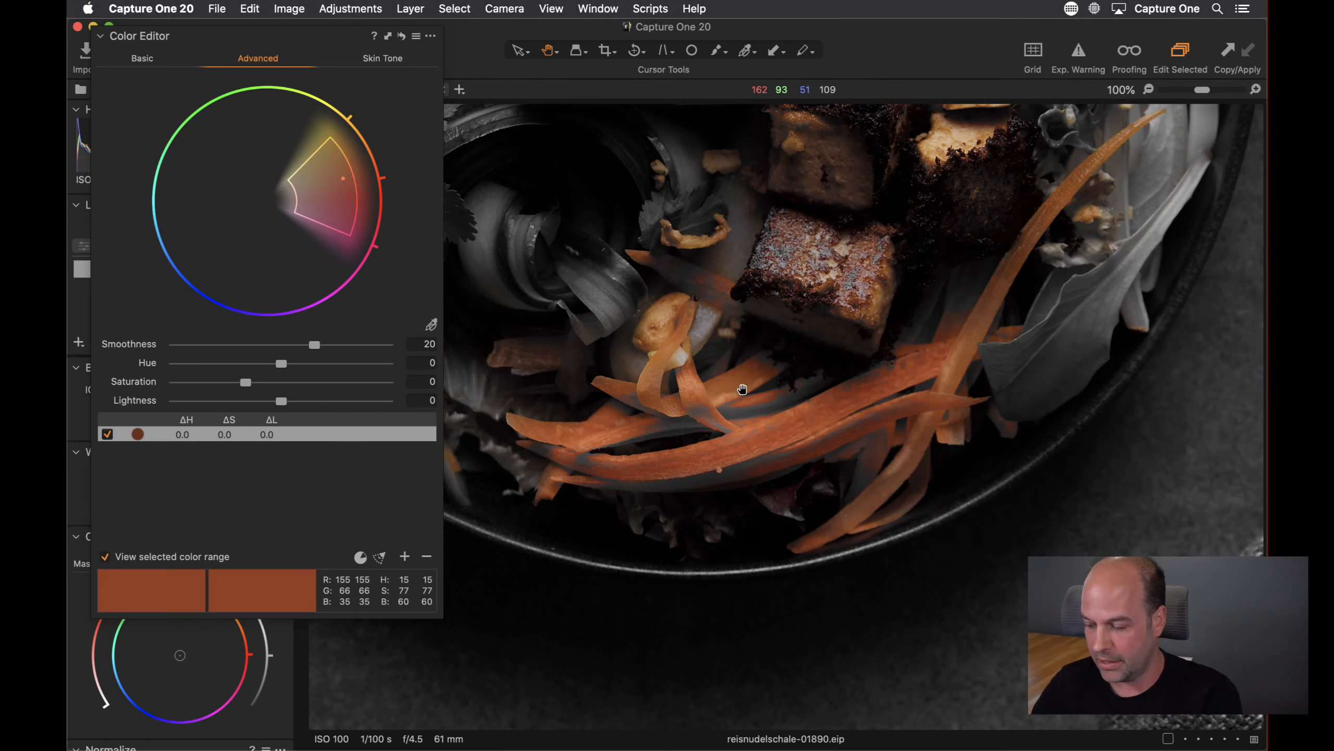
# Zoom to 200% and set the colour range's Smoothness to 19.8 after testing low and high values
pyautogui.press('super+plus')
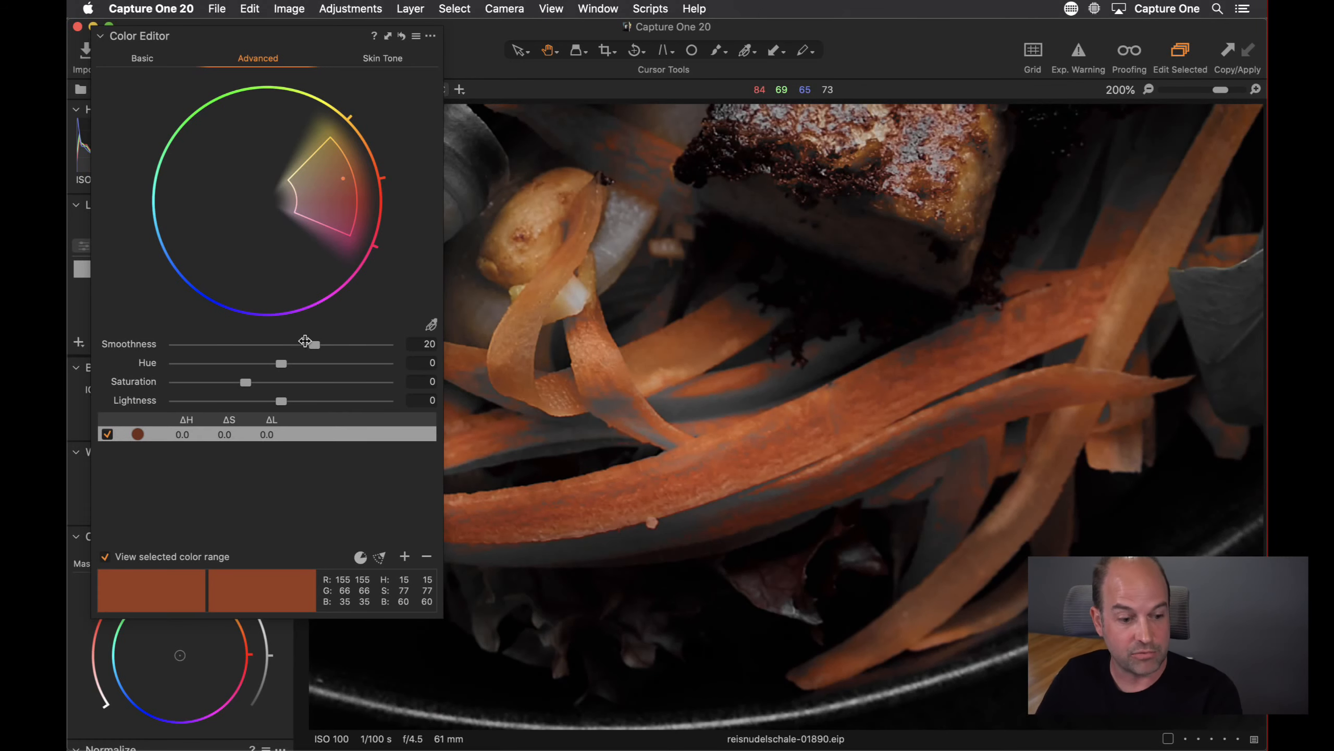
pyautogui.moveTo(314, 345); pyautogui.dragTo(135, 336)
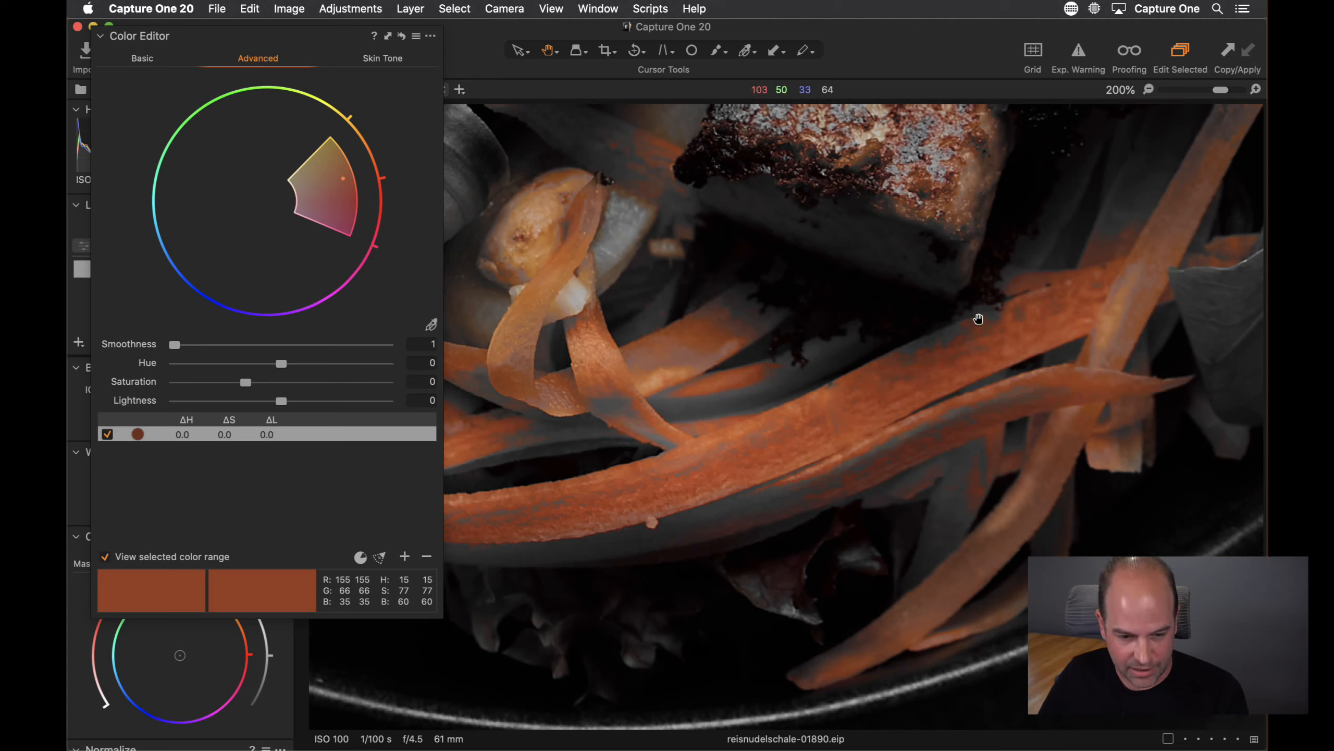
pyautogui.moveTo(164, 344); pyautogui.dragTo(430, 357)
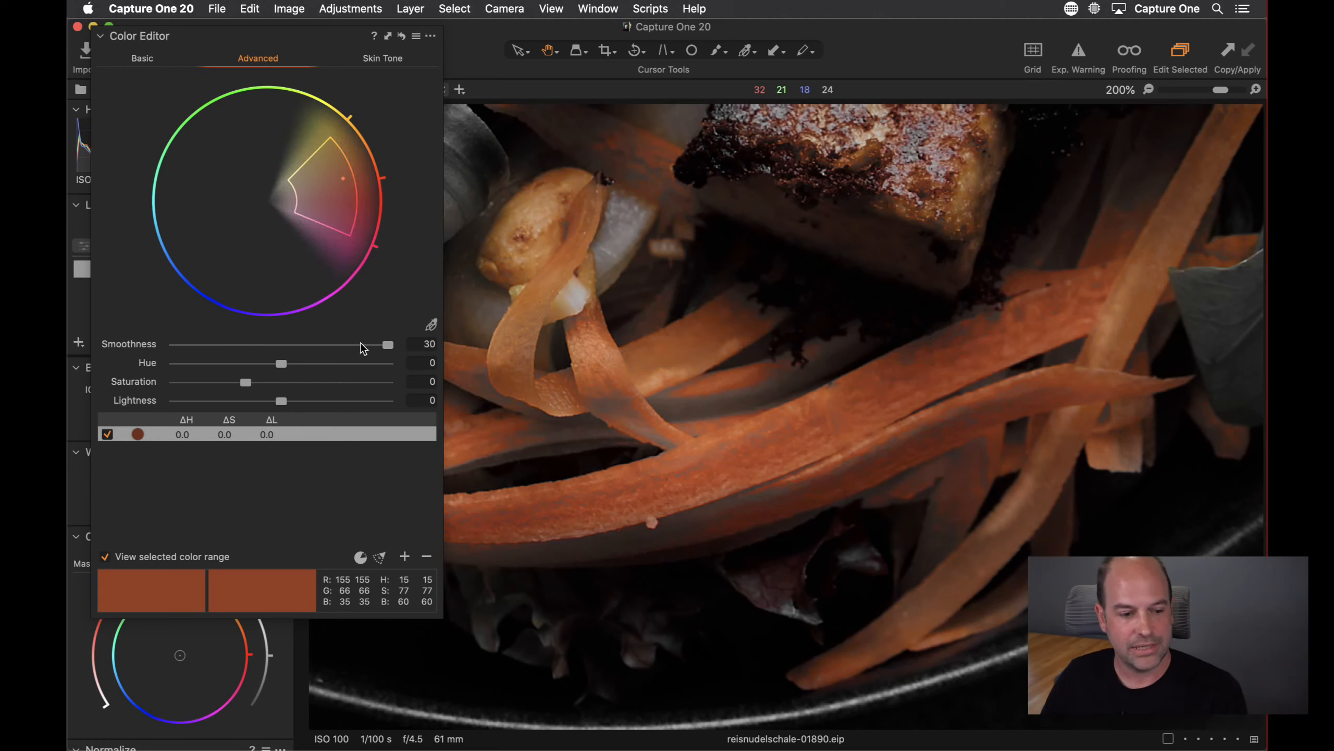
pyautogui.moveTo(361, 342); pyautogui.dragTo(313, 341)
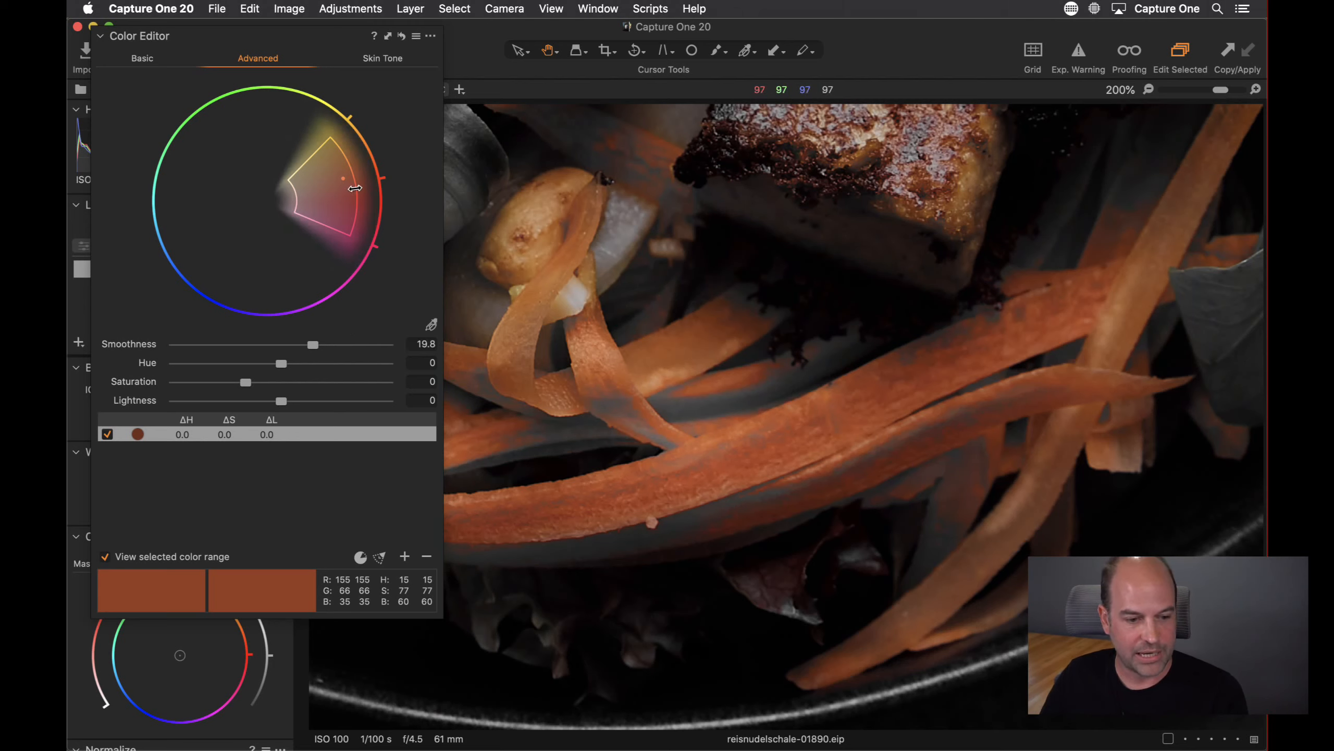
# Extend the range's saturation limit back to the wheel's edge and review the whole image at fit zoom
pyautogui.moveTo(356, 188); pyautogui.dragTo(386, 181)
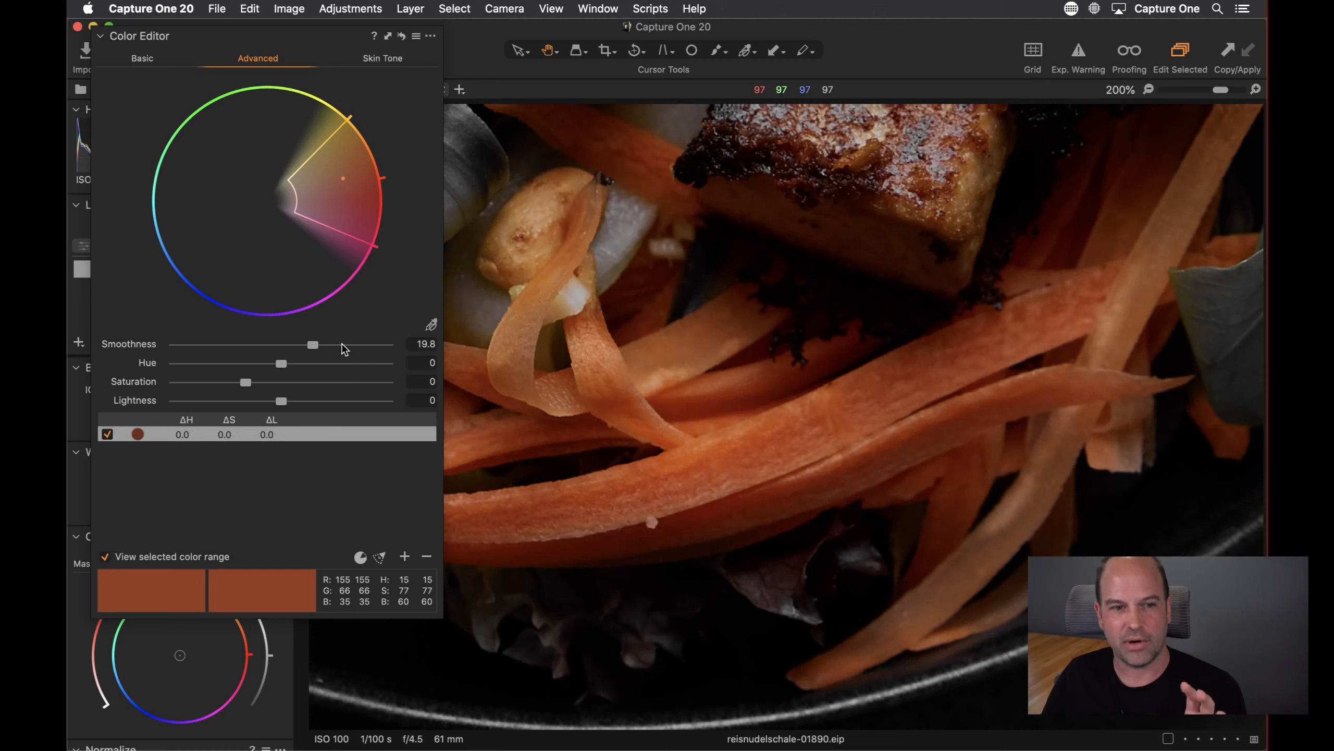
pyautogui.moveTo(566, 298); pyautogui.dragTo(947, 372)
pyautogui.moveTo(292, 195)
pyautogui.mouseDown()
pyautogui.moveTo(339, 191)
pyautogui.moveTo(270, 200)
pyautogui.moveTo(351, 188)
pyautogui.moveTo(278, 198)
pyautogui.moveTo(297, 197)
pyautogui.mouseUp()
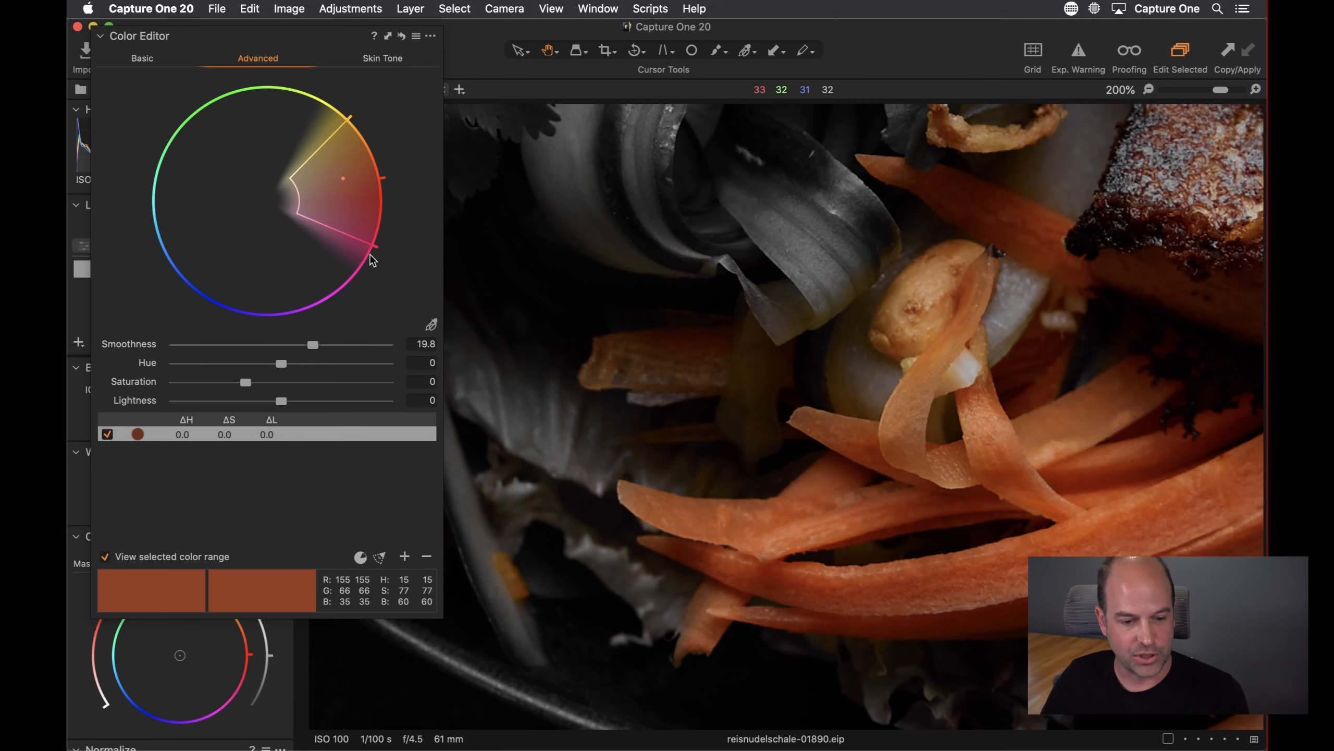
pyautogui.doubleClick(765, 316)
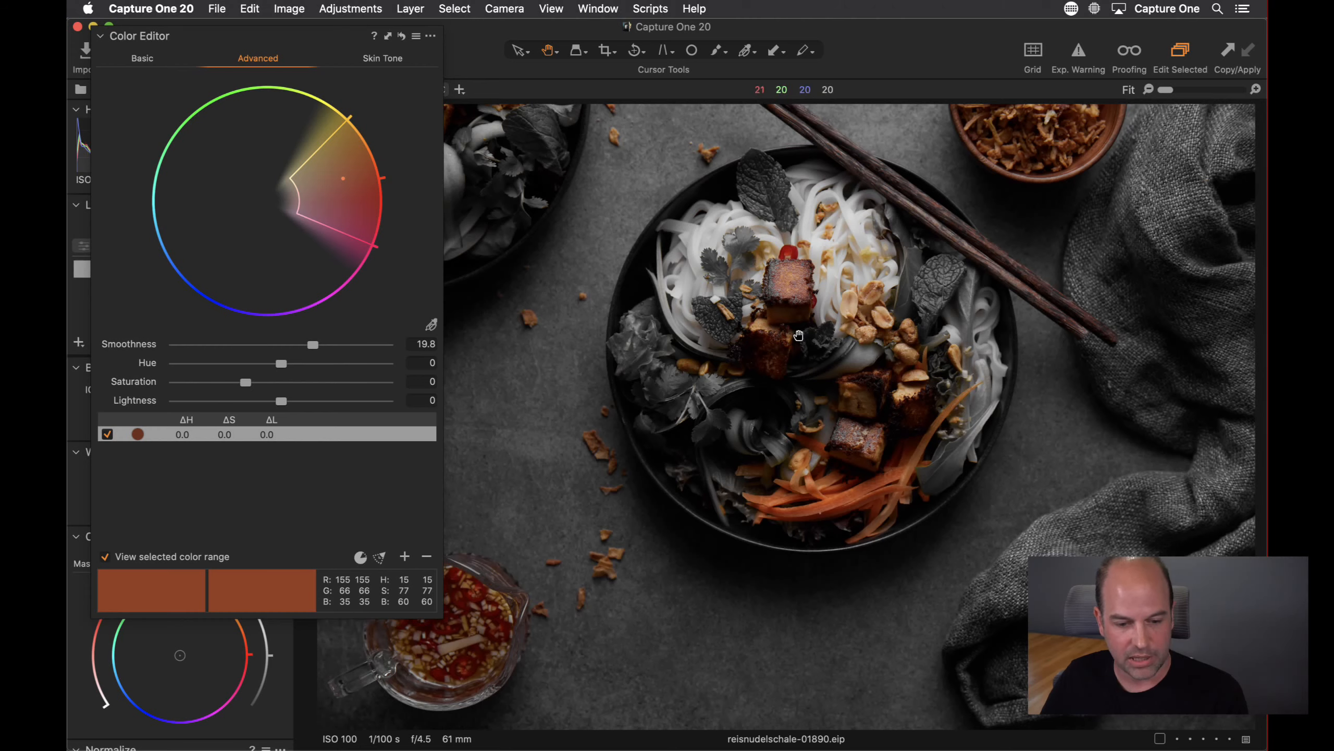
# At 67% zoom, narrow the range's lower hue boundary and widen its upper boundary toward yellow-green
pyautogui.scroll(5, 799, 341)
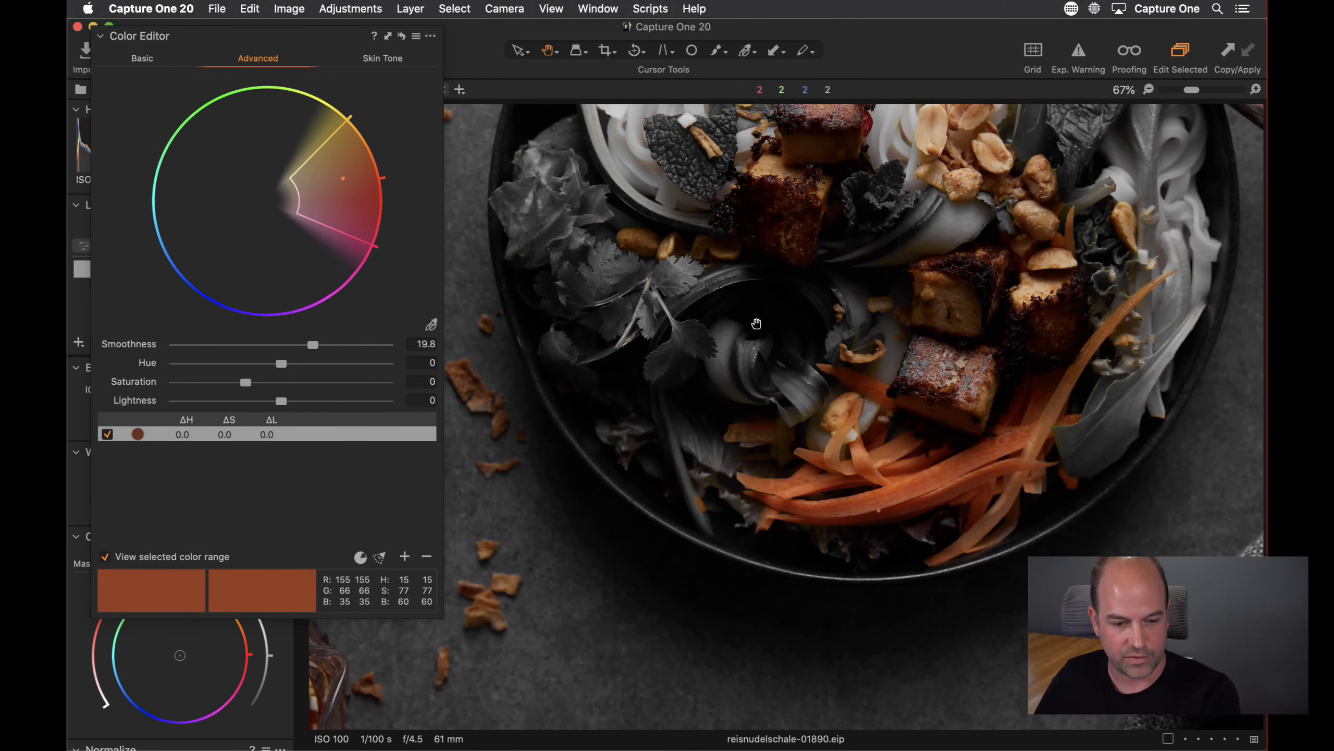
pyautogui.moveTo(754, 322); pyautogui.dragTo(752, 449)
pyautogui.moveTo(376, 246); pyautogui.dragTo(383, 211)
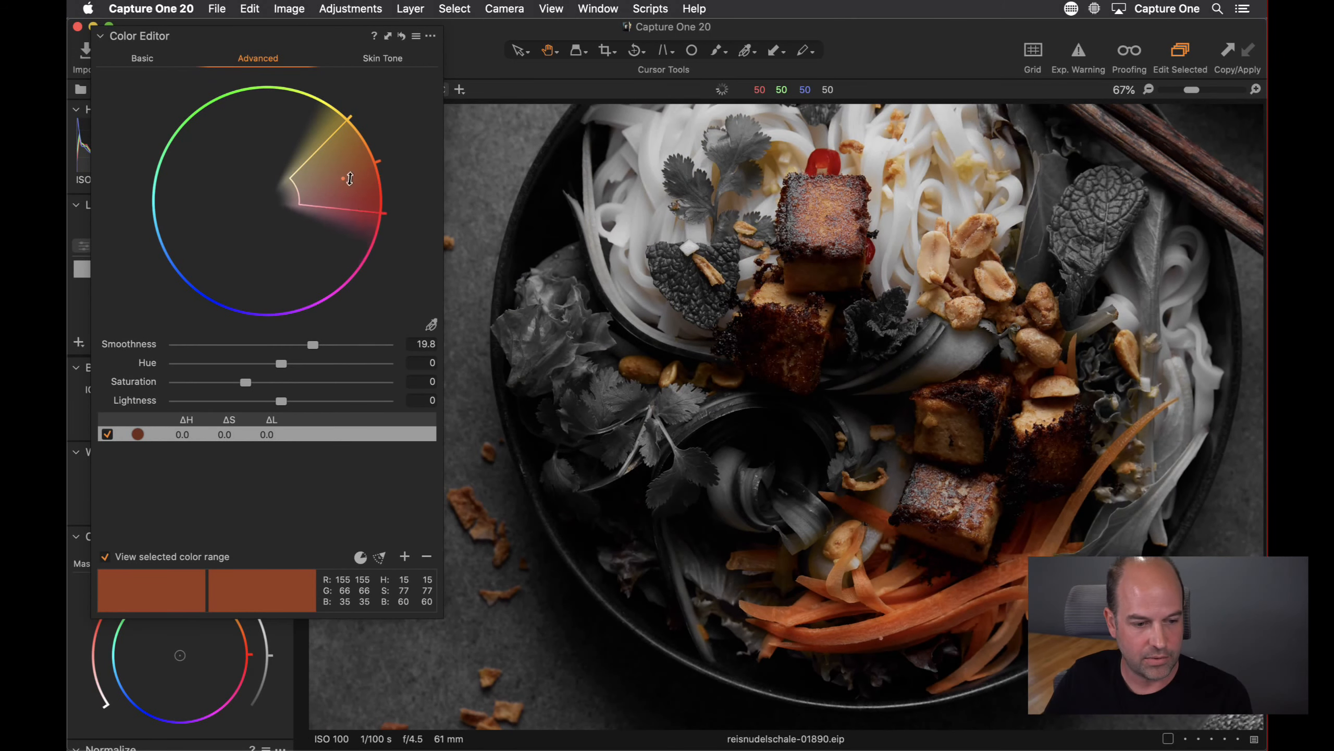
pyautogui.moveTo(342, 126); pyautogui.dragTo(304, 112)
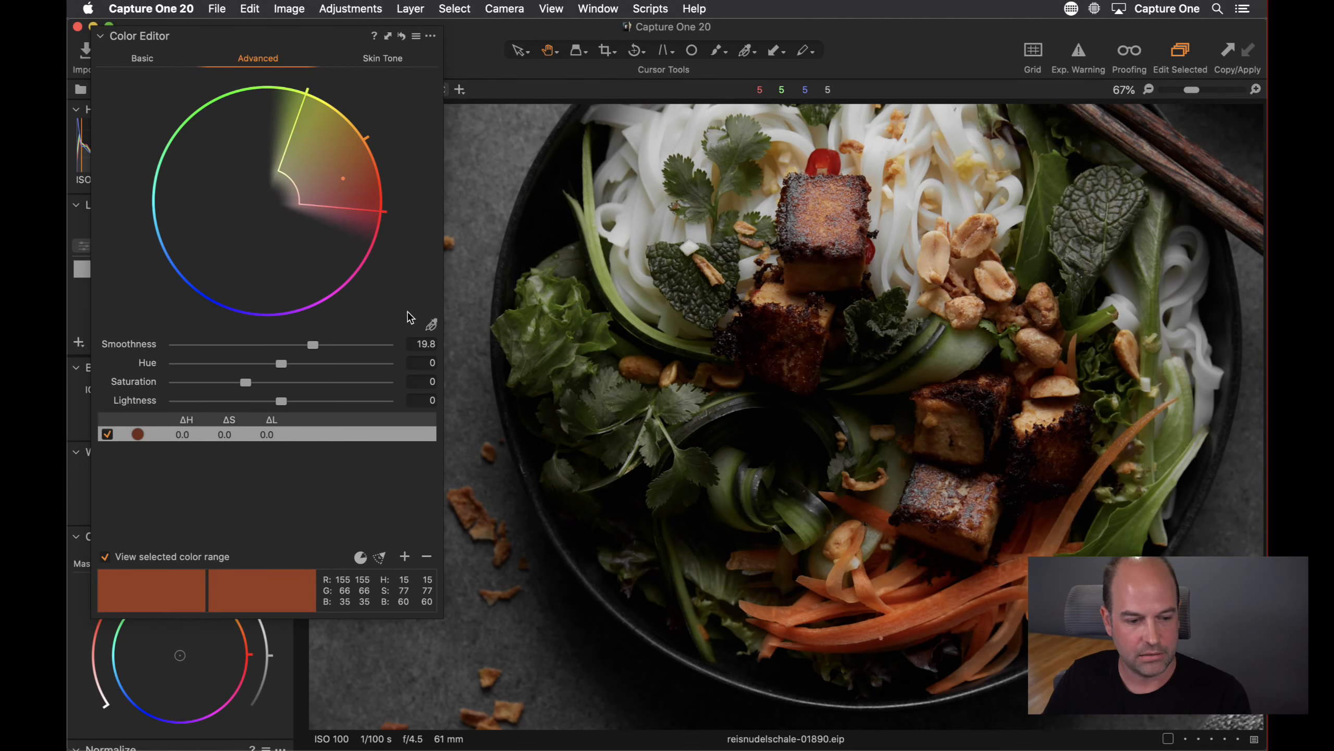
# Turn off the selected-range preview and set Saturation to 15.2 and Lightness to -2.6
pyautogui.click(105, 556)
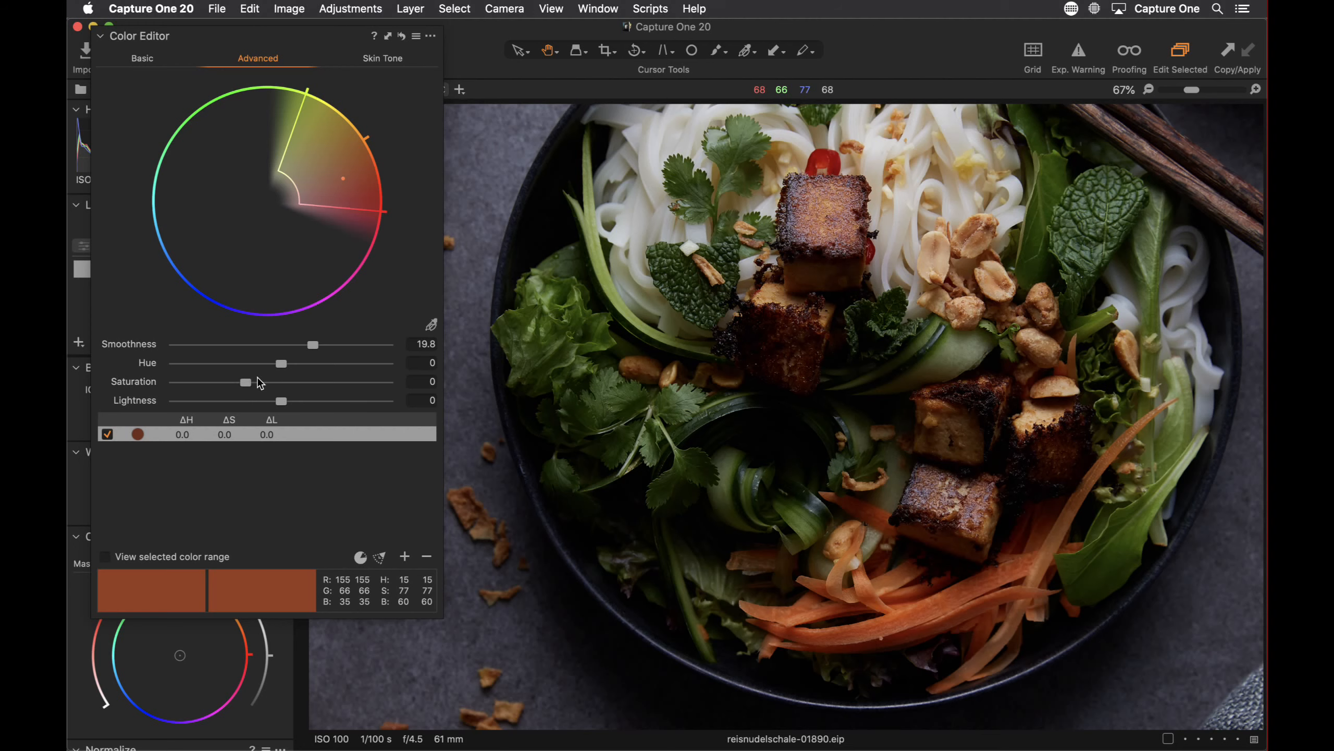
pyautogui.moveTo(250, 382); pyautogui.dragTo(278, 403)
# Try the Hue shift at 30 and -30, then set it to -3.2
pyautogui.moveTo(284, 361); pyautogui.dragTo(395, 375)
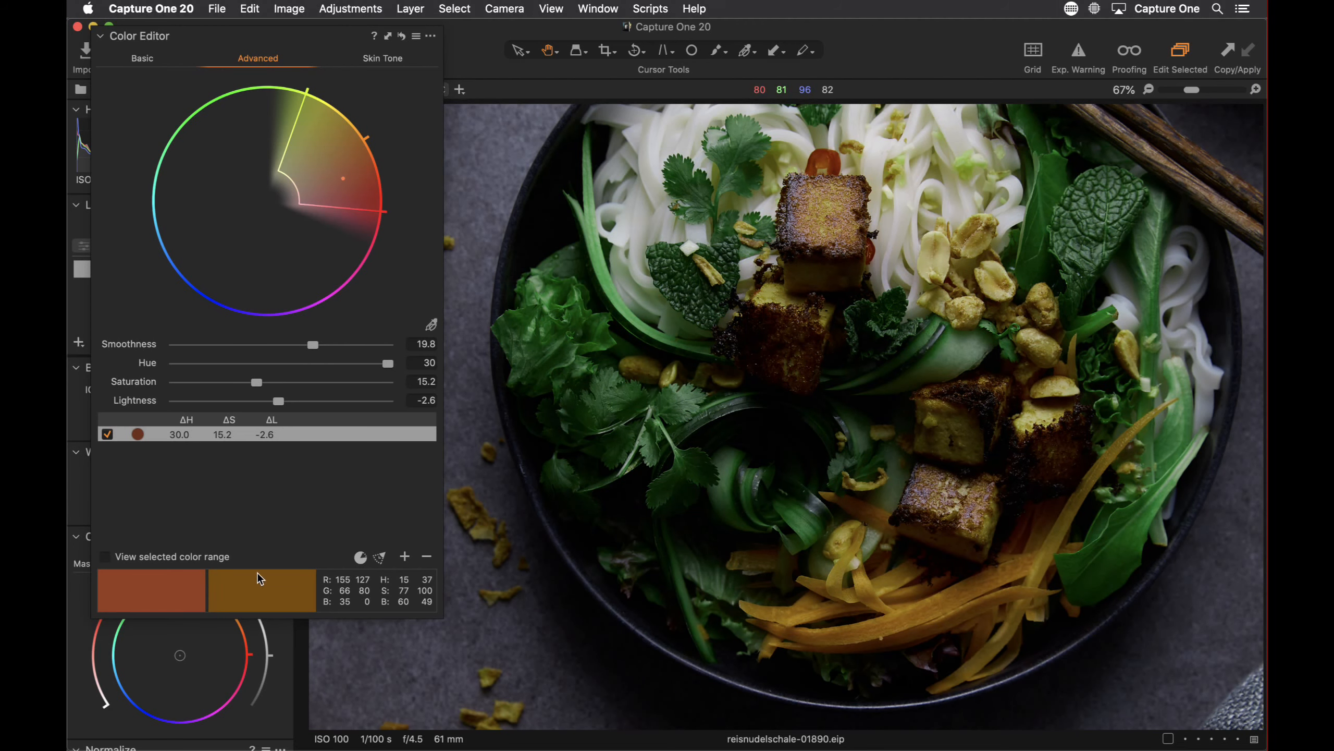
pyautogui.moveTo(388, 365); pyautogui.dragTo(122, 363)
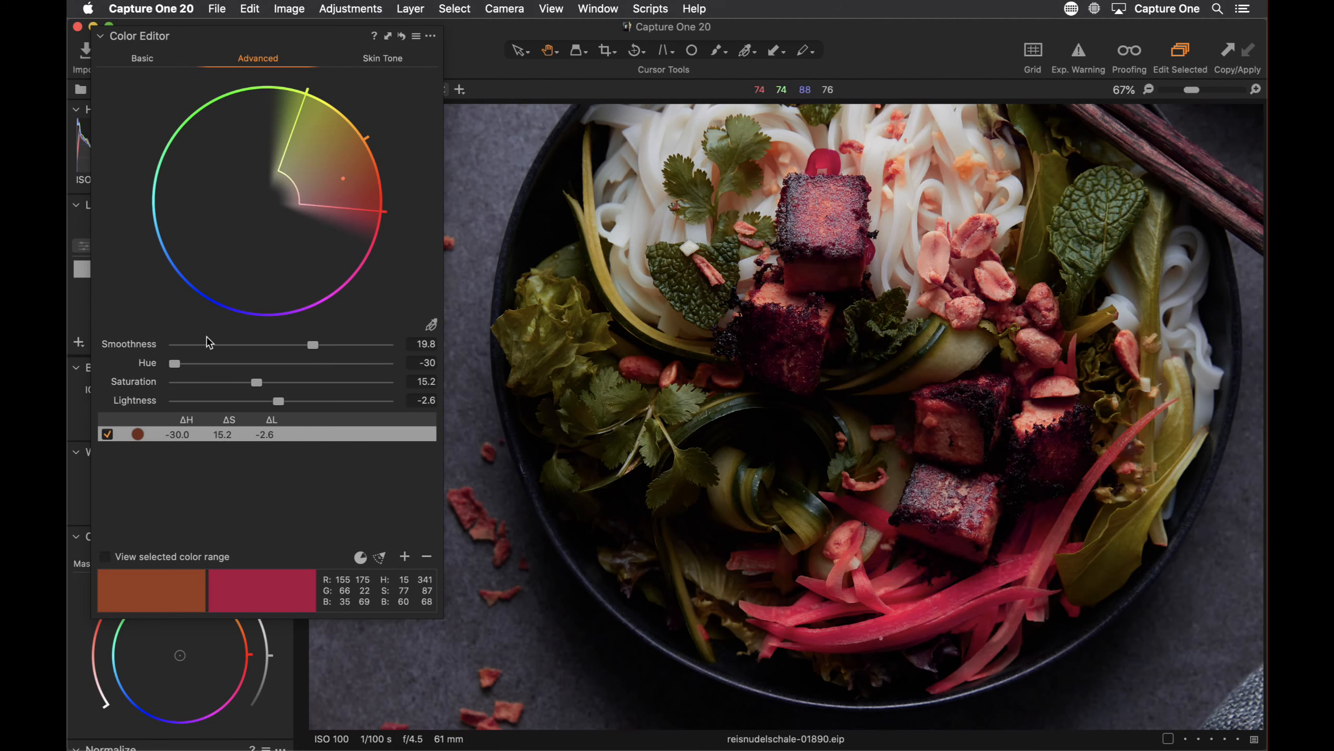
pyautogui.moveTo(174, 363); pyautogui.dragTo(270, 364)
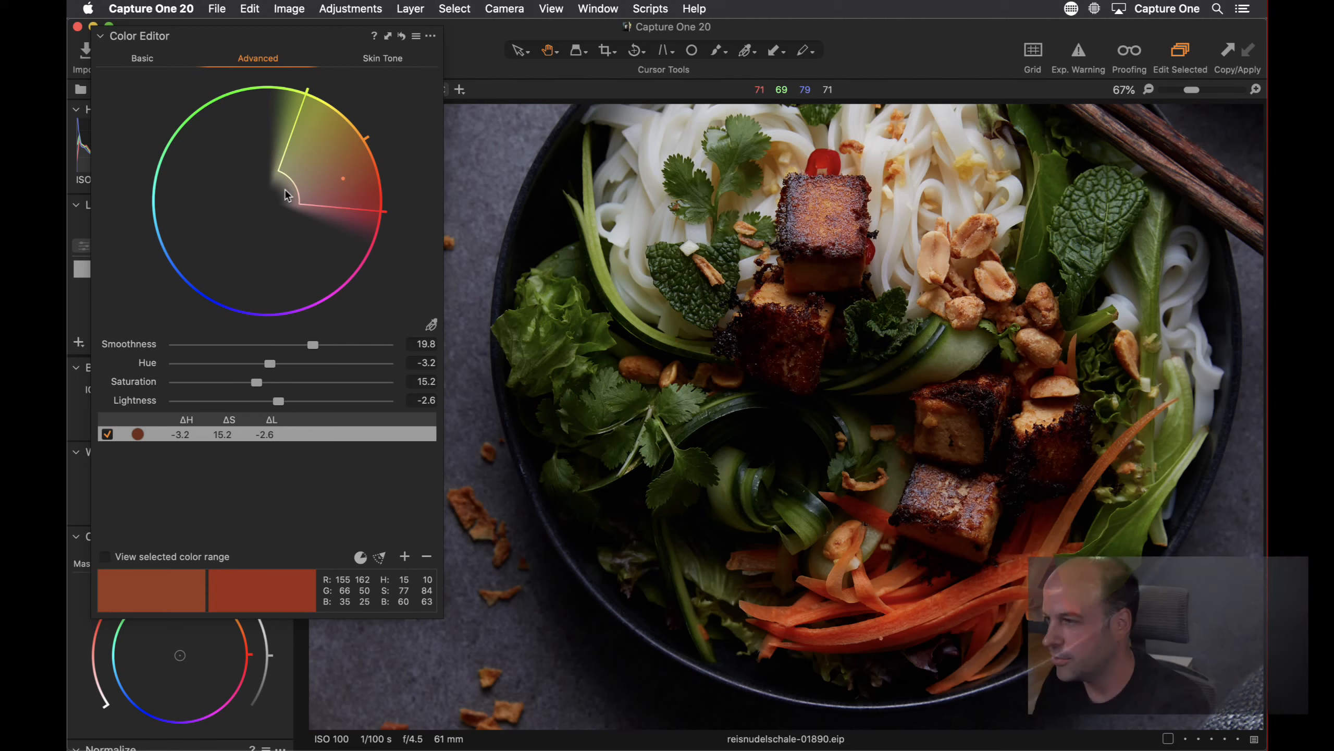
# Pull the range's upper hue boundary back toward orange and undo an attempted inner saturation limit change
pyautogui.moveTo(307, 120); pyautogui.dragTo(322, 130)
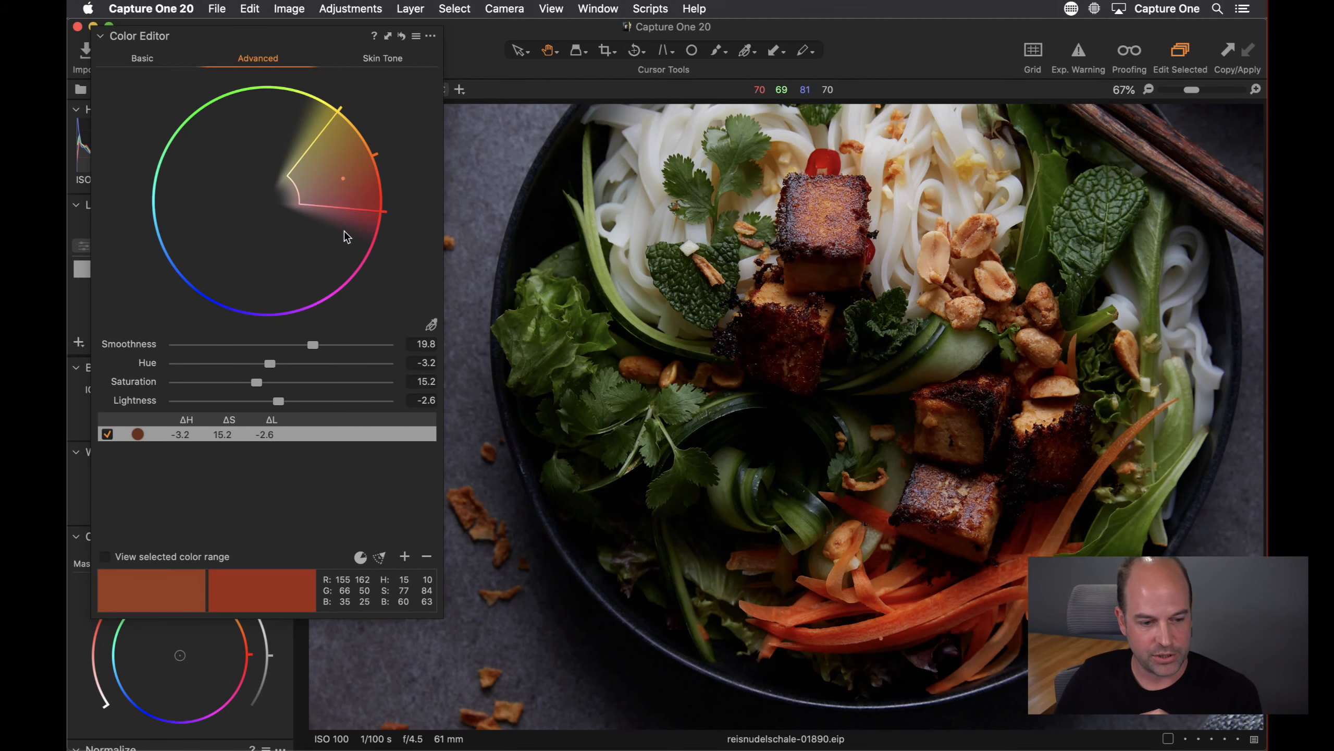
pyautogui.moveTo(295, 185); pyautogui.dragTo(347, 178)
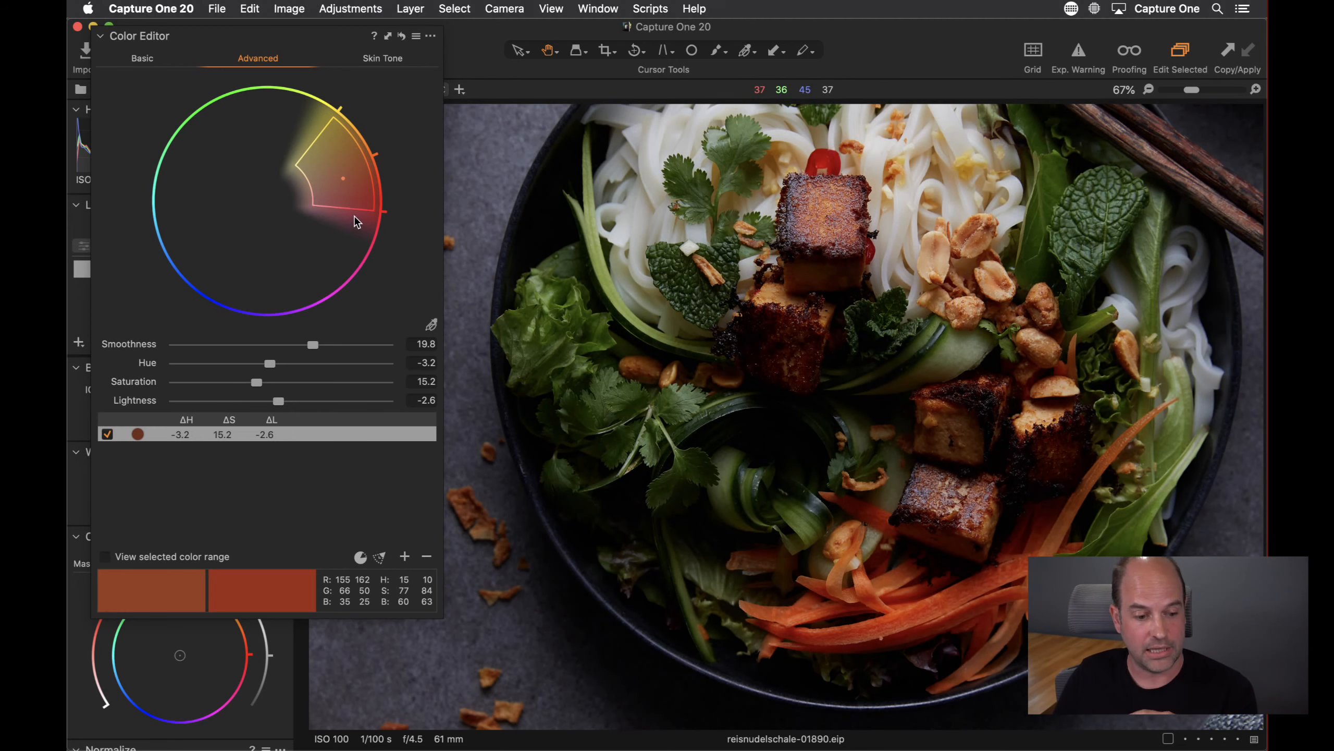
pyautogui.press('super+z')
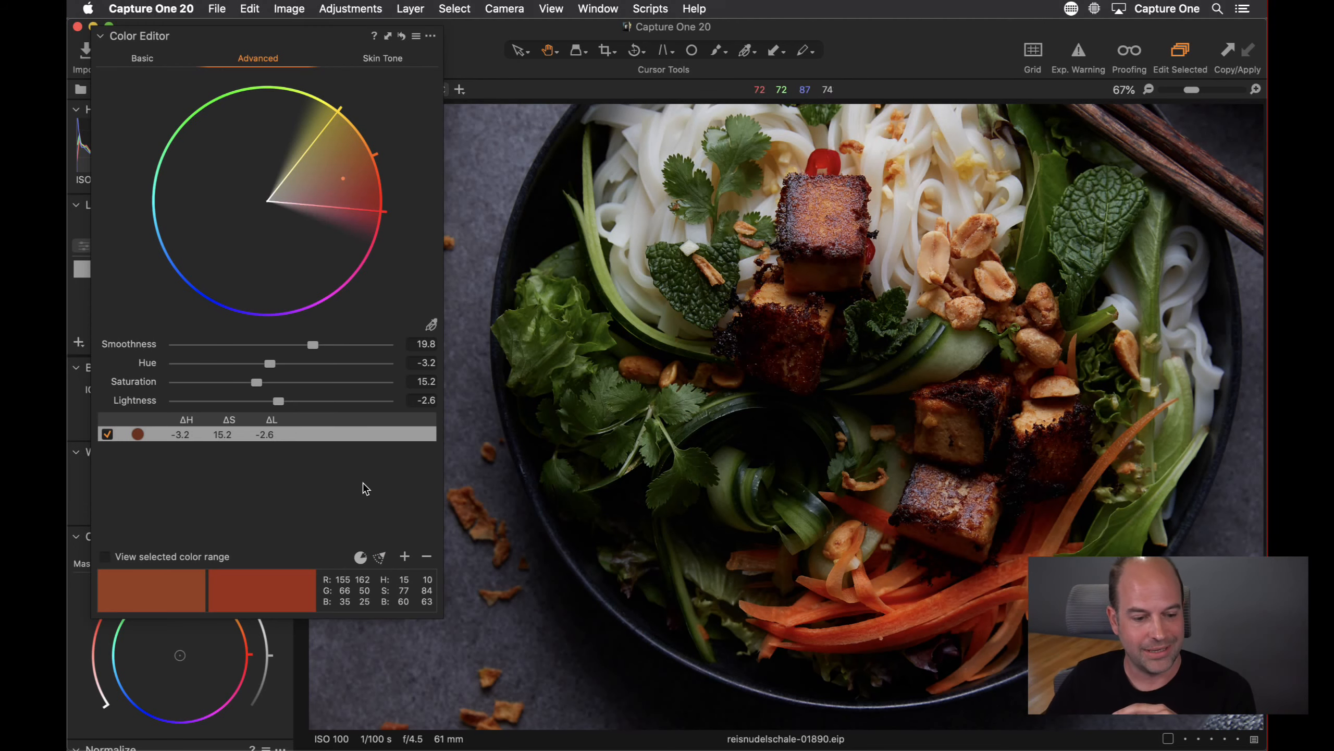
# Show the full-colour wheel at fit zoom, try Saturation at -100, and reset Saturation and Lightness to 0
pyautogui.click(360, 558)
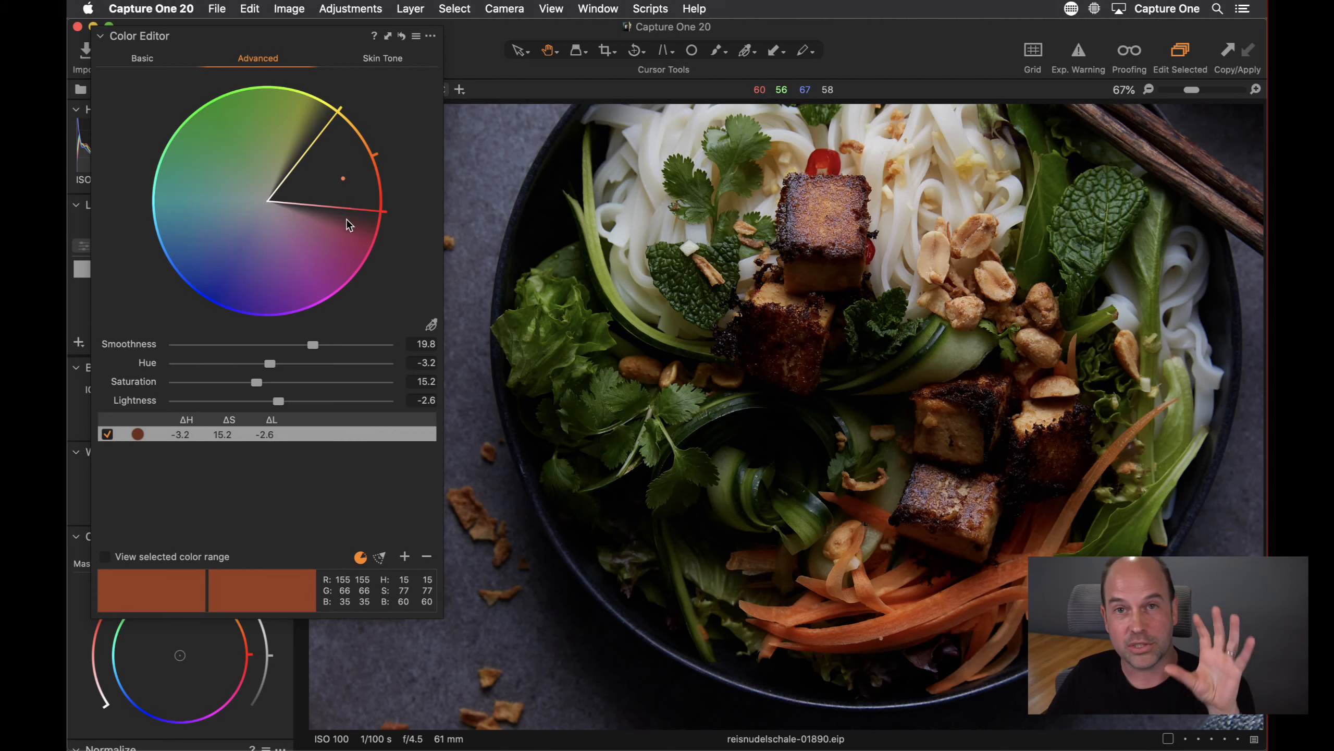
pyautogui.doubleClick(616, 333)
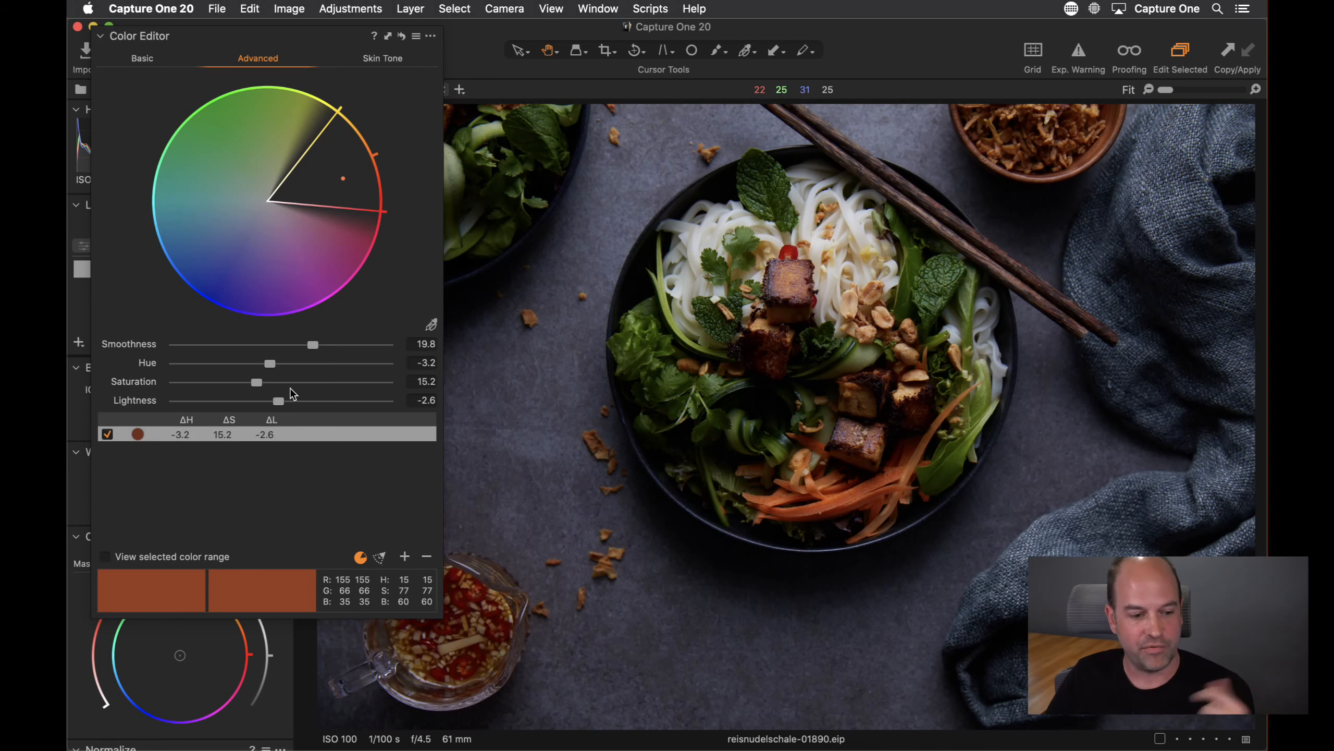
pyautogui.moveTo(279, 400); pyautogui.dragTo(107, 378)
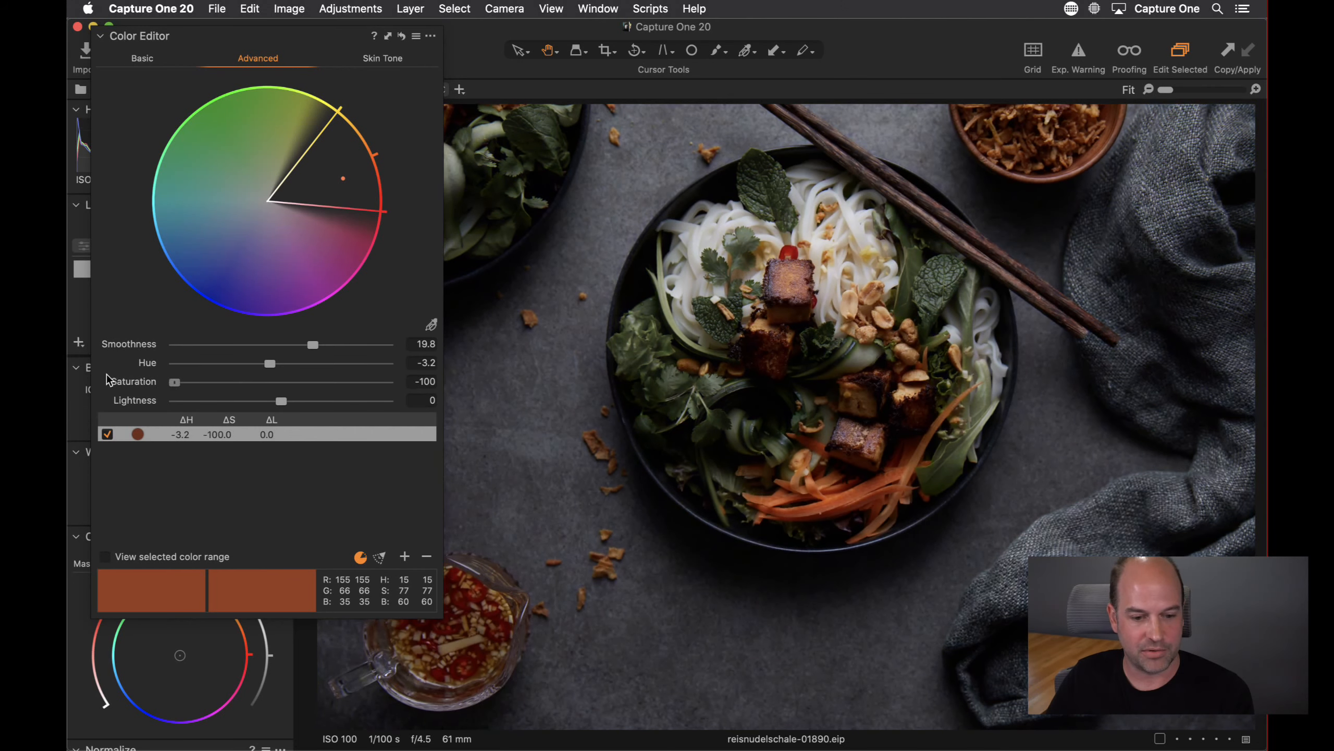
pyautogui.moveTo(202, 384); pyautogui.dragTo(311, 384)
pyautogui.doubleClick(310, 383)
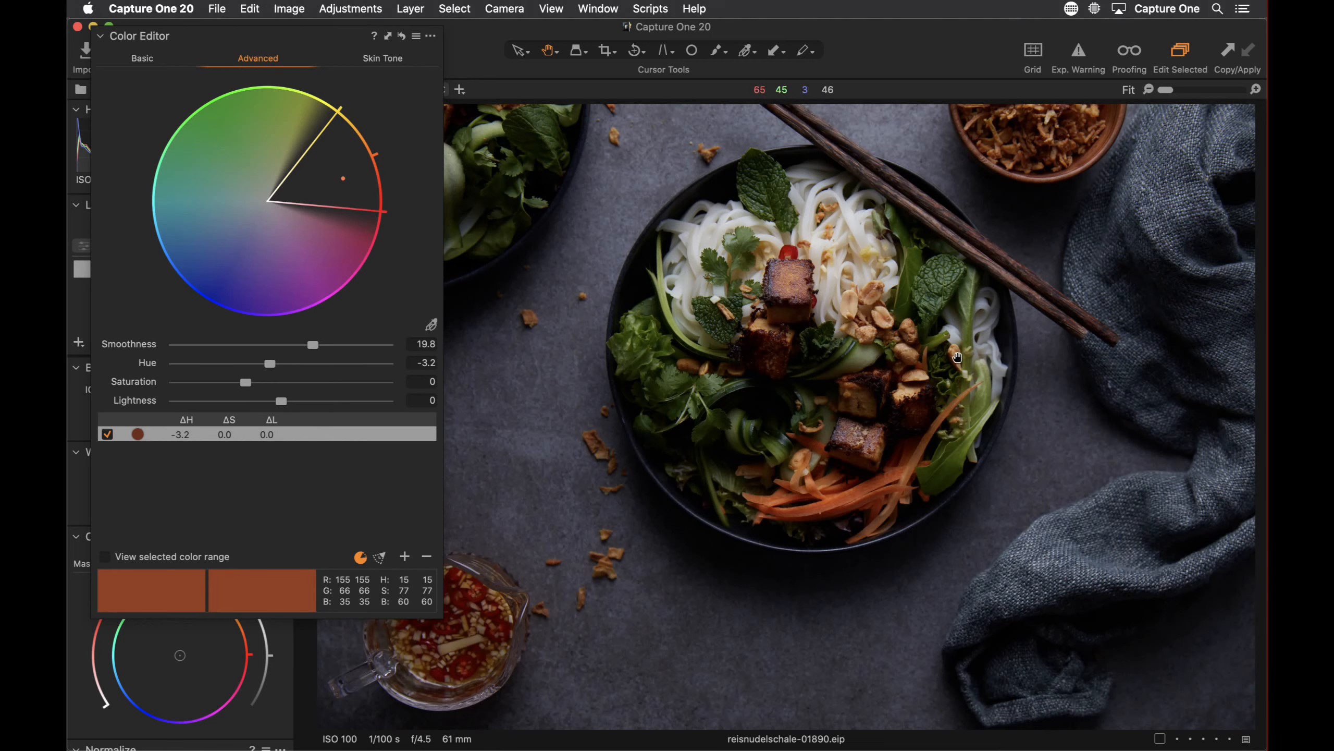
# Open the Still-life0009.arw image from the browser and hide the browser again
pyautogui.press('super+b')
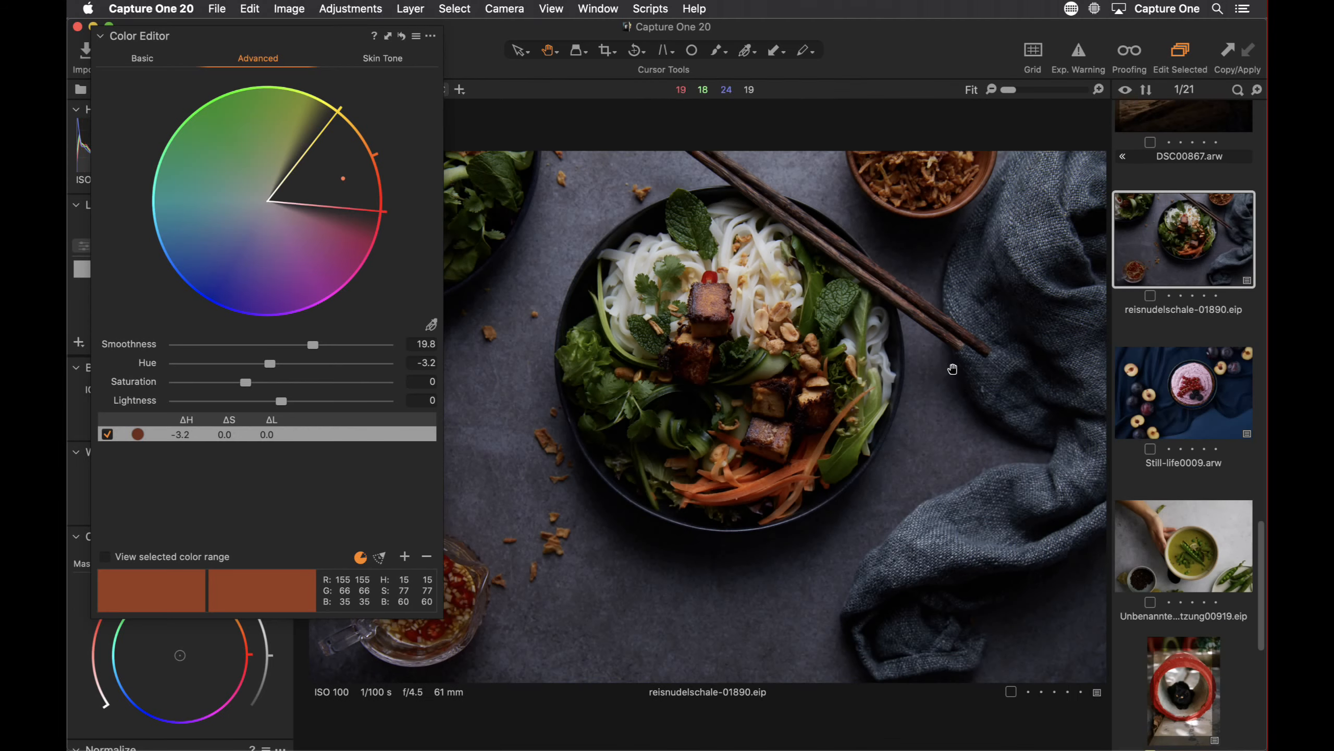
pyautogui.click(1173, 405)
pyautogui.press('super+b')
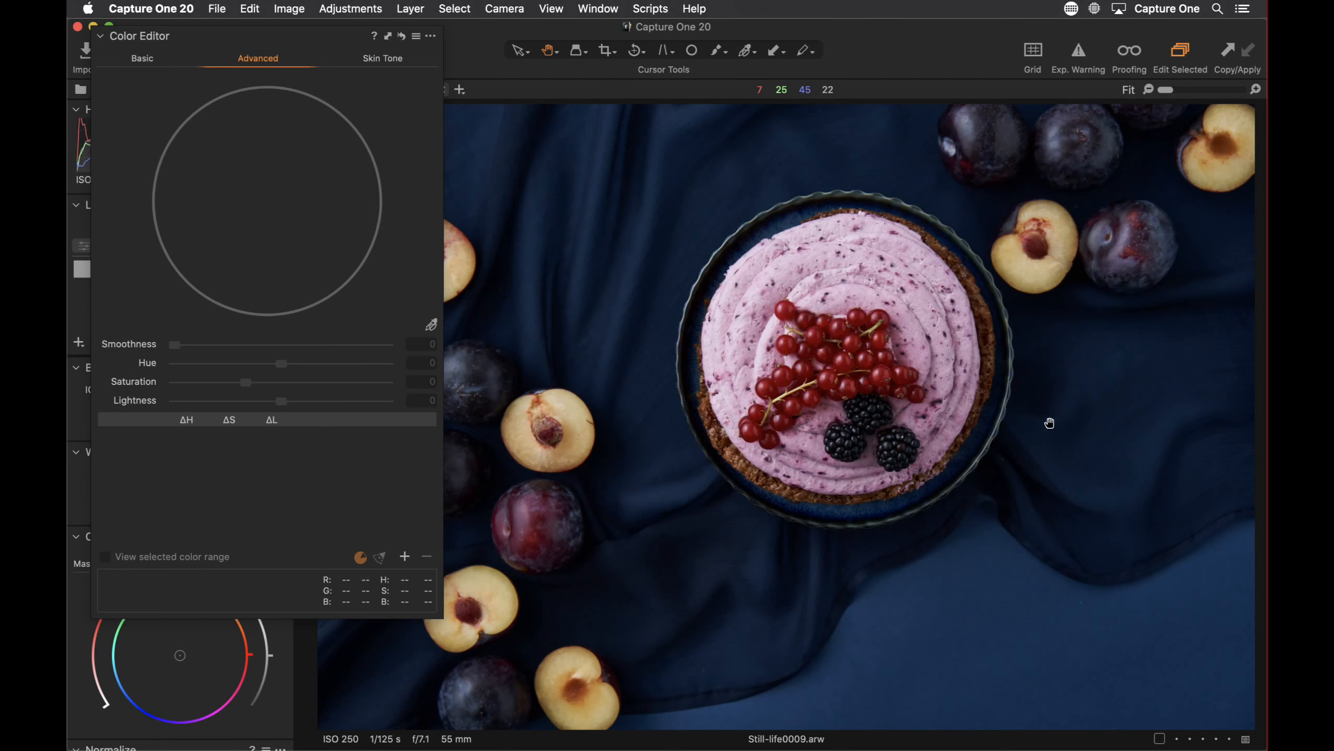
# Zoom to 50% and pick the red currants' colour to create a colour range
pyautogui.scroll(2, 516, 256)
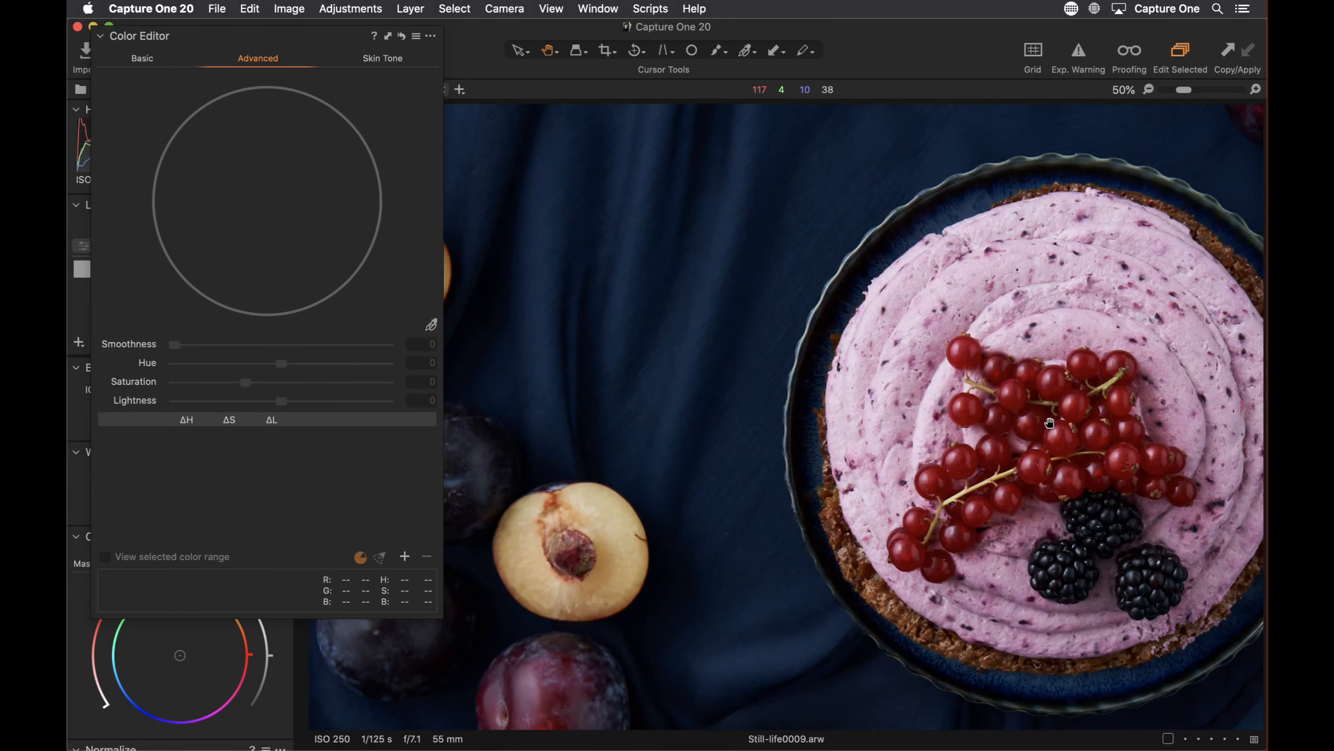
pyautogui.moveTo(984, 455); pyautogui.dragTo(723, 434)
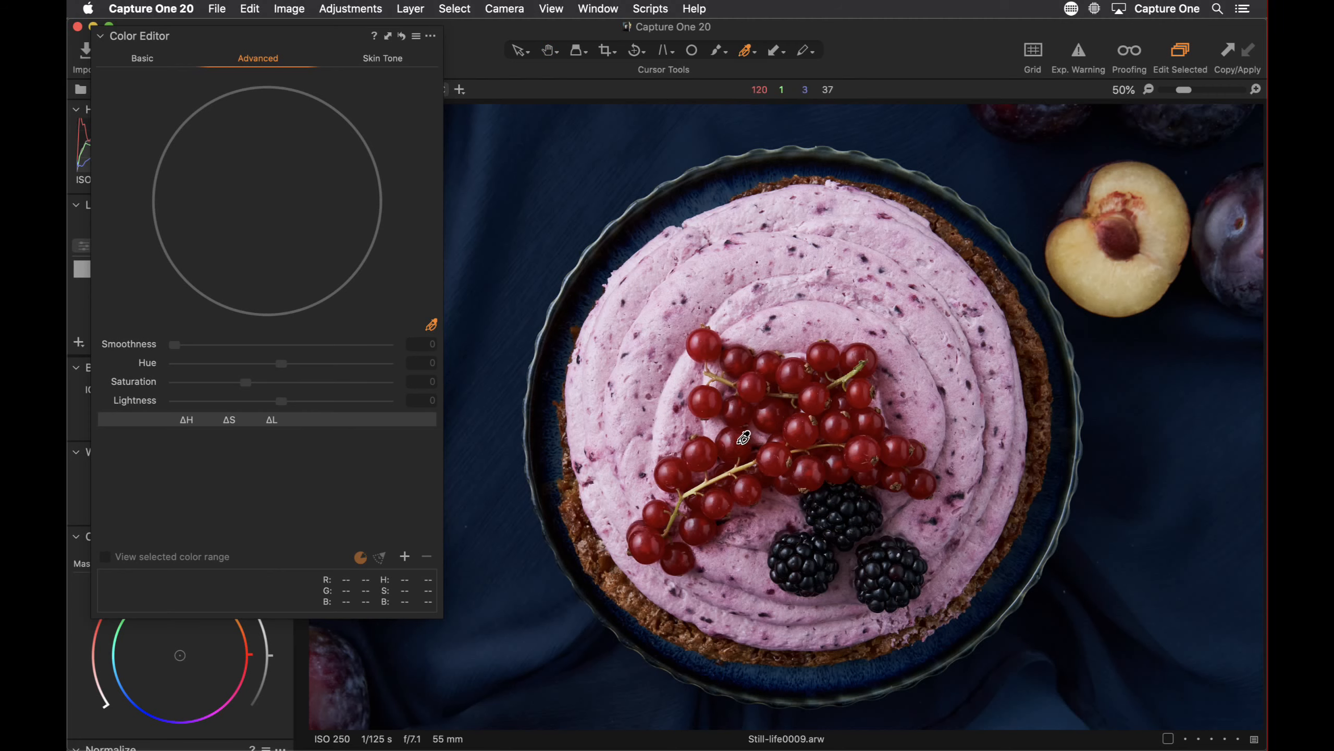
pyautogui.click(745, 438)
# Preview the currant range at 100% zoom and narrow its upper hue boundary toward red
pyautogui.press('super+equal')
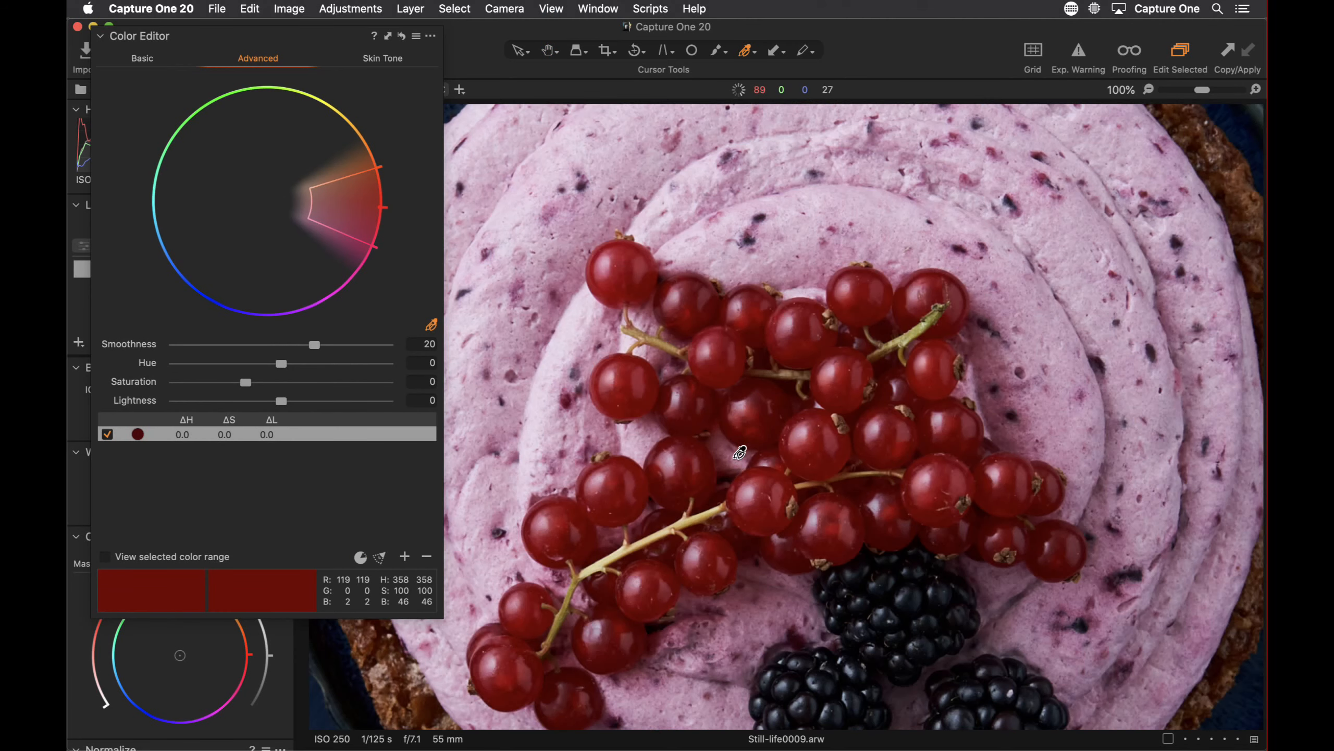
pyautogui.moveTo(681, 450); pyautogui.dragTo(788, 345)
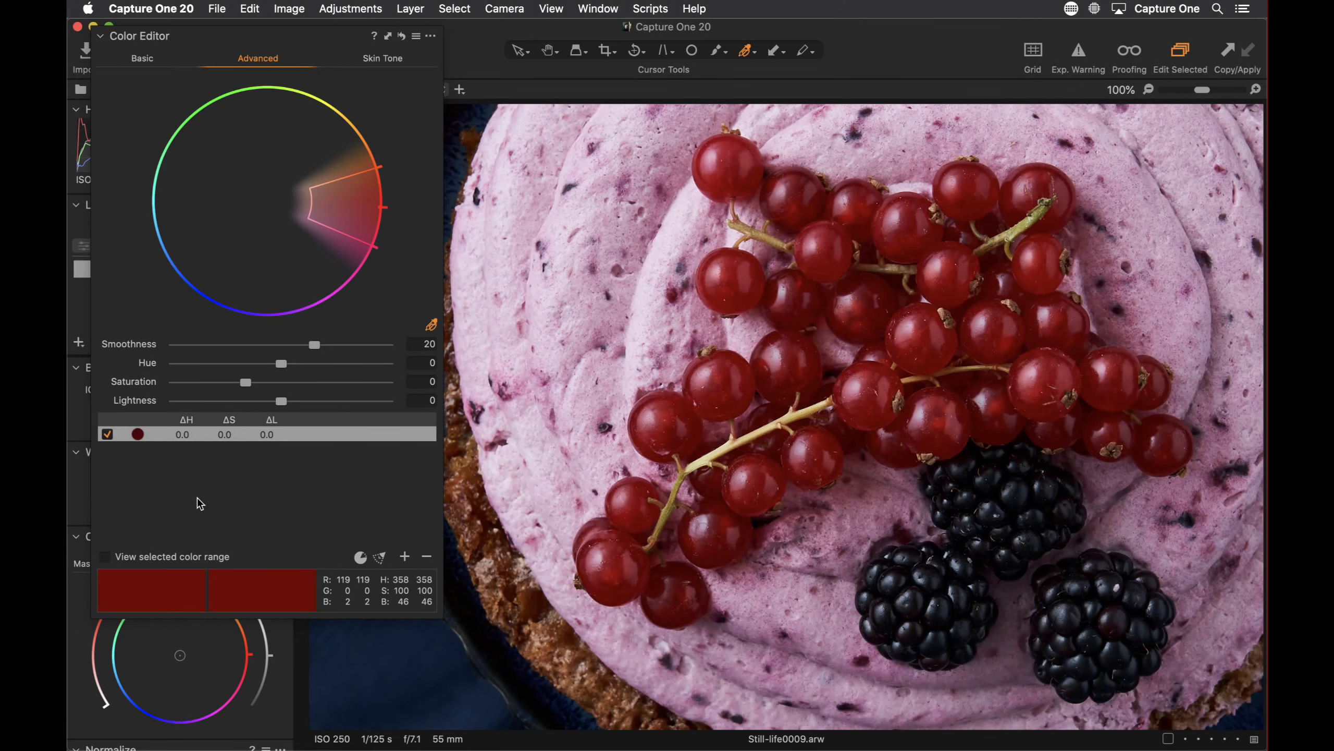
pyautogui.click(105, 556)
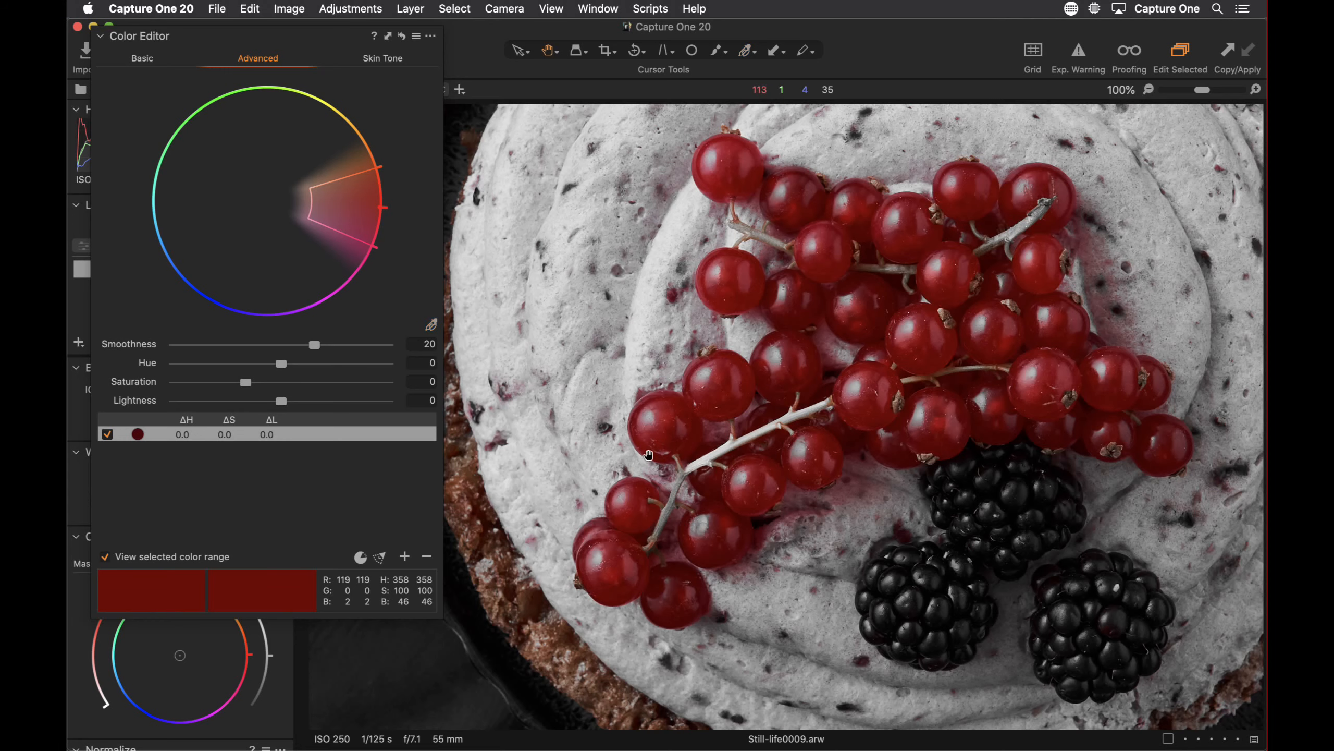
pyautogui.press('h')
pyautogui.moveTo(657, 454); pyautogui.dragTo(715, 446)
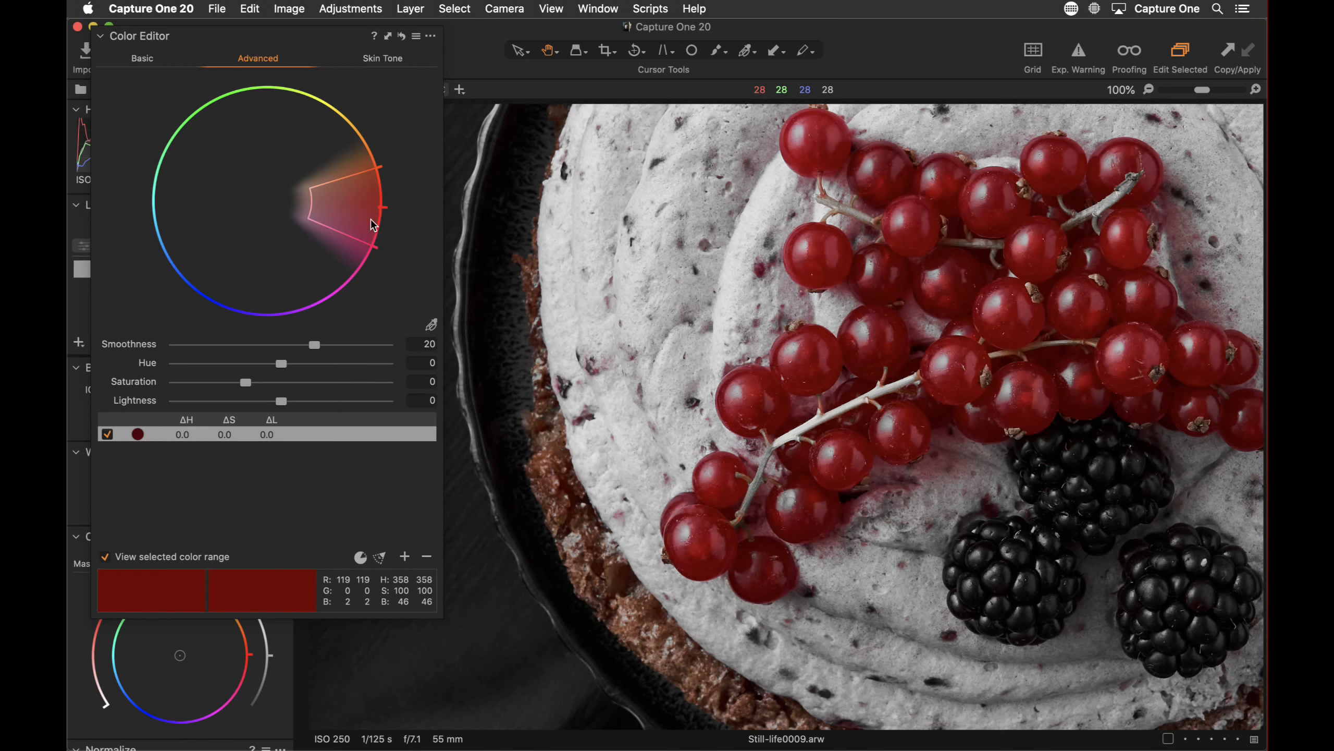
pyautogui.moveTo(374, 207); pyautogui.dragTo(371, 207)
pyautogui.moveTo(364, 171); pyautogui.dragTo(288, 204)
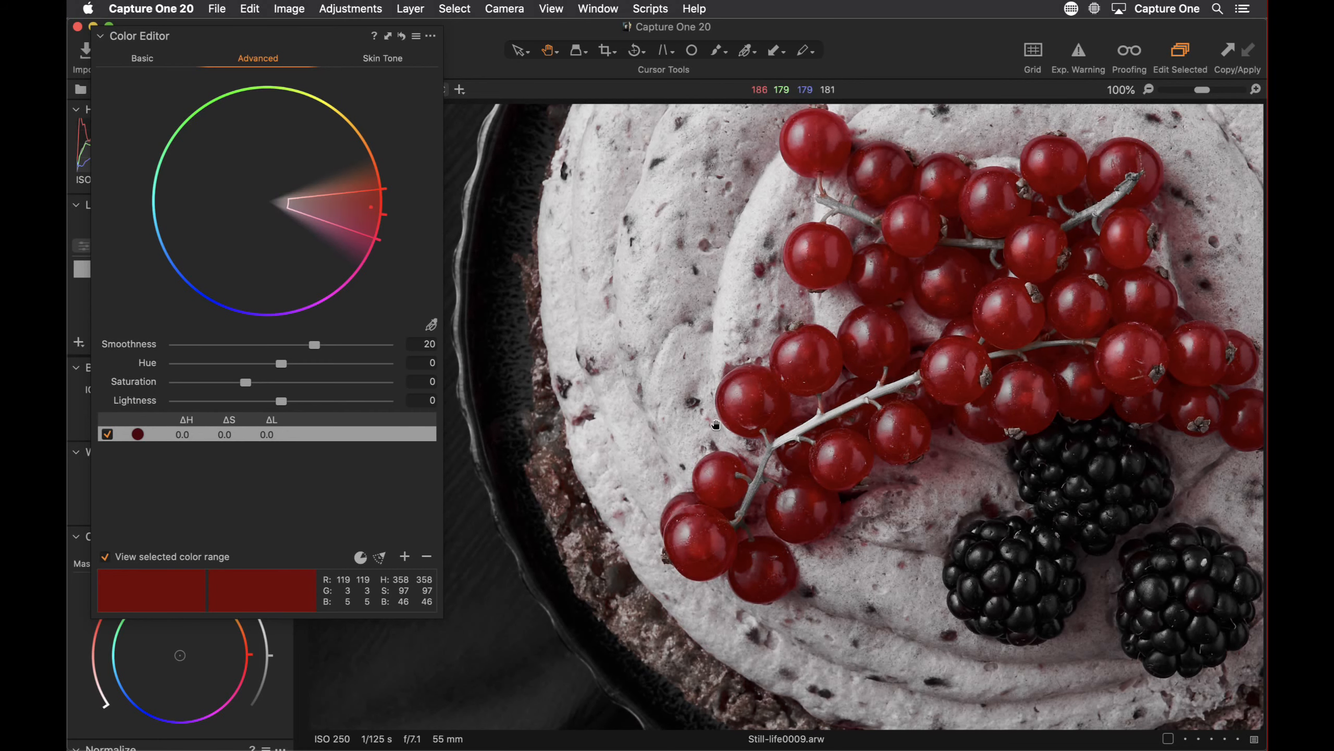
pyautogui.moveTo(286, 204)
pyautogui.mouseDown()
pyautogui.moveTo(371, 212)
pyautogui.moveTo(285, 203)
pyautogui.mouseUp()
# Turn off the range preview and set the currants' Saturation to 8.9 and Lightness to -4.5
pyautogui.click(116, 556)
pyautogui.moveTo(287, 401); pyautogui.dragTo(257, 384)
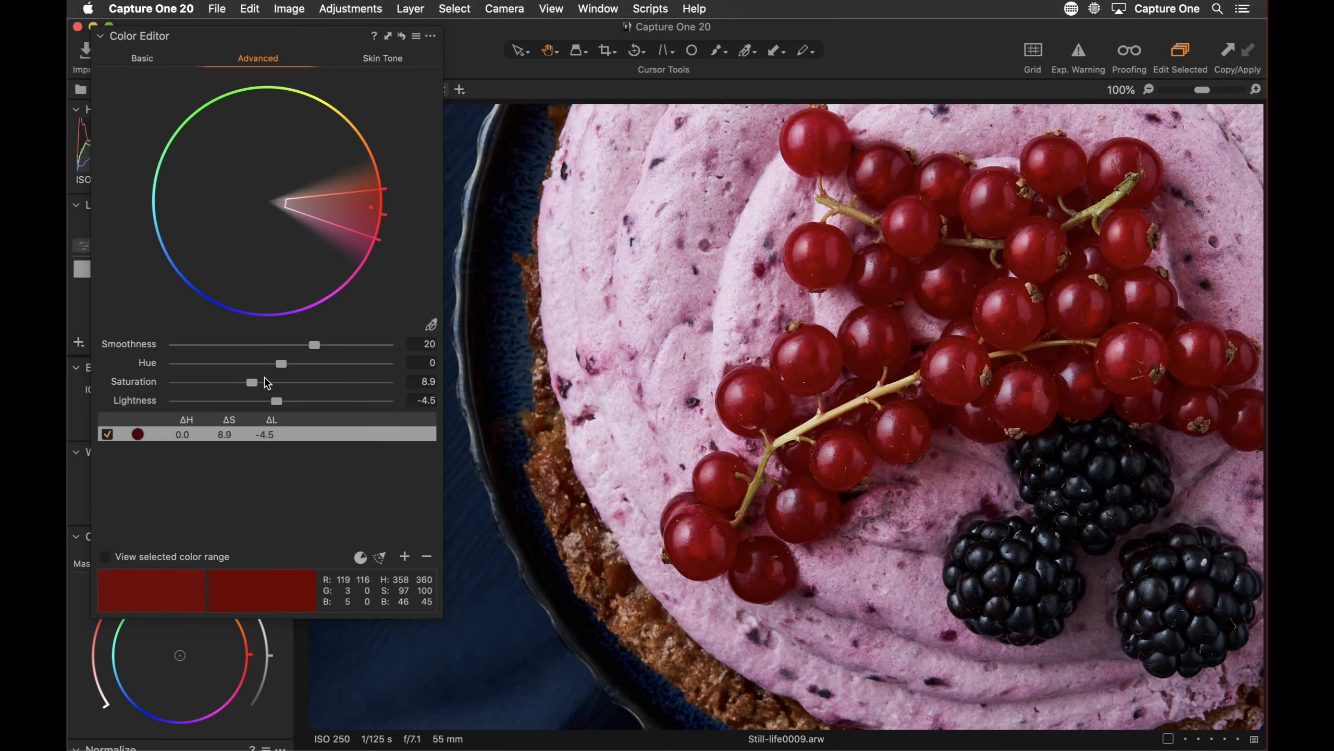
# Zoom to 33% and pick the blue cloth's colour to add a second colour range
pyautogui.click(432, 324)
pyautogui.moveTo(1199, 90); pyautogui.dragTo(1180, 90)
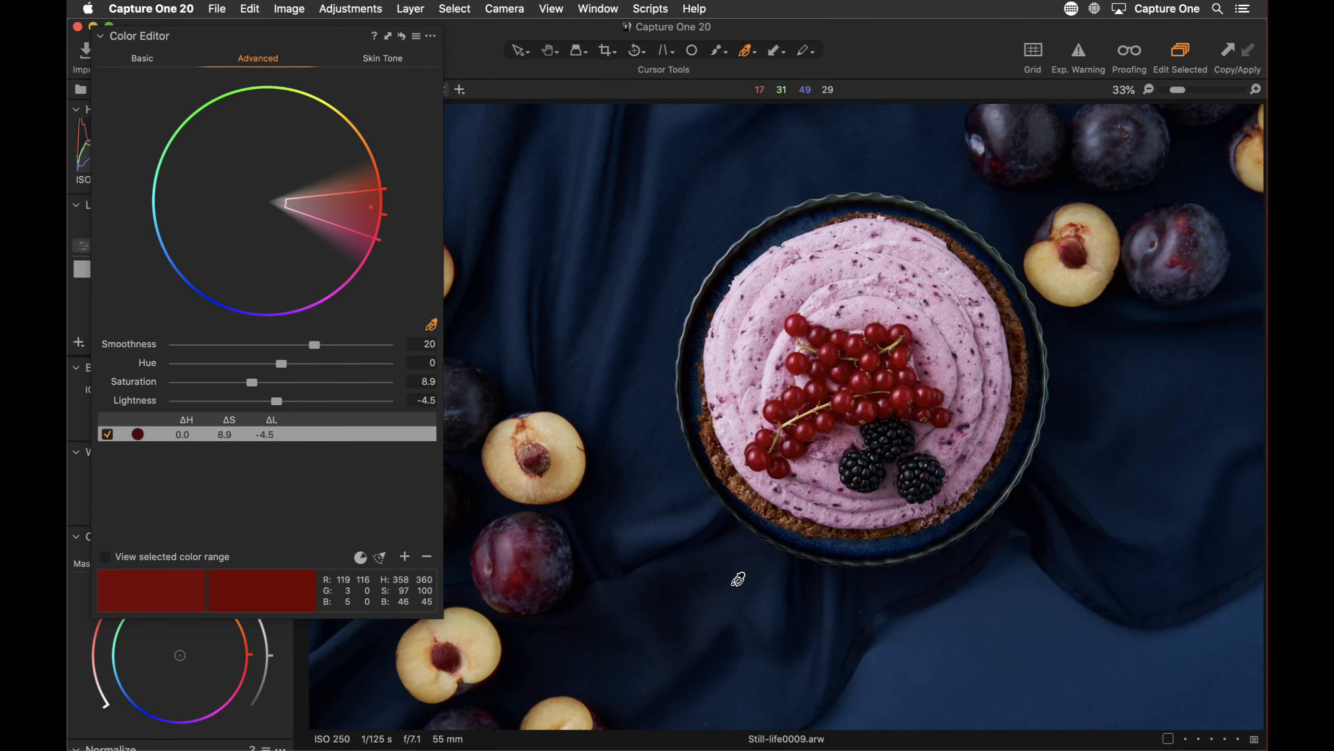
pyautogui.click(738, 578)
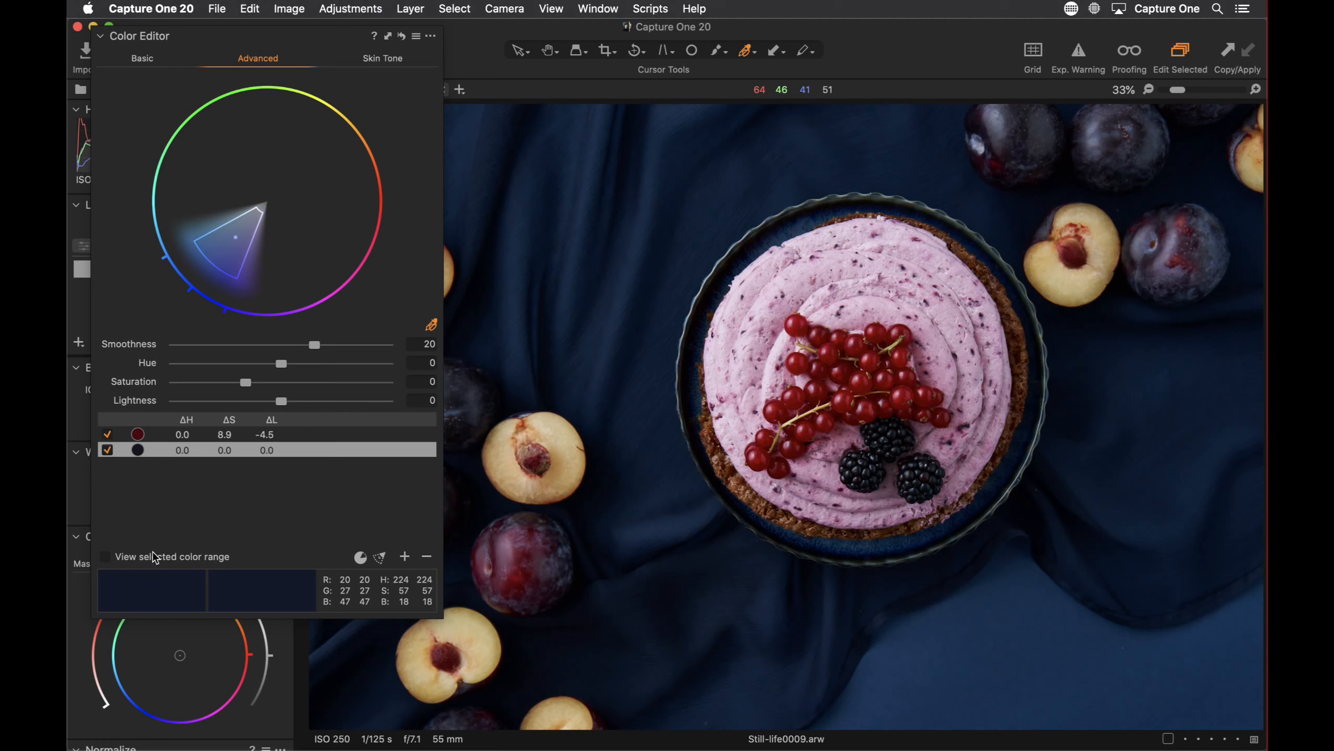
# Preview the blue range, then set its Saturation to 5.1 and Lightness to -23.6
pyautogui.click(106, 557)
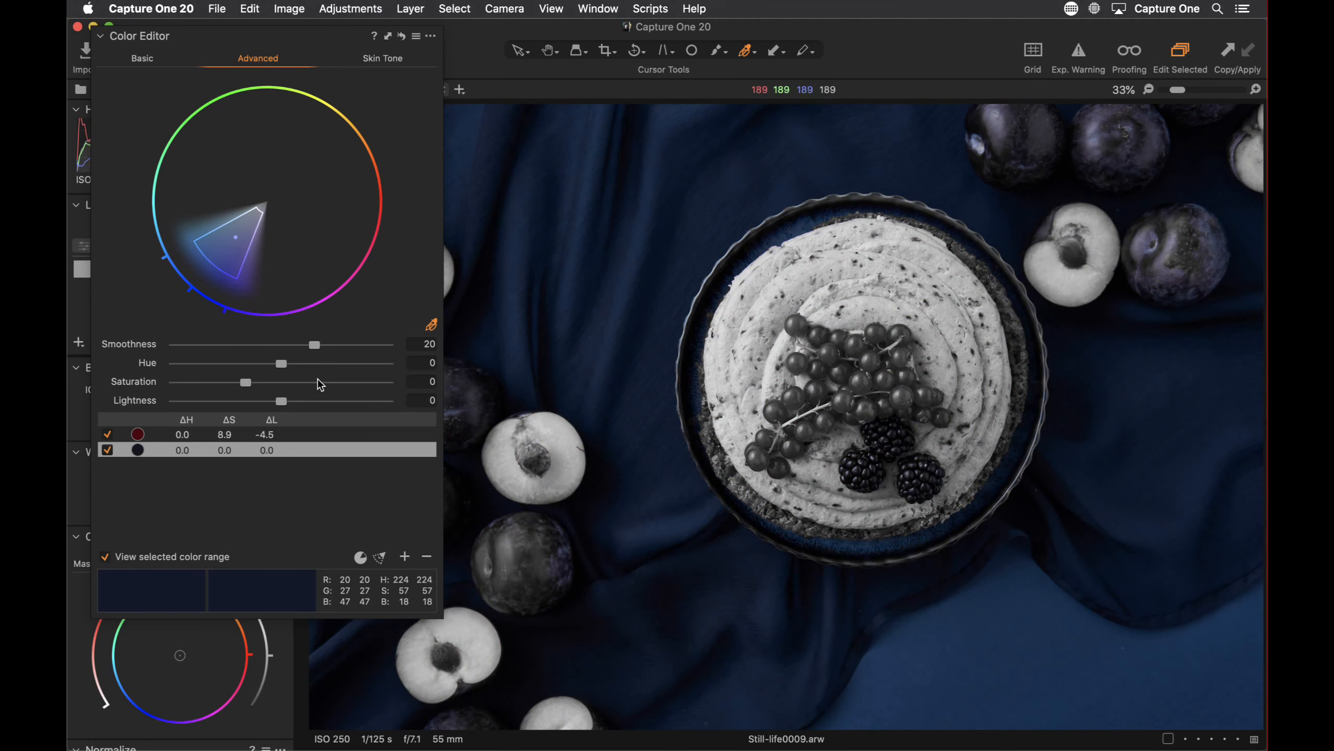
pyautogui.click(124, 557)
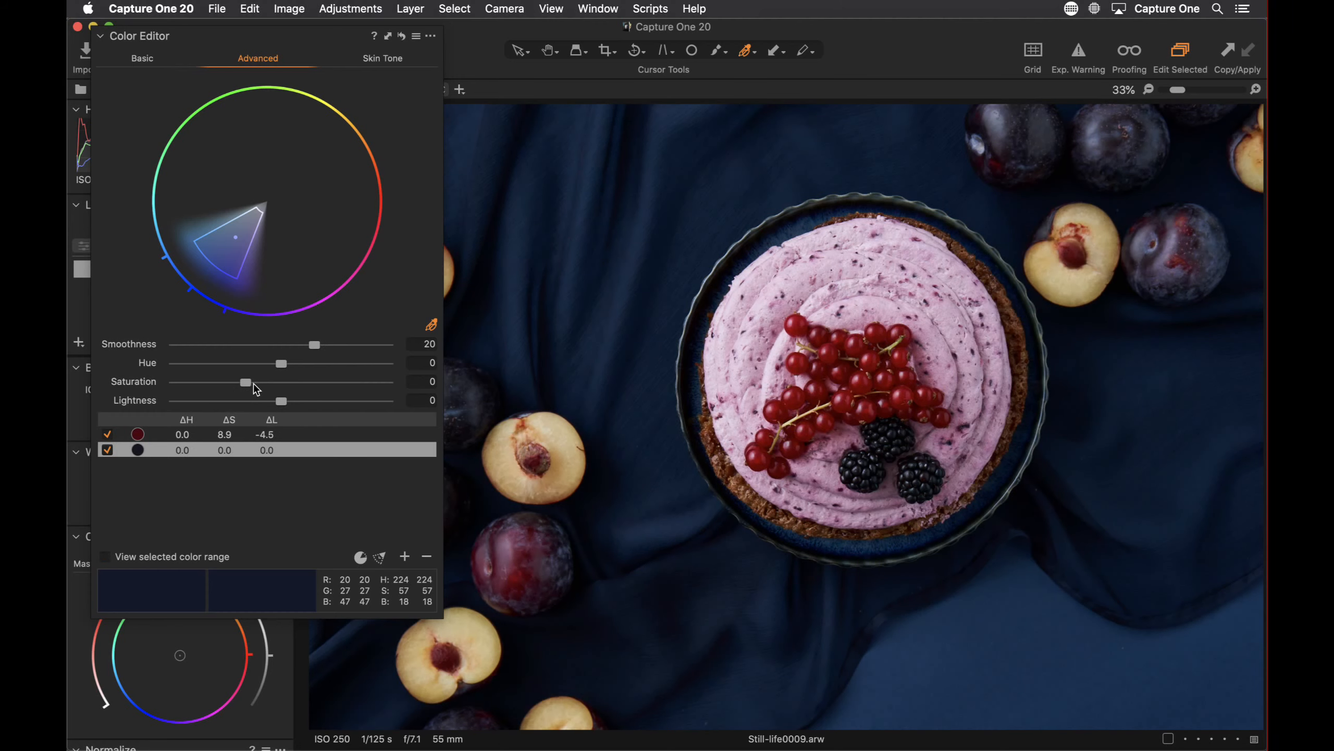
pyautogui.moveTo(273, 402); pyautogui.dragTo(247, 385)
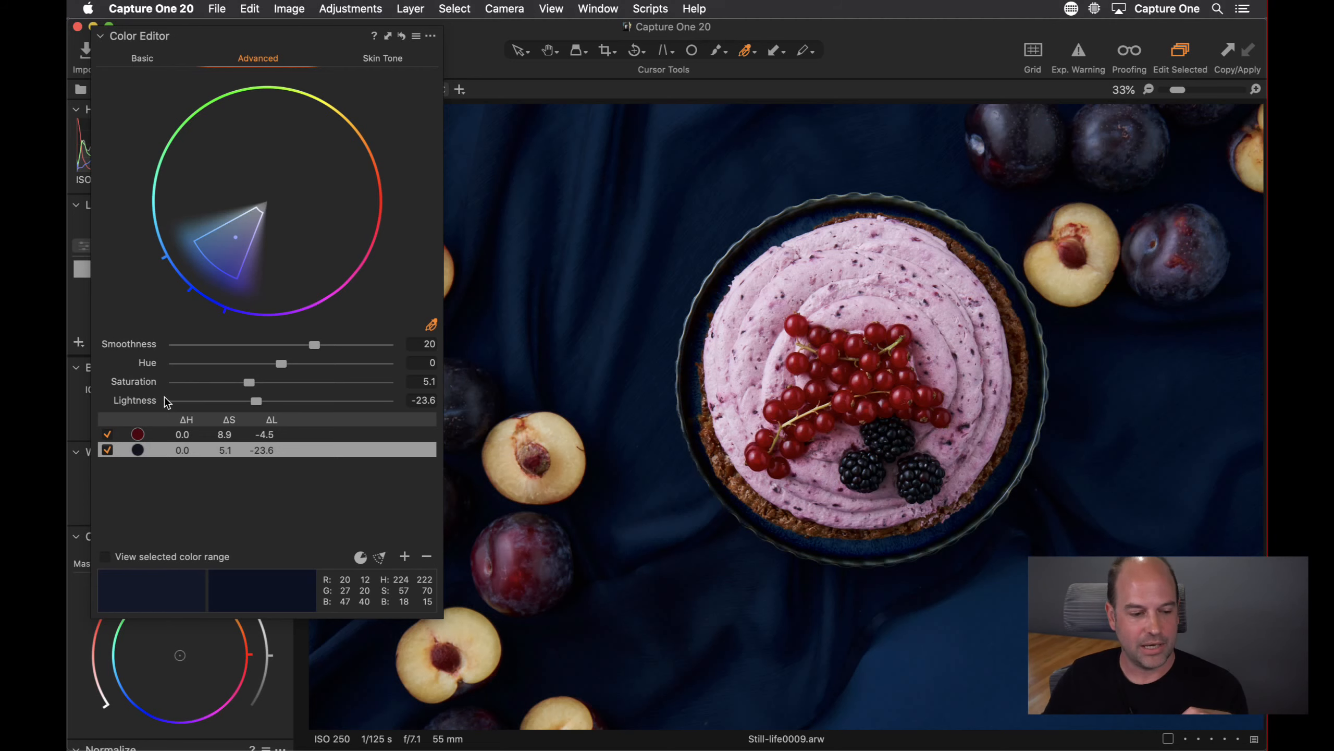
# Toggle the currant and blue ranges off and on to compare their effect
pyautogui.click(185, 436)
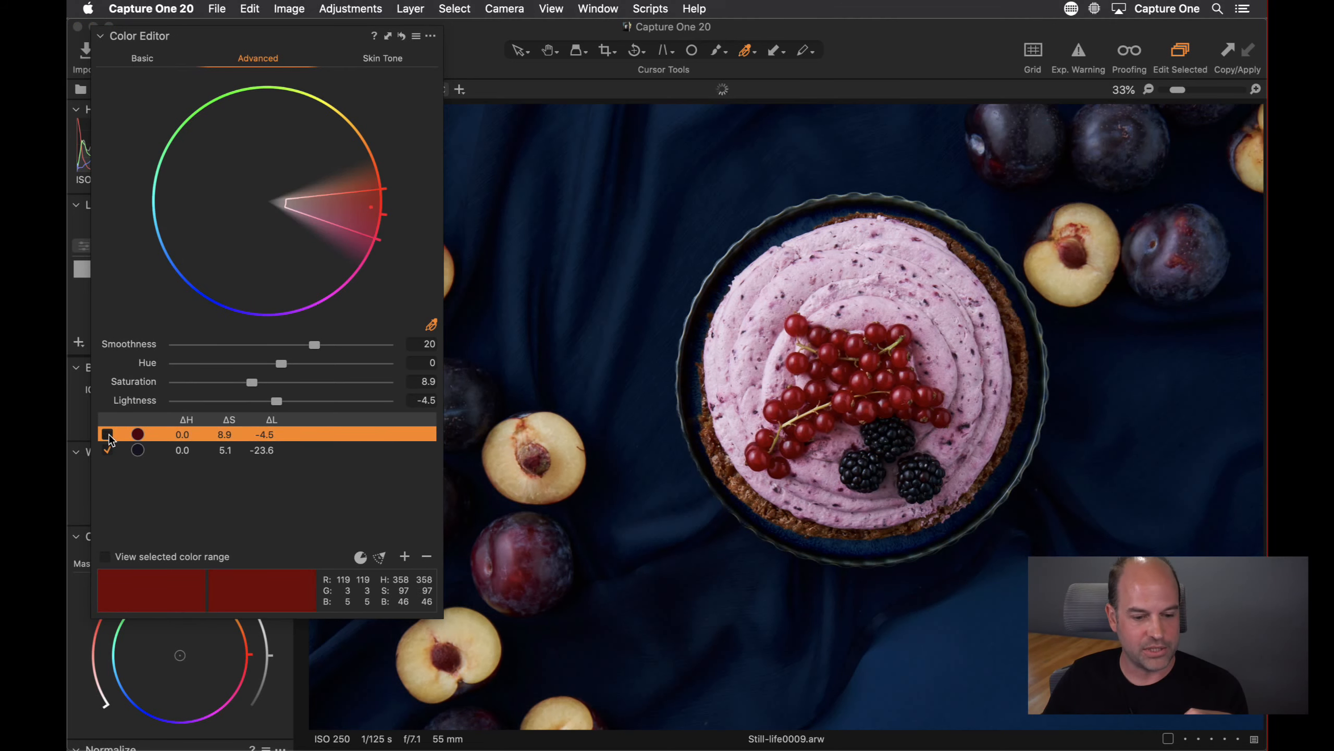
pyautogui.click(108, 434)
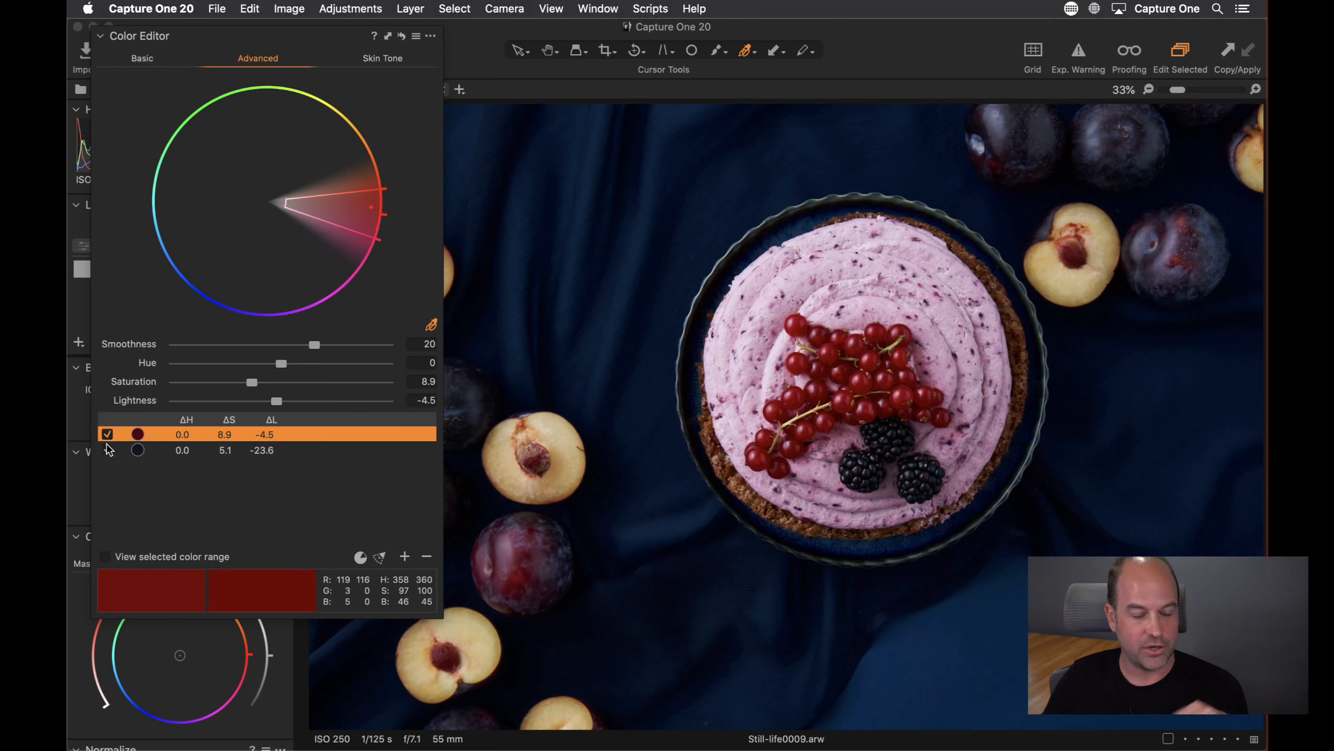
pyautogui.click(108, 450)
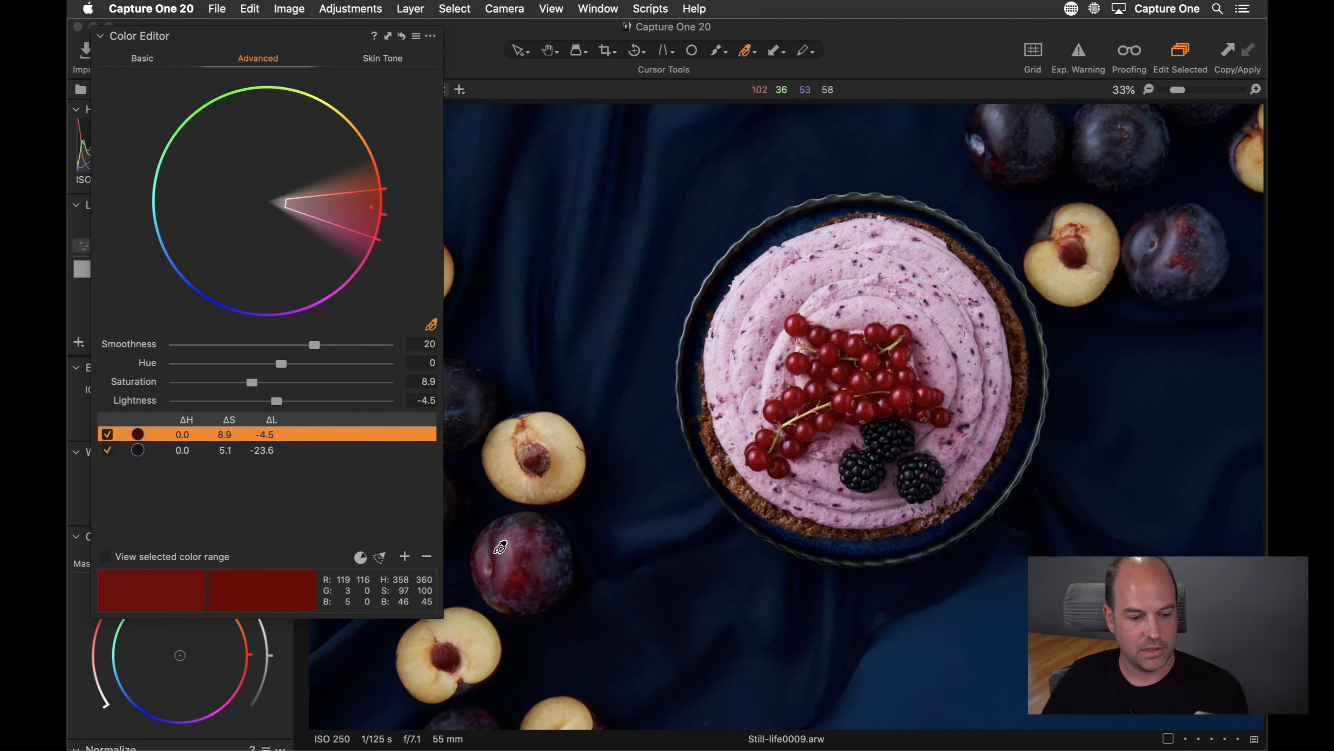
# Add the plum flesh as a third range with Lightness -15.2, then reselect the blue range
pyautogui.click(573, 460)
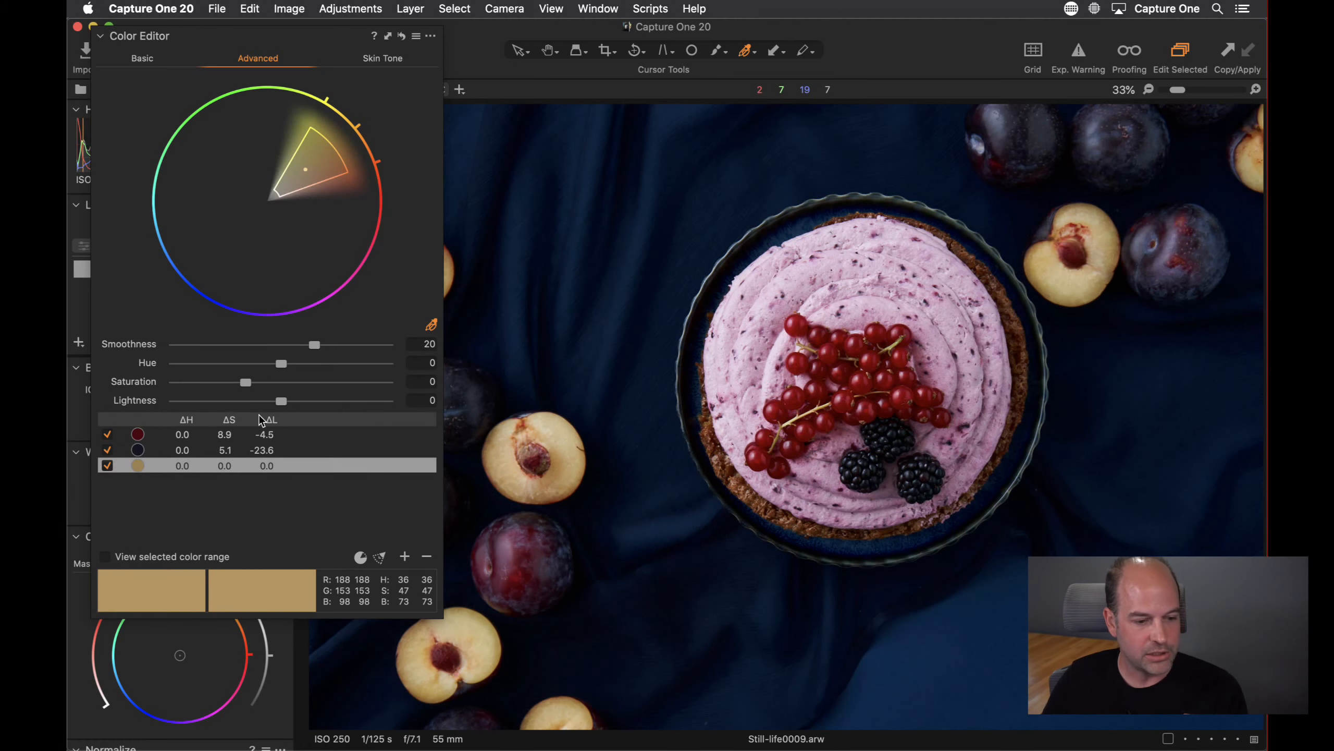
pyautogui.moveTo(284, 398); pyautogui.dragTo(267, 398)
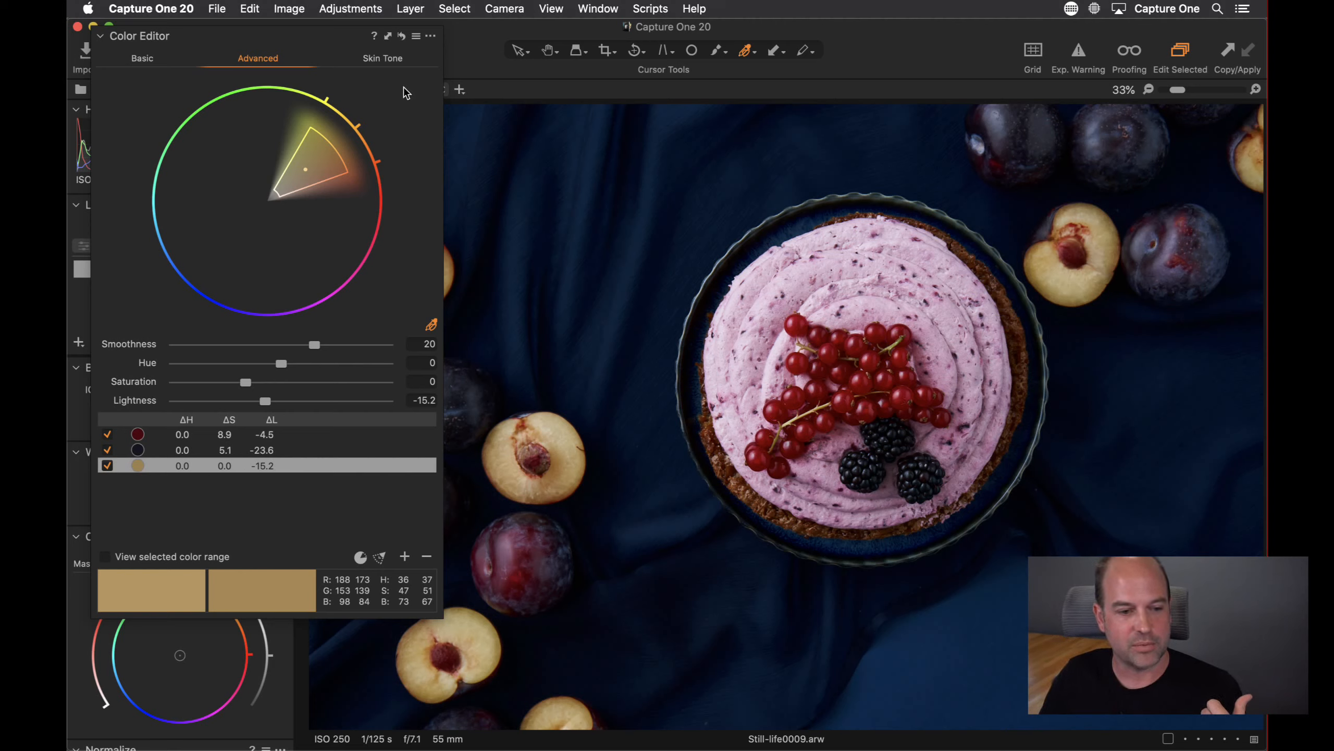
pyautogui.click(402, 36)
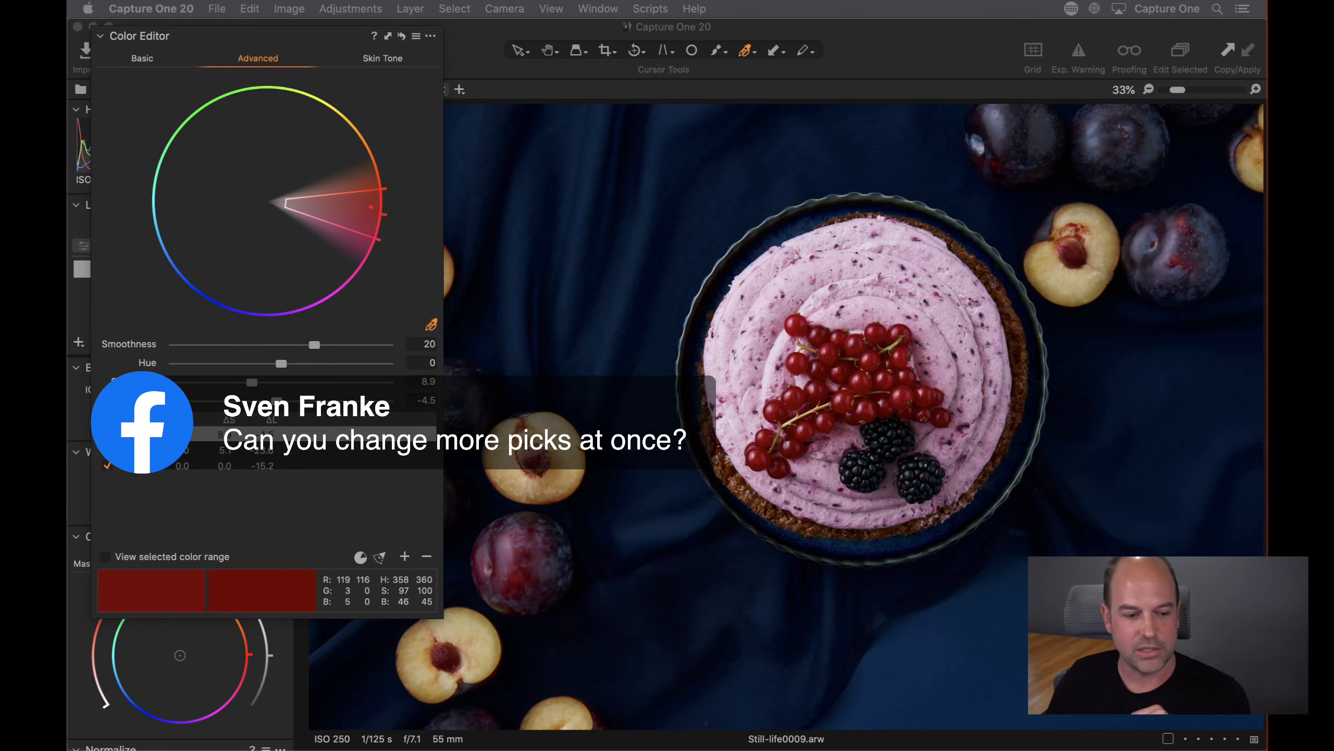
pyautogui.click(240, 453)
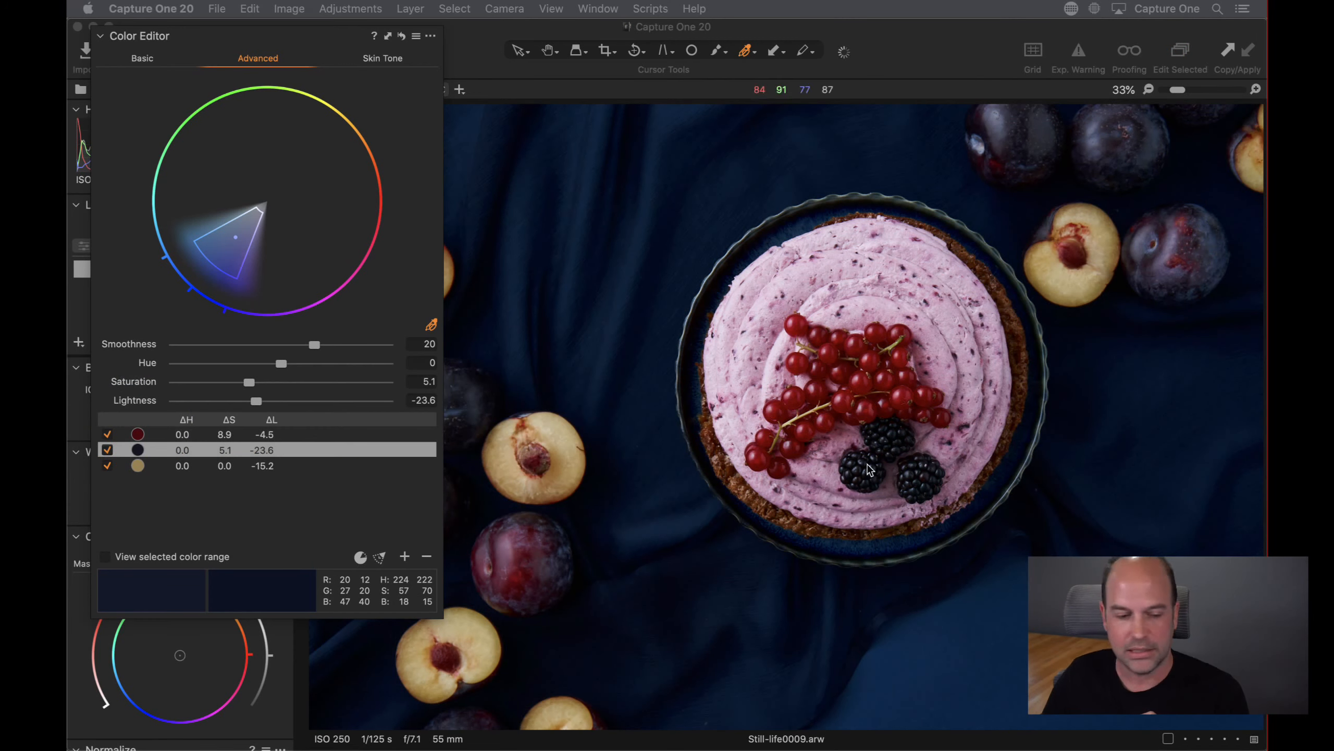
# Select the plum, blue and currant colour ranges in turn to review their settings
pyautogui.click(254, 466)
pyautogui.click(246, 448)
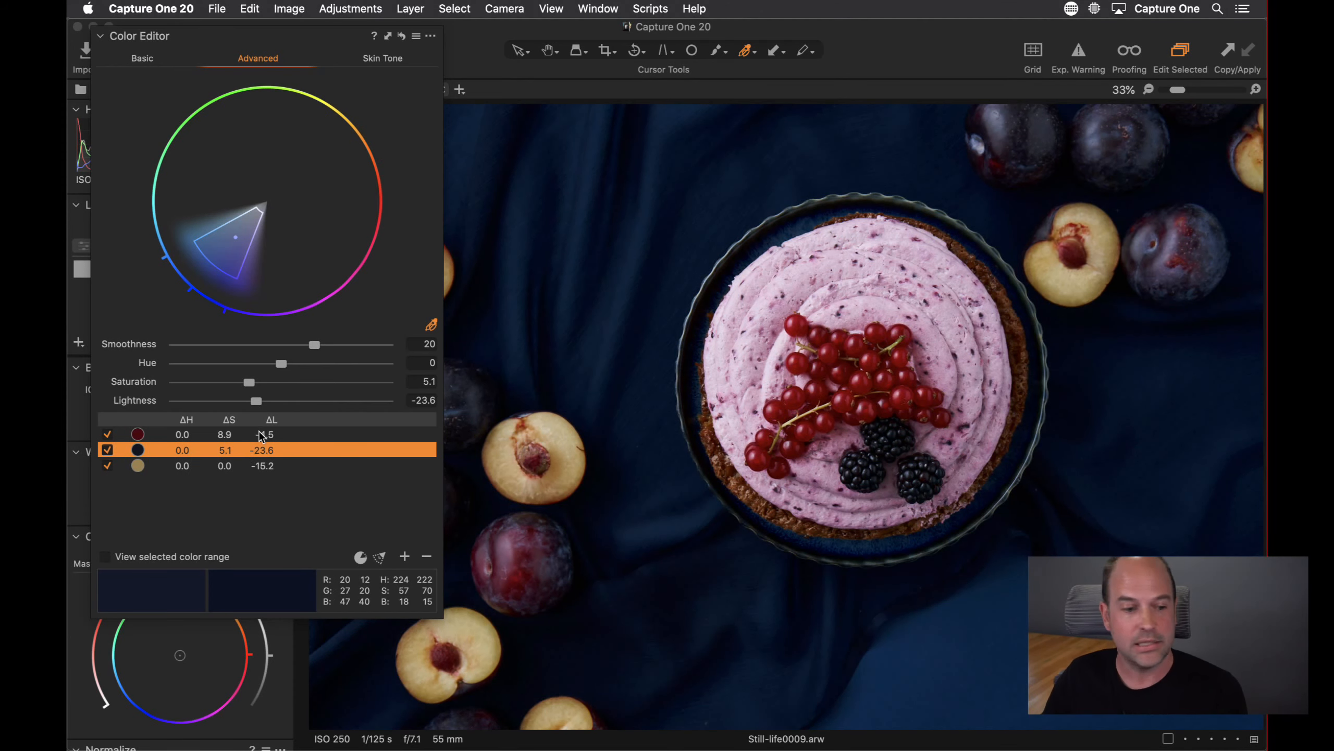
pyautogui.click(252, 435)
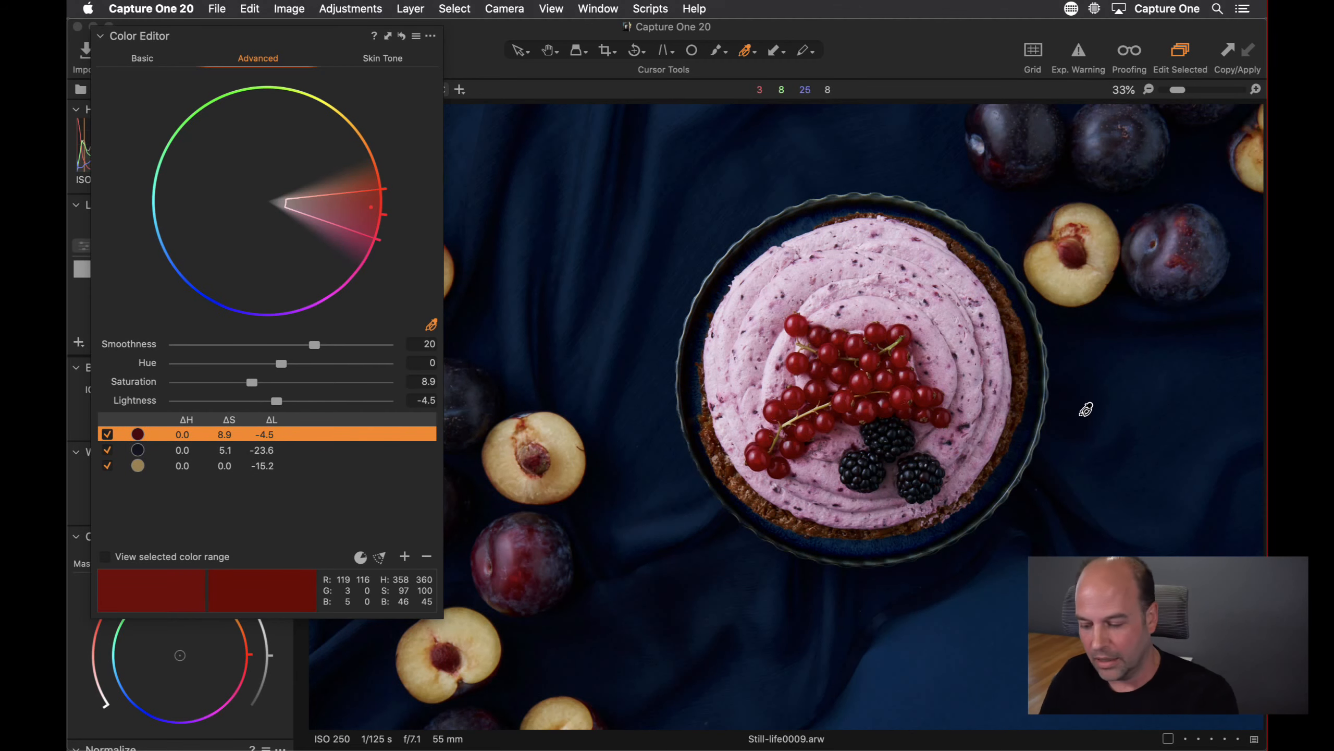
# Show the browser, open the soup photo, and dock the floating Color Editor back into the tool panel
pyautogui.press('super+shift+b')
pyautogui.click(1182, 526)
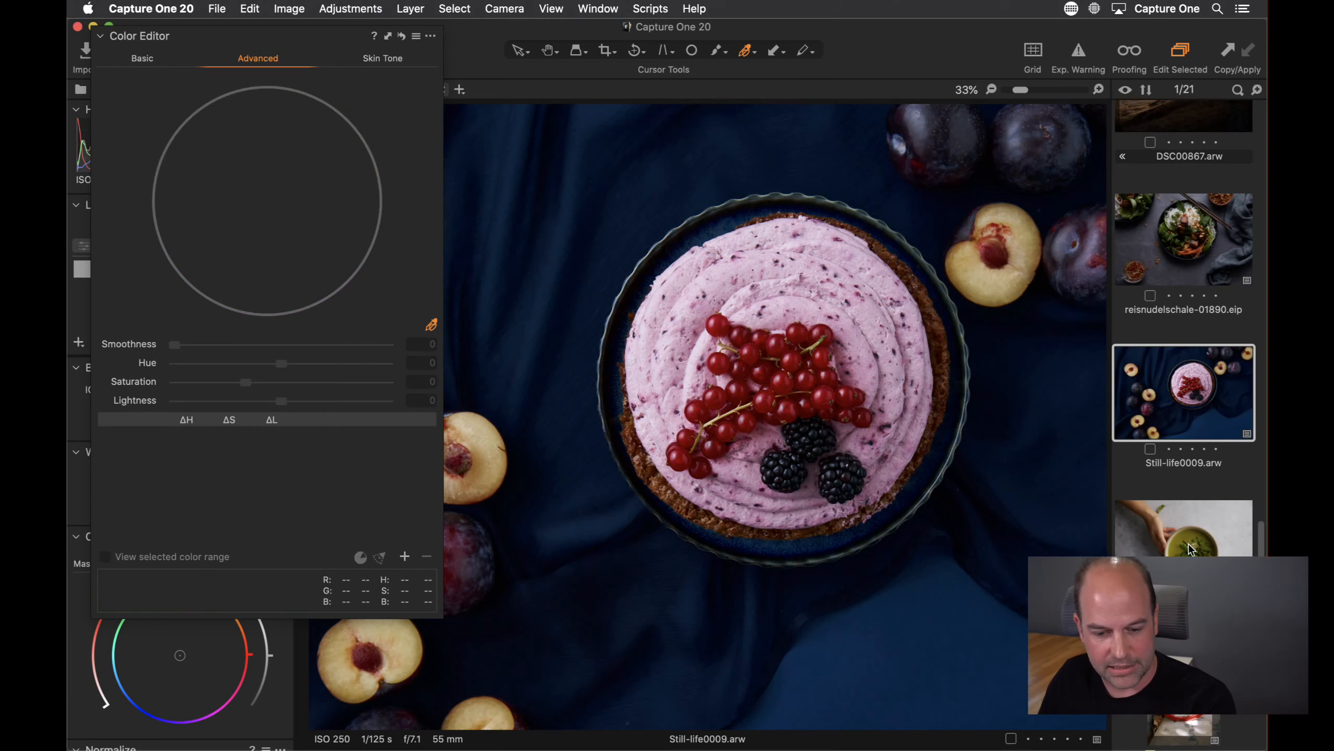
pyautogui.moveTo(265, 41); pyautogui.dragTo(244, 415)
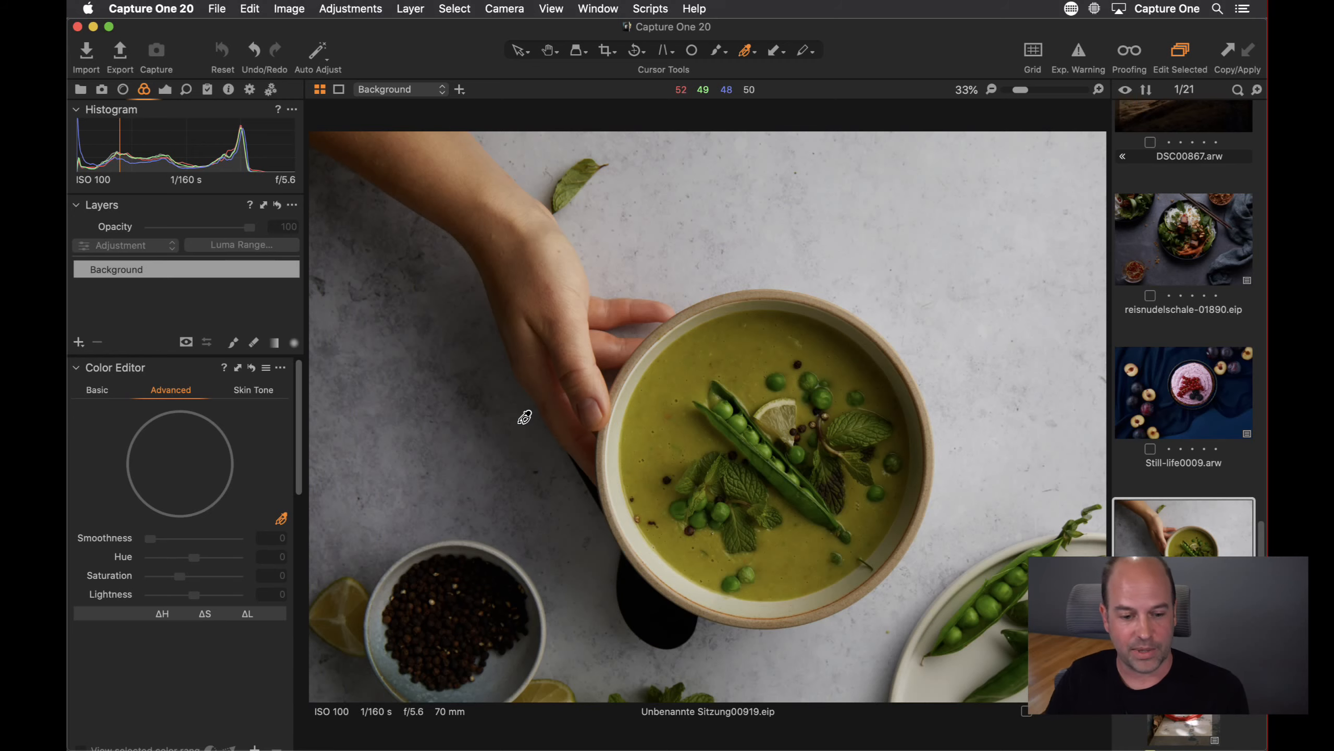
# Zoom the soup photo to 50%, hide the browser, and pick the soup's colour as a new range
pyautogui.press('super+plus')
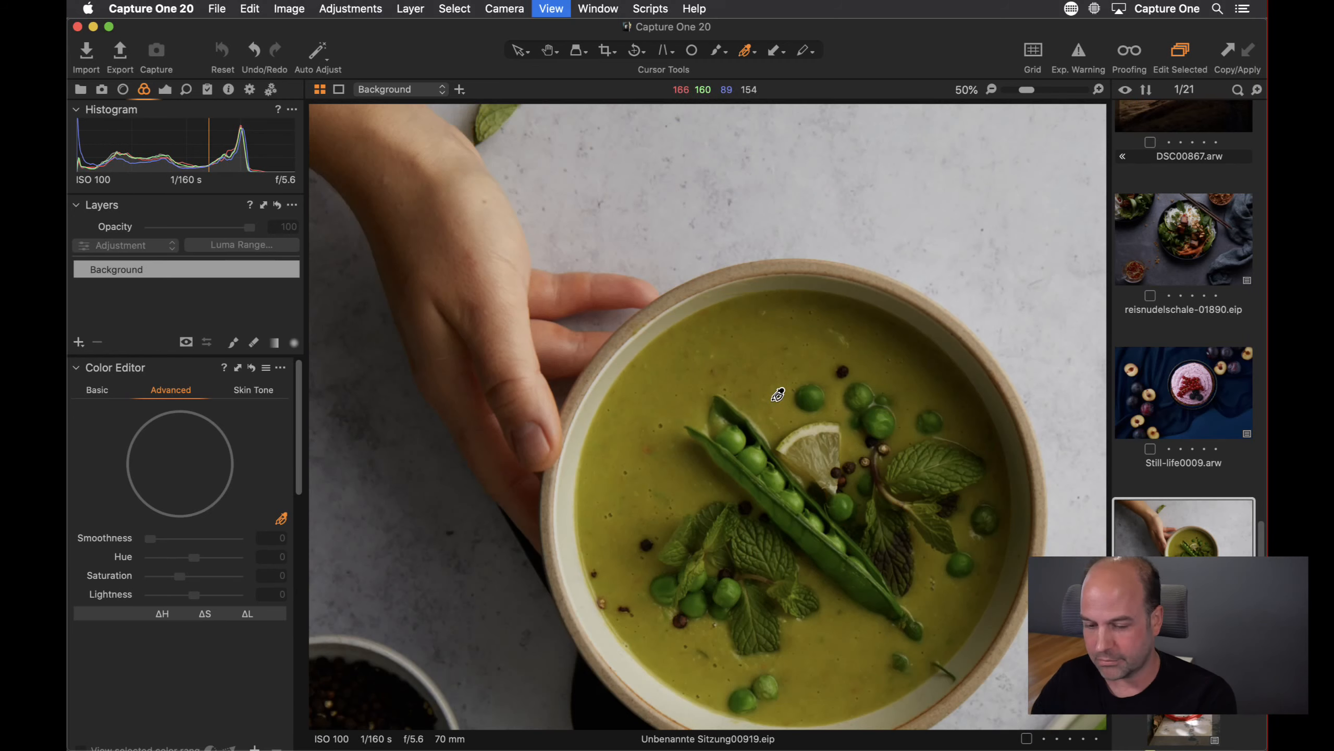
pyautogui.moveTo(946, 511); pyautogui.dragTo(760, 362)
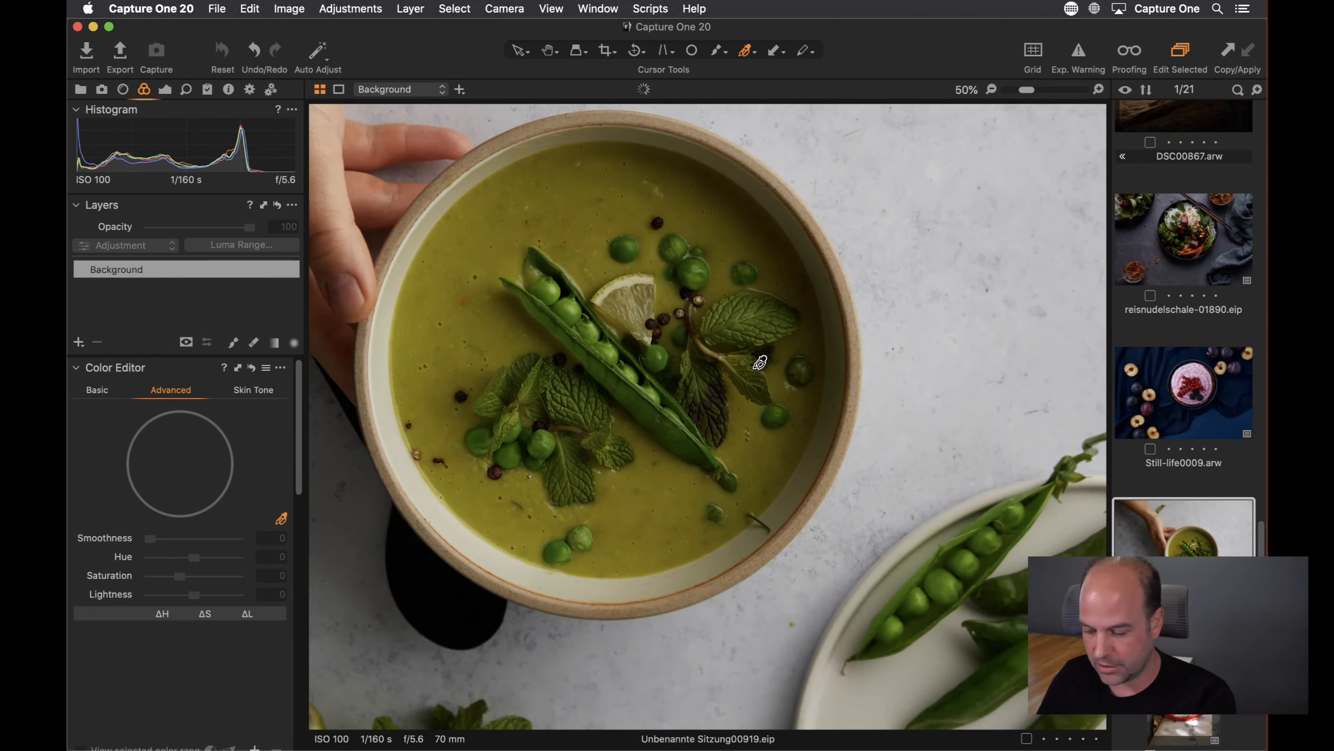
pyautogui.press('super+b')
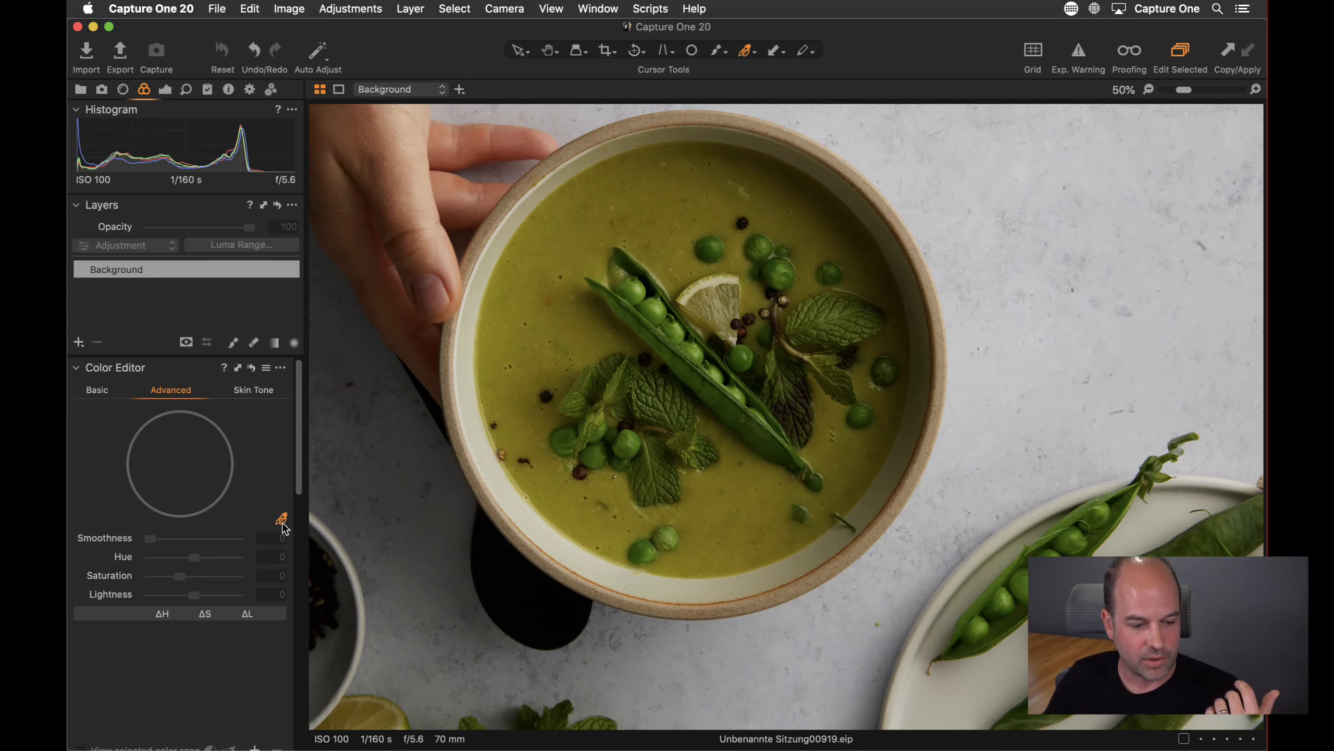
pyautogui.click(577, 246)
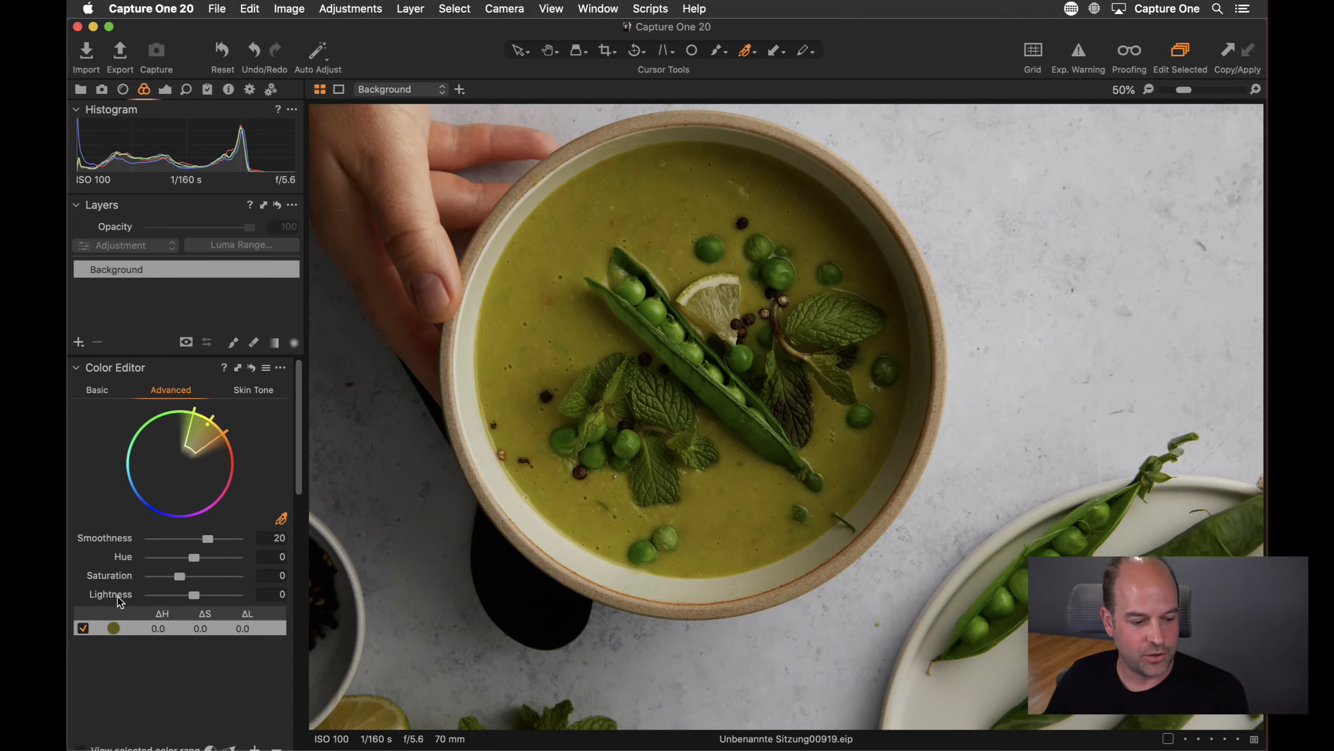
# Turn on viewing of the selected colour range and try adding a second soup sample, undoing it
pyautogui.scroll(-2, 158, 668)
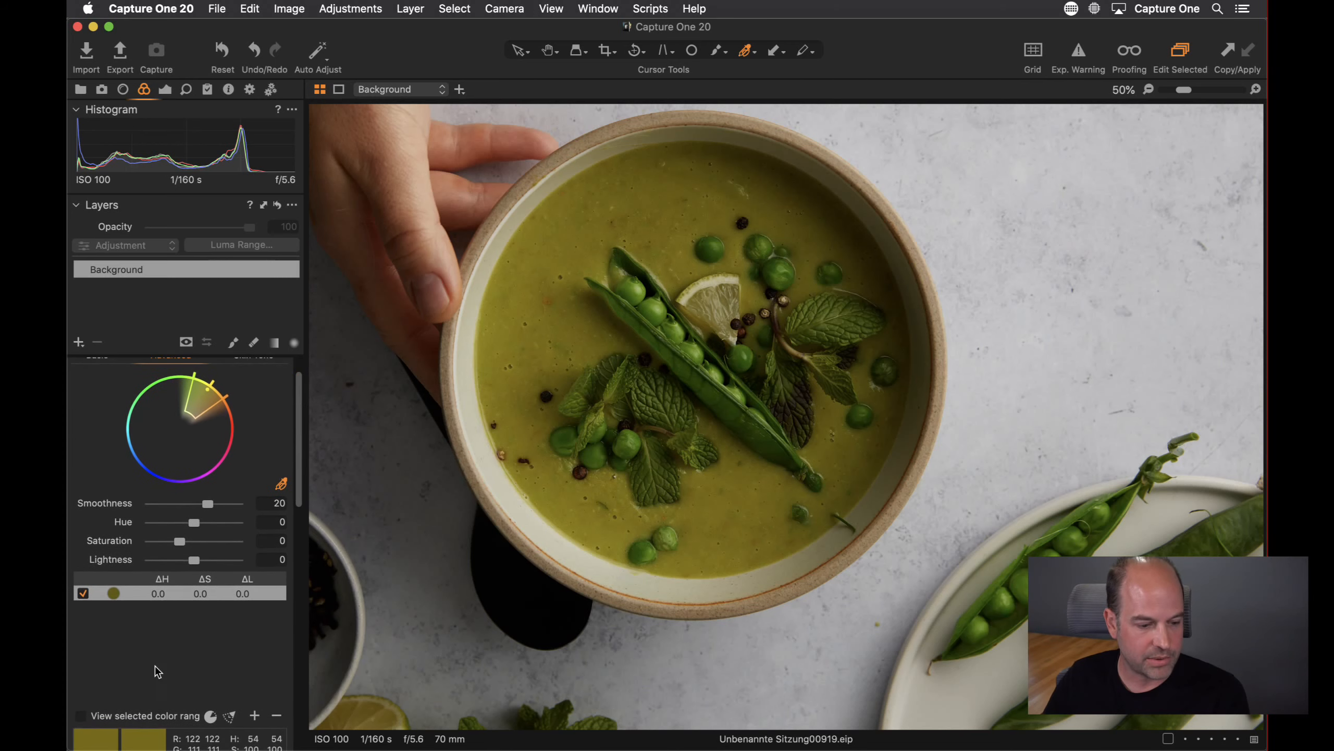
pyautogui.click(82, 715)
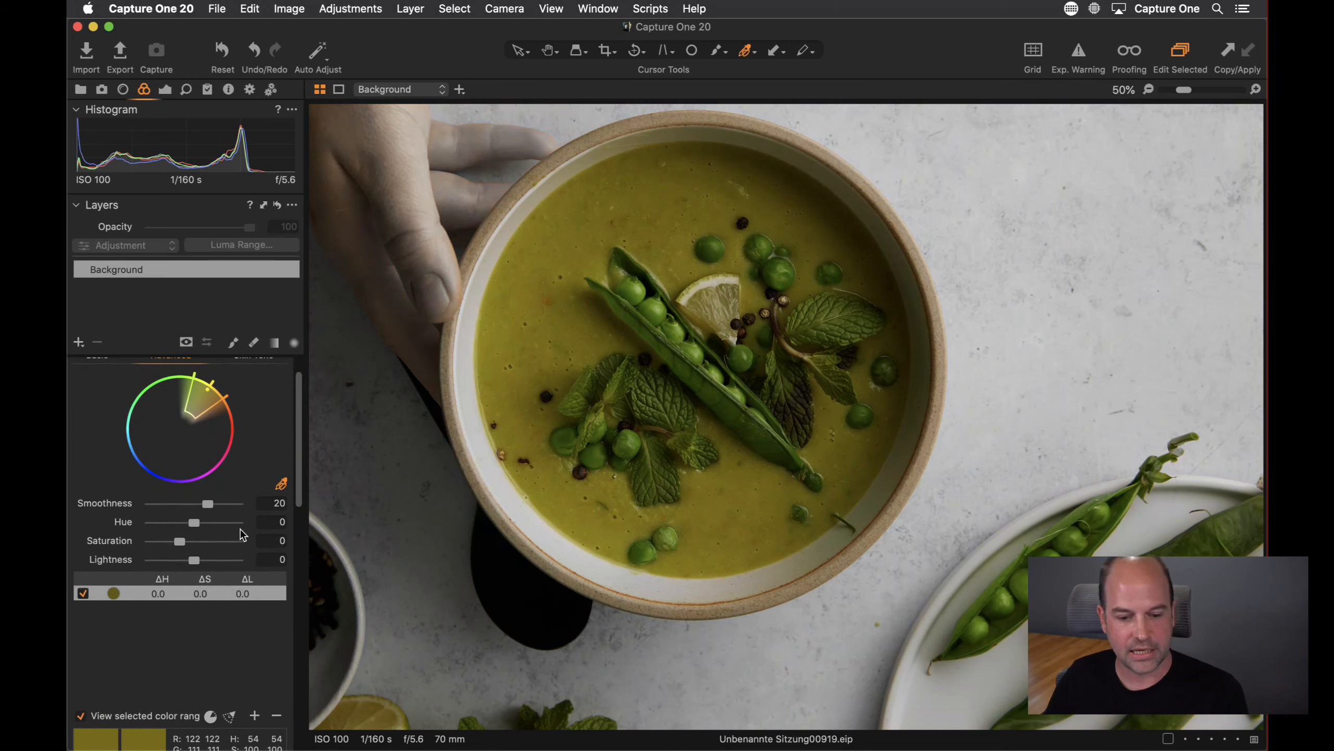
pyautogui.click(693, 418)
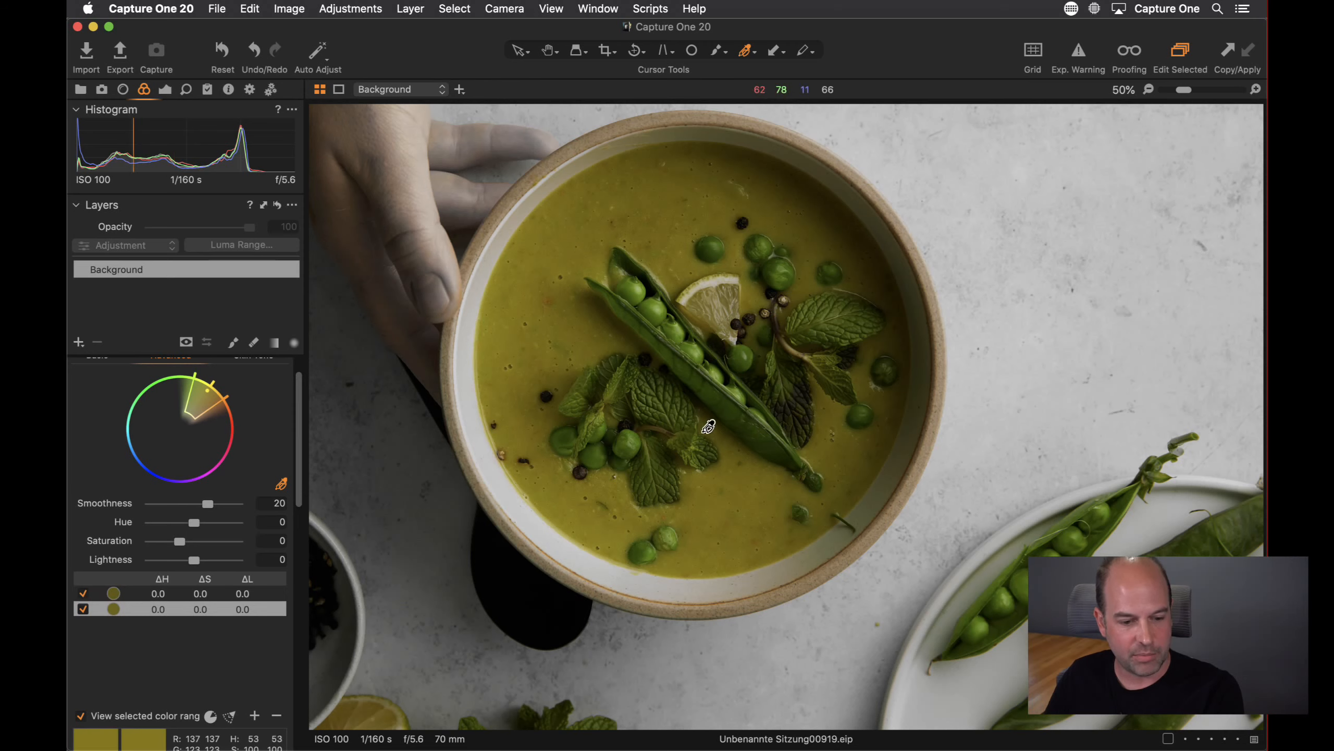
pyautogui.press('super+z')
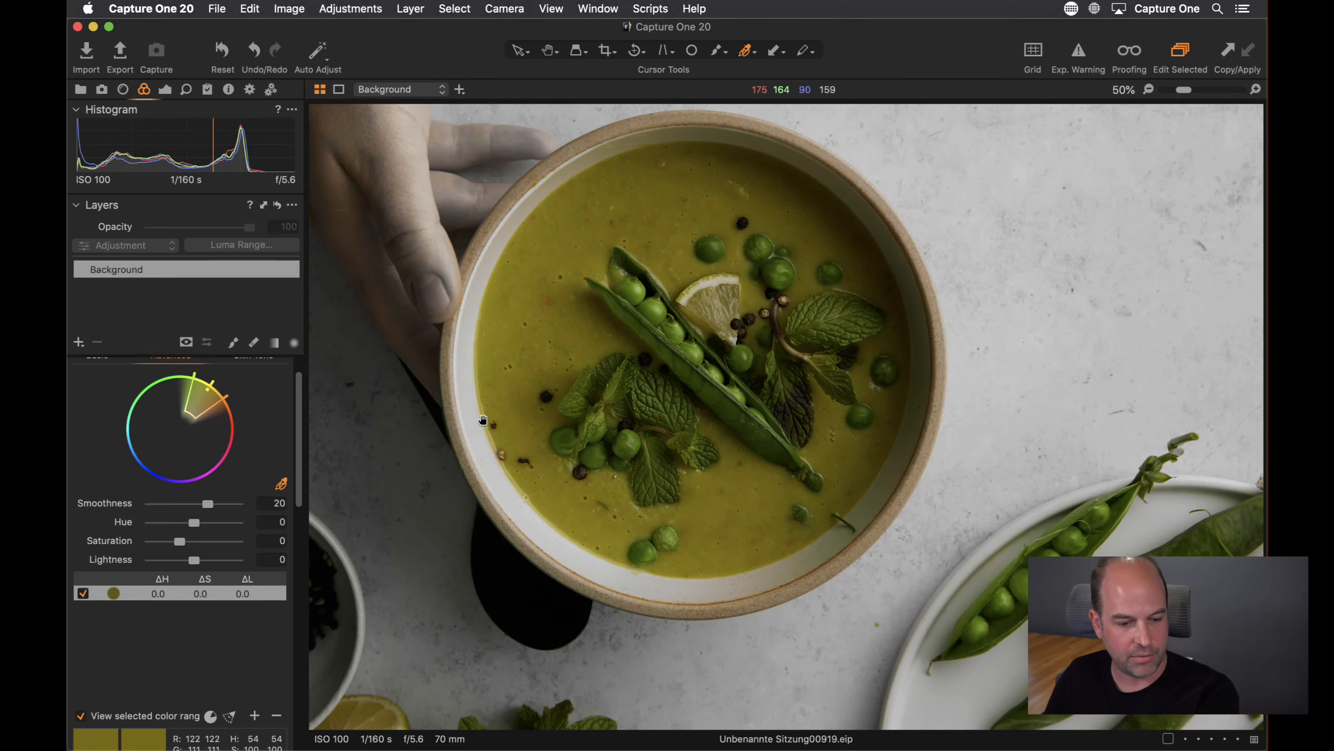
# Narrow the soup colour range's hue slice on the colour wheel
pyautogui.moveTo(482, 420); pyautogui.dragTo(734, 523)
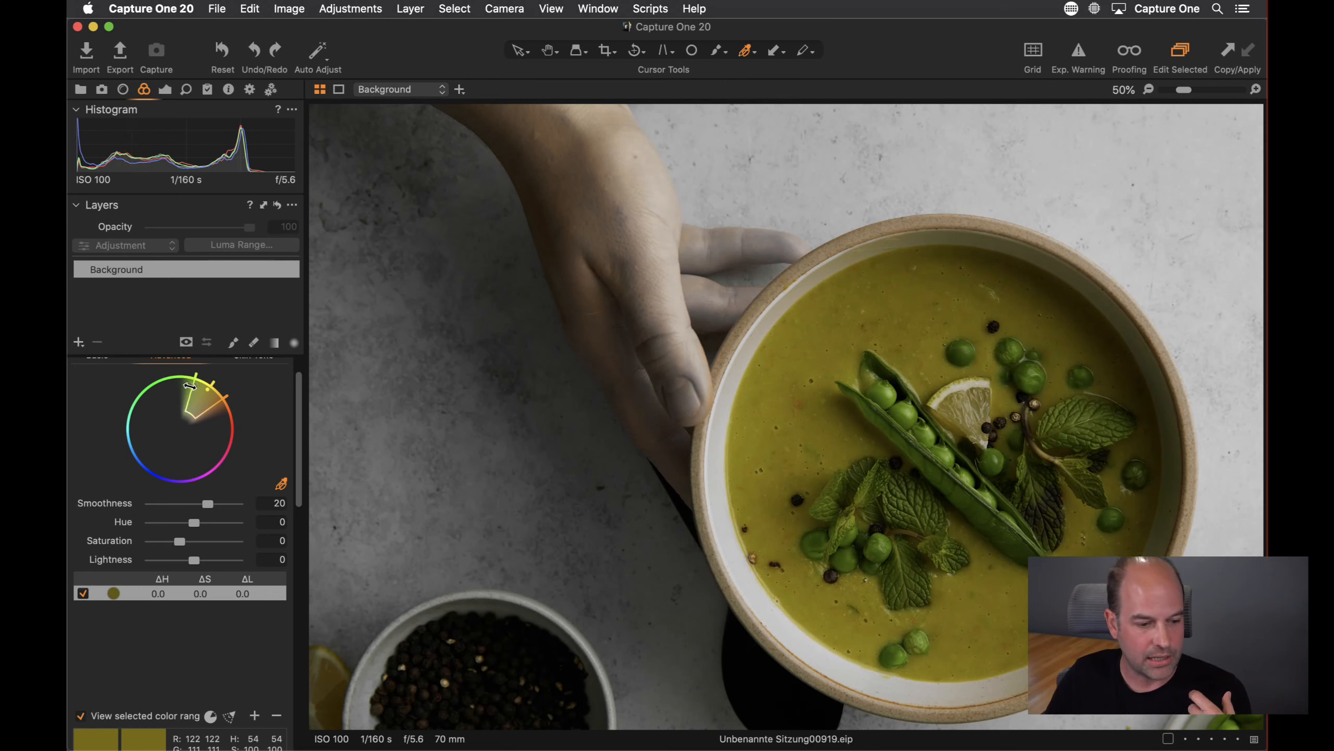
pyautogui.moveTo(191, 386); pyautogui.dragTo(208, 398)
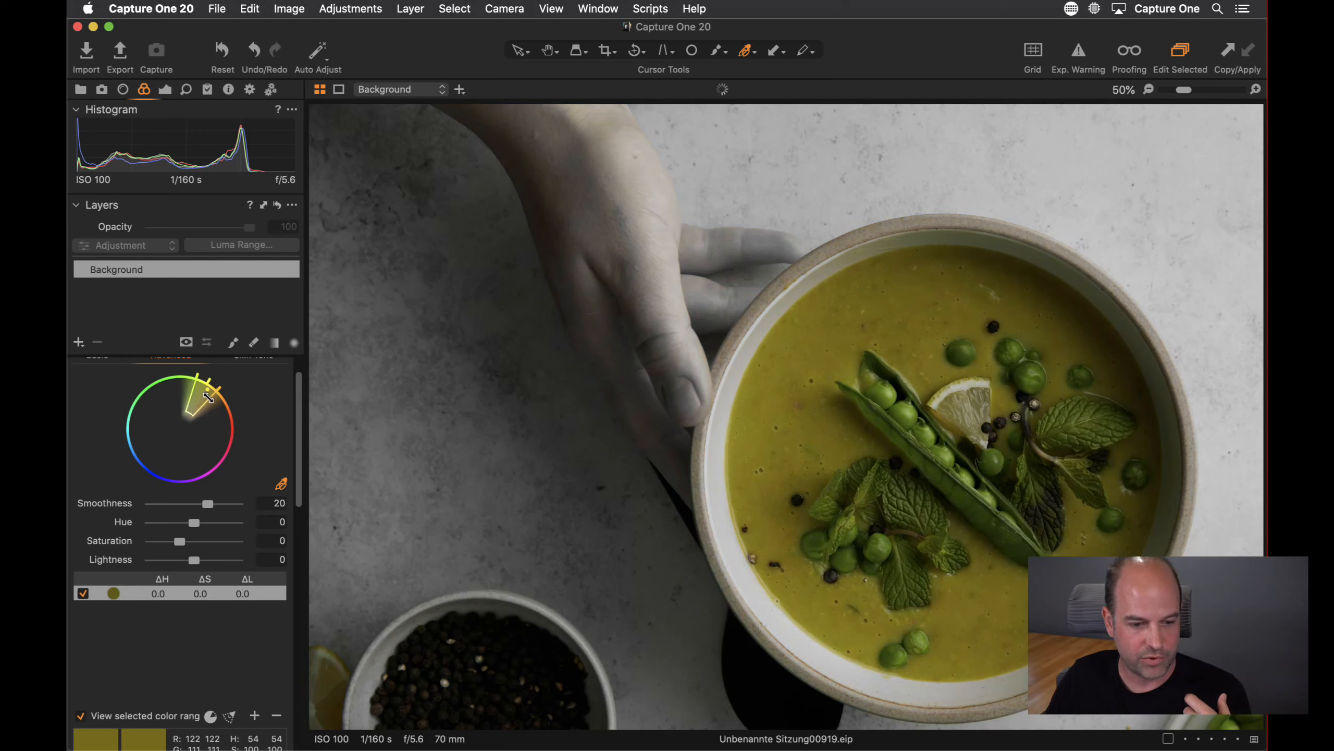
pyautogui.moveTo(812, 475); pyautogui.dragTo(547, 366)
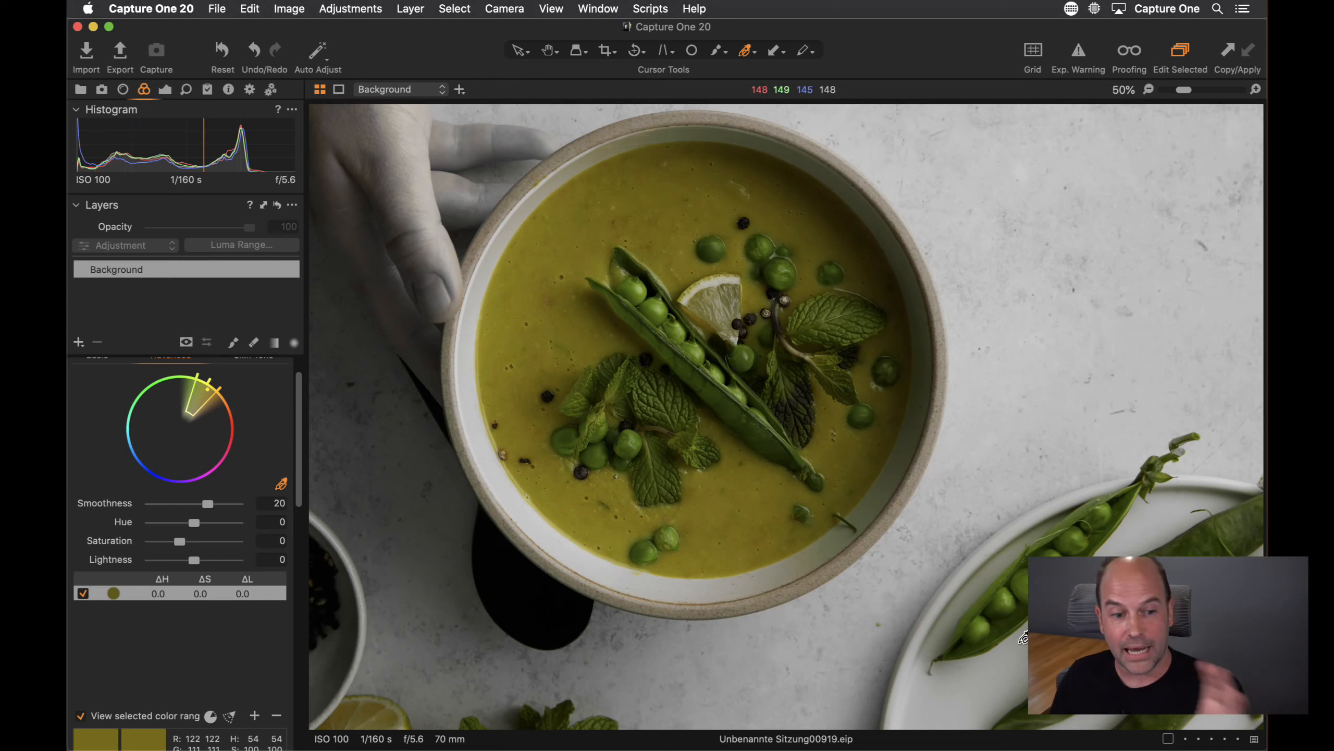
# Reset the Color Editor adjustments
pyautogui.scroll(2, 295, 368)
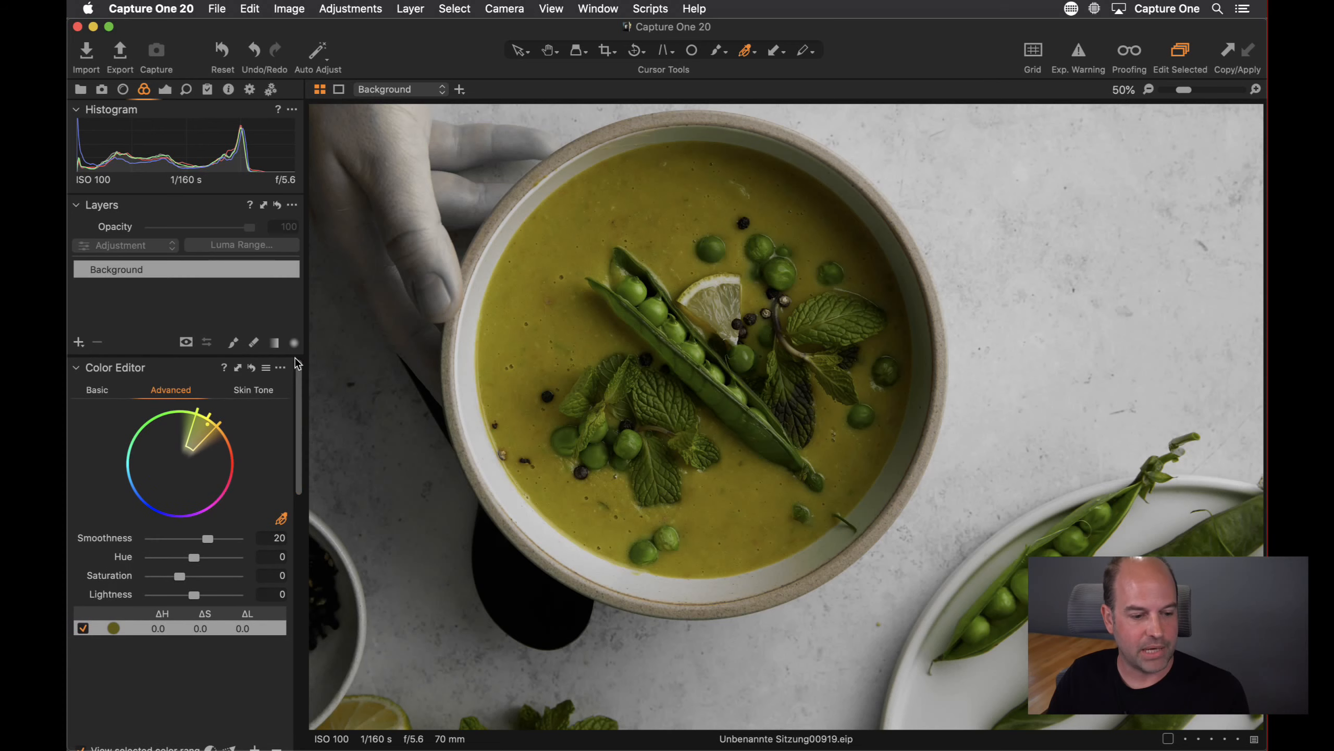
pyautogui.click(252, 368)
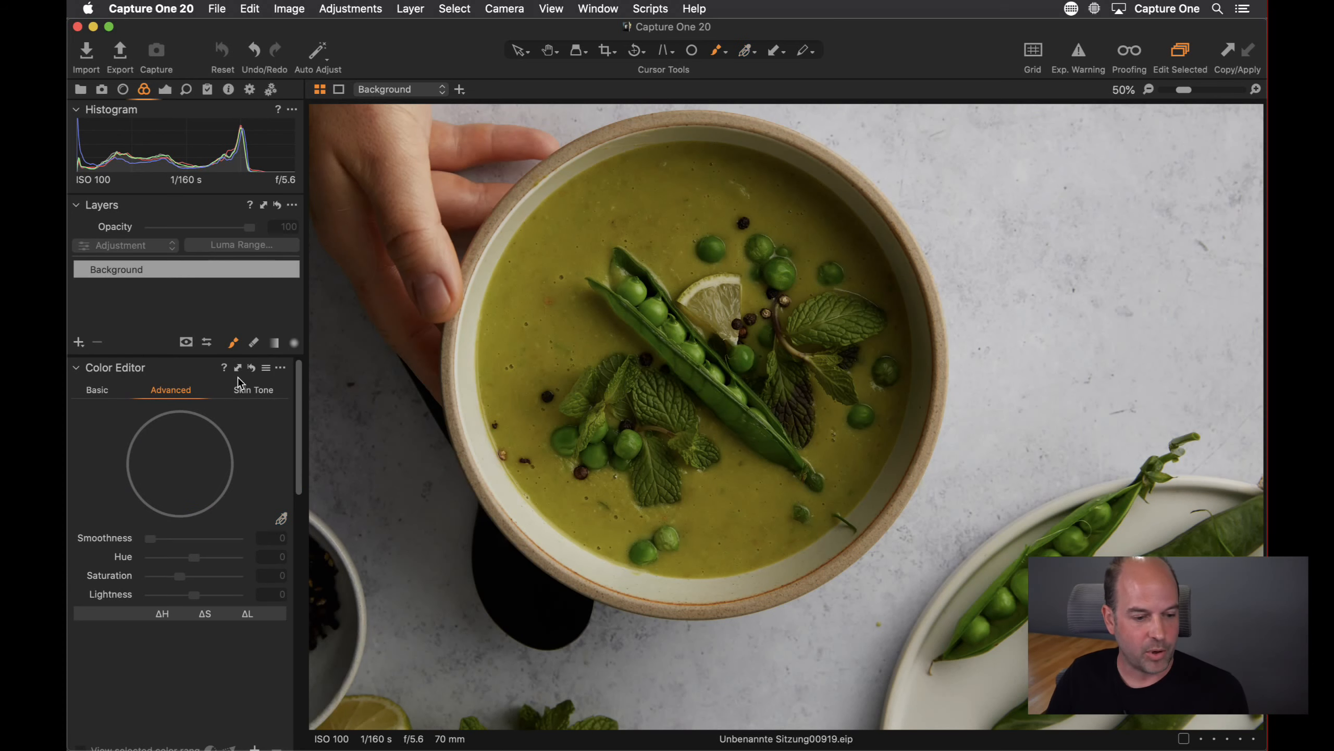
# Set the brush hardness to 68, size to 978 and flow to 100
pyautogui.rightClick(694, 314)
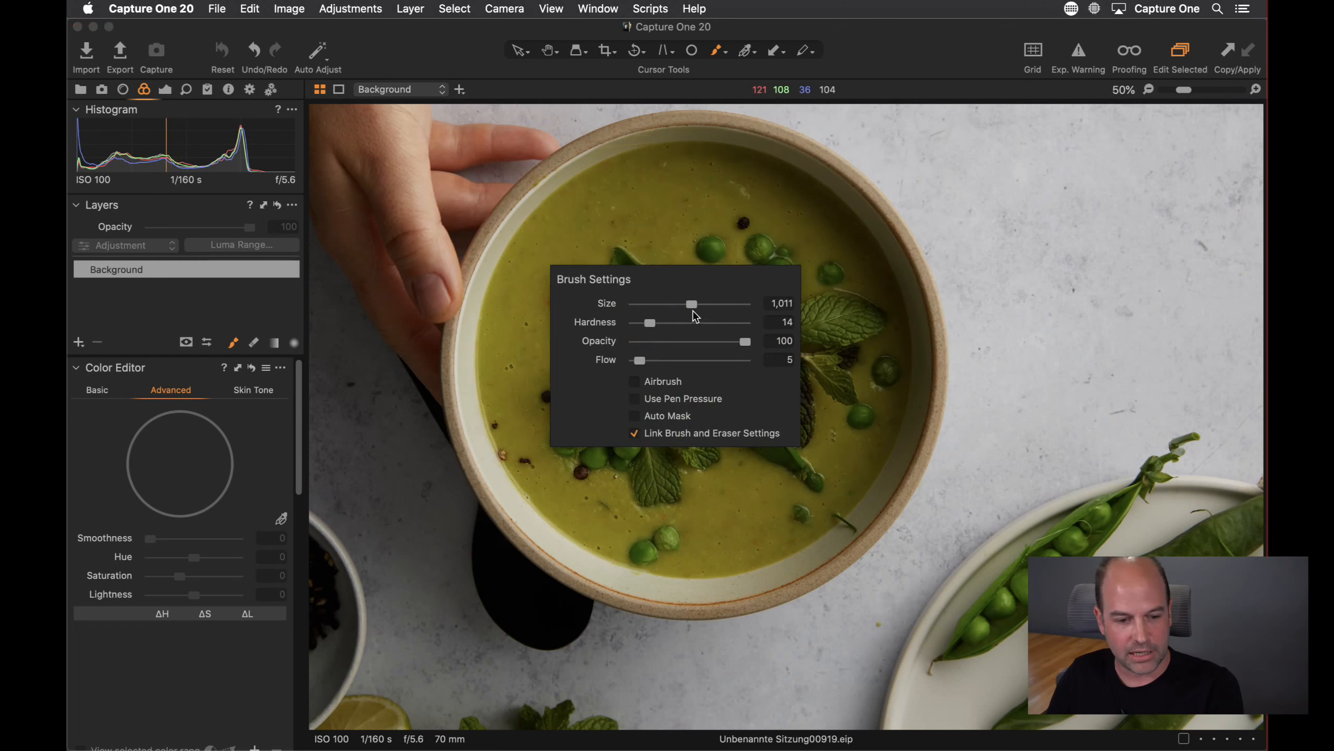
pyautogui.moveTo(650, 322); pyautogui.dragTo(710, 321)
pyautogui.moveTo(691, 304); pyautogui.dragTo(689, 304)
pyautogui.moveTo(638, 361); pyautogui.dragTo(775, 367)
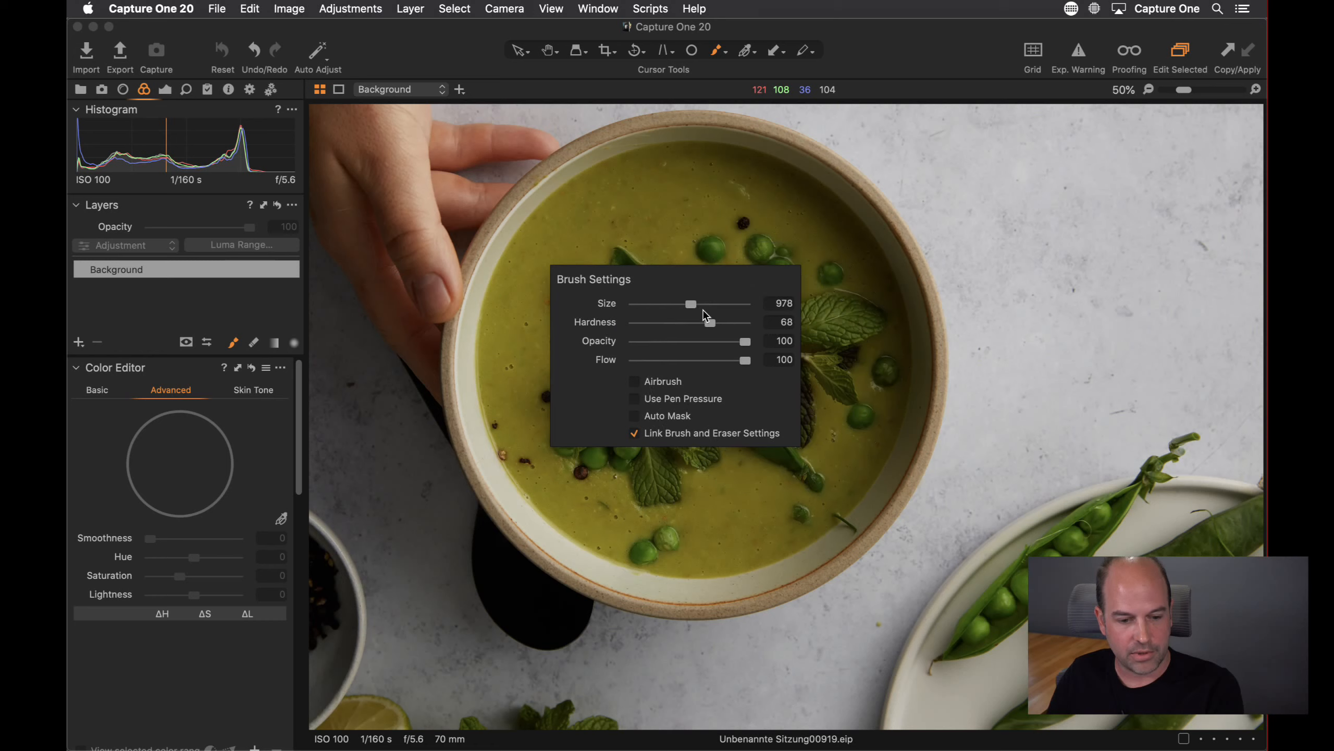
# Paint a mask over the soup on a new layer
pyautogui.moveTo(670, 230)
pyautogui.mouseDown()
pyautogui.moveTo(617, 239)
pyautogui.moveTo(639, 290)
pyautogui.moveTo(630, 252)
pyautogui.moveTo(647, 247)
pyautogui.moveTo(619, 273)
pyautogui.moveTo(612, 316)
pyautogui.mouseUp()
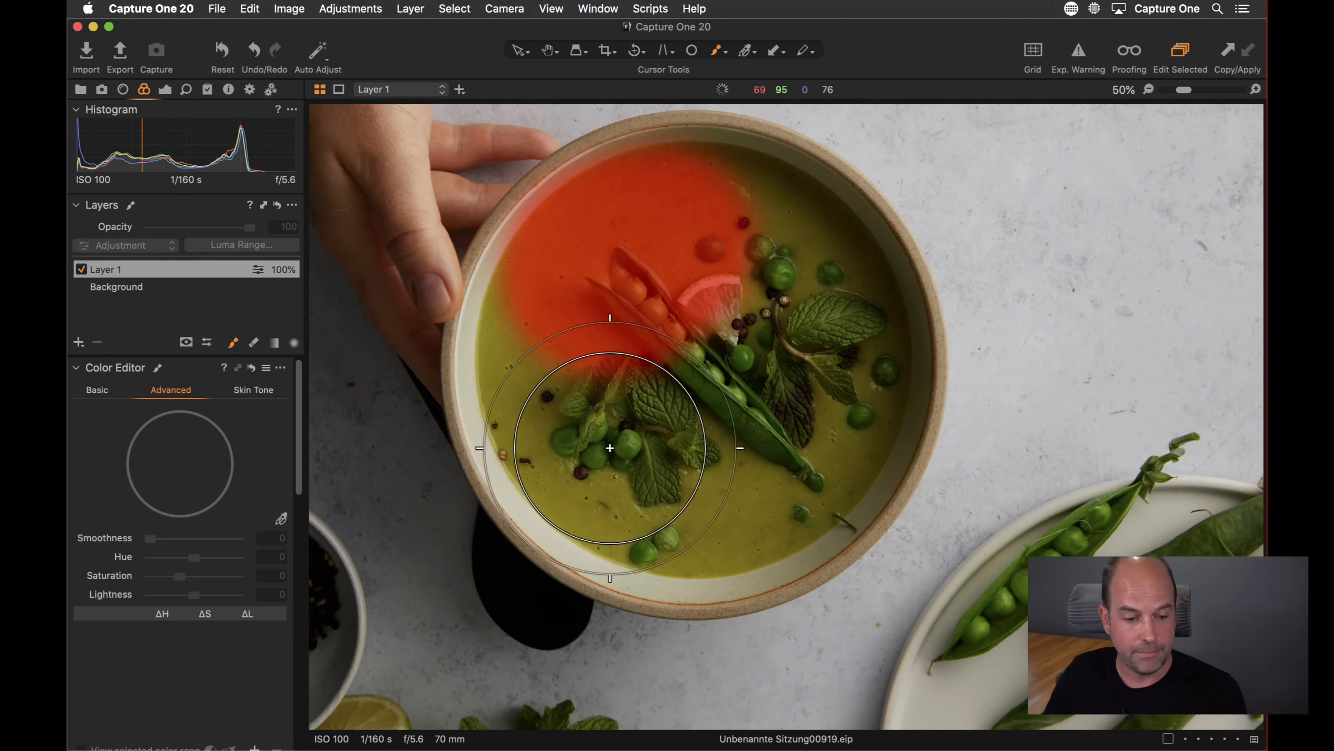
pyautogui.moveTo(610, 448)
pyautogui.mouseDown()
pyautogui.moveTo(781, 418)
pyautogui.moveTo(679, 239)
pyautogui.moveTo(745, 313)
pyautogui.moveTo(644, 290)
pyautogui.moveTo(566, 388)
pyautogui.moveTo(780, 447)
pyautogui.moveTo(605, 312)
pyautogui.moveTo(710, 268)
pyautogui.moveTo(673, 318)
pyautogui.mouseUp()
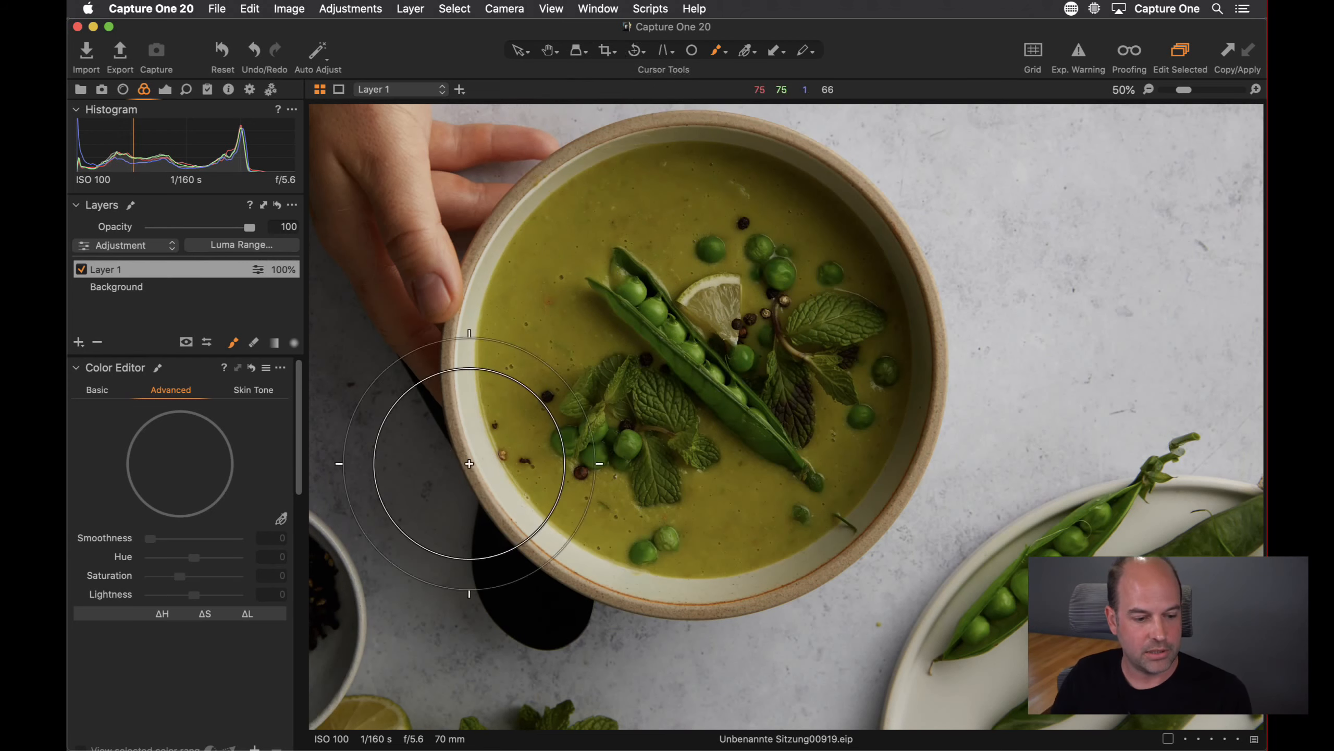
# Rename the new layer as Soup
pyautogui.doubleClick(111, 270)
pyautogui.write('Soup')
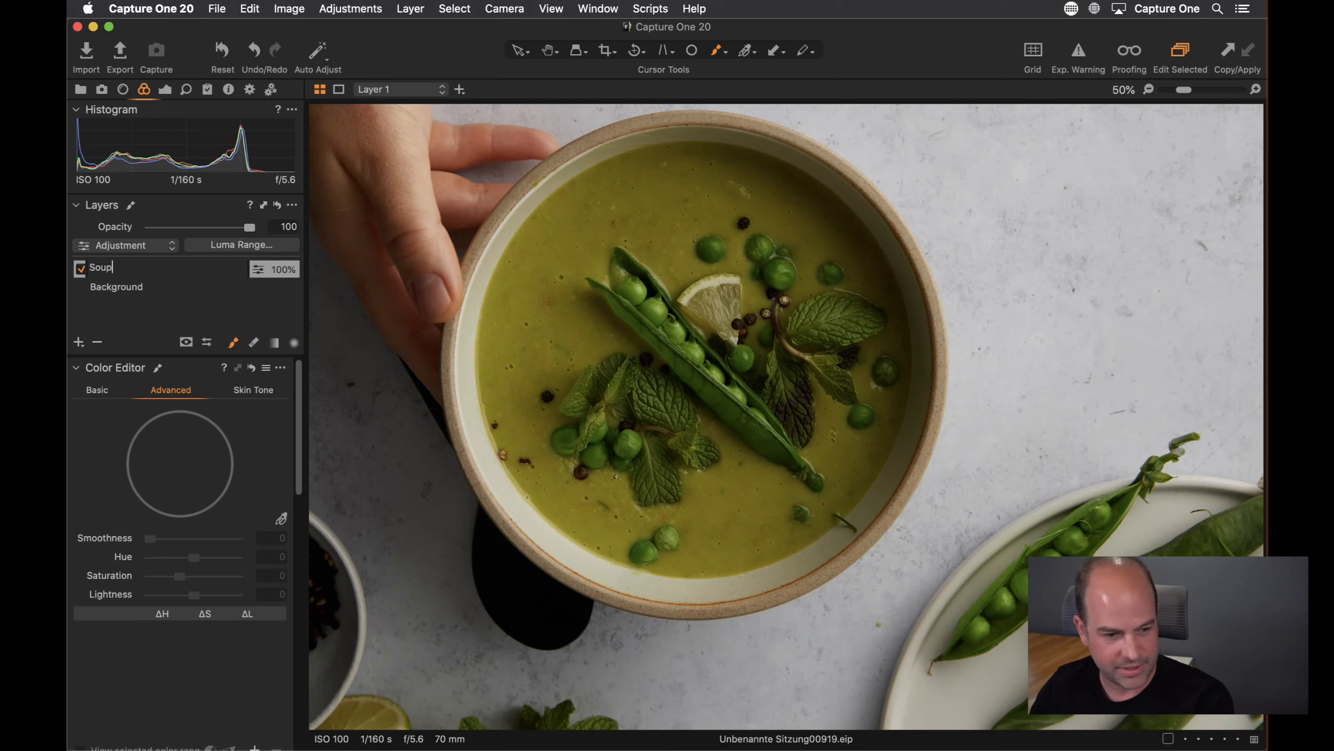
pyautogui.press('Return')
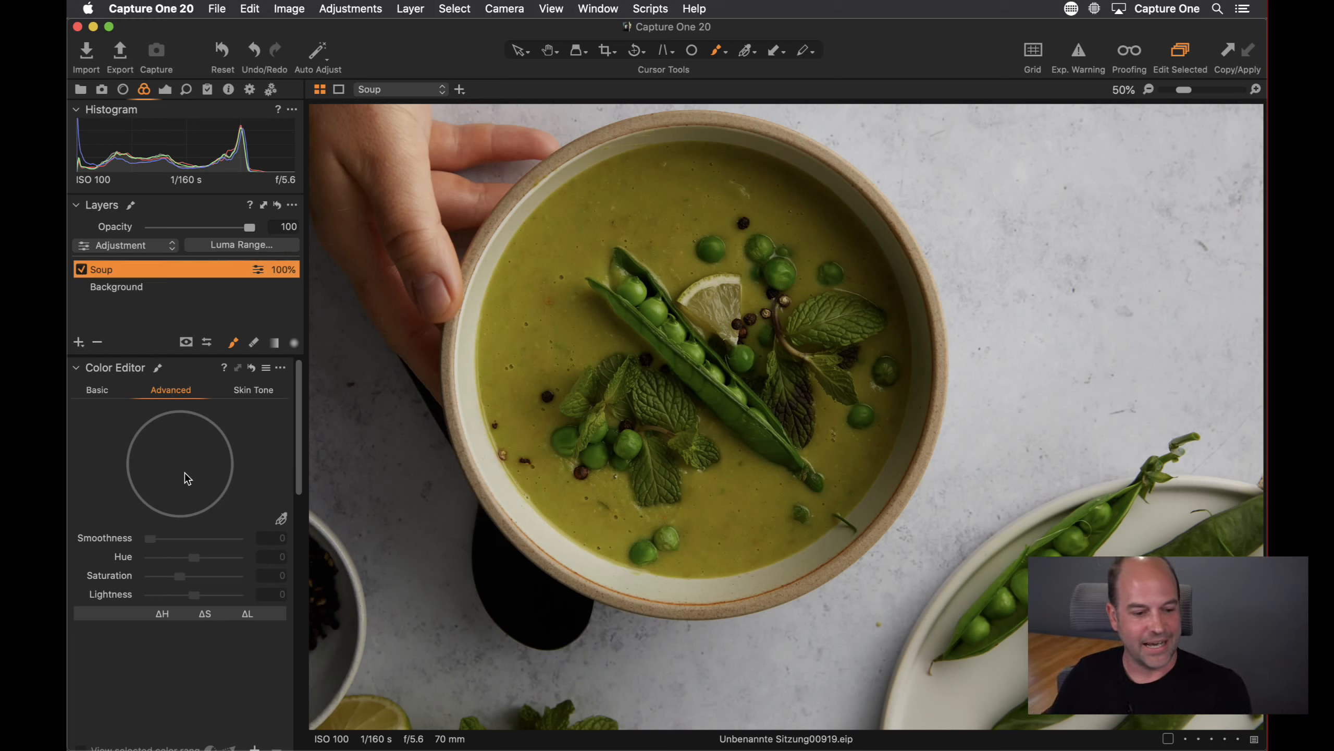
# Pick the soup's colour as a range on the Soup layer and toggle the mask display to check it
pyautogui.click(578, 322)
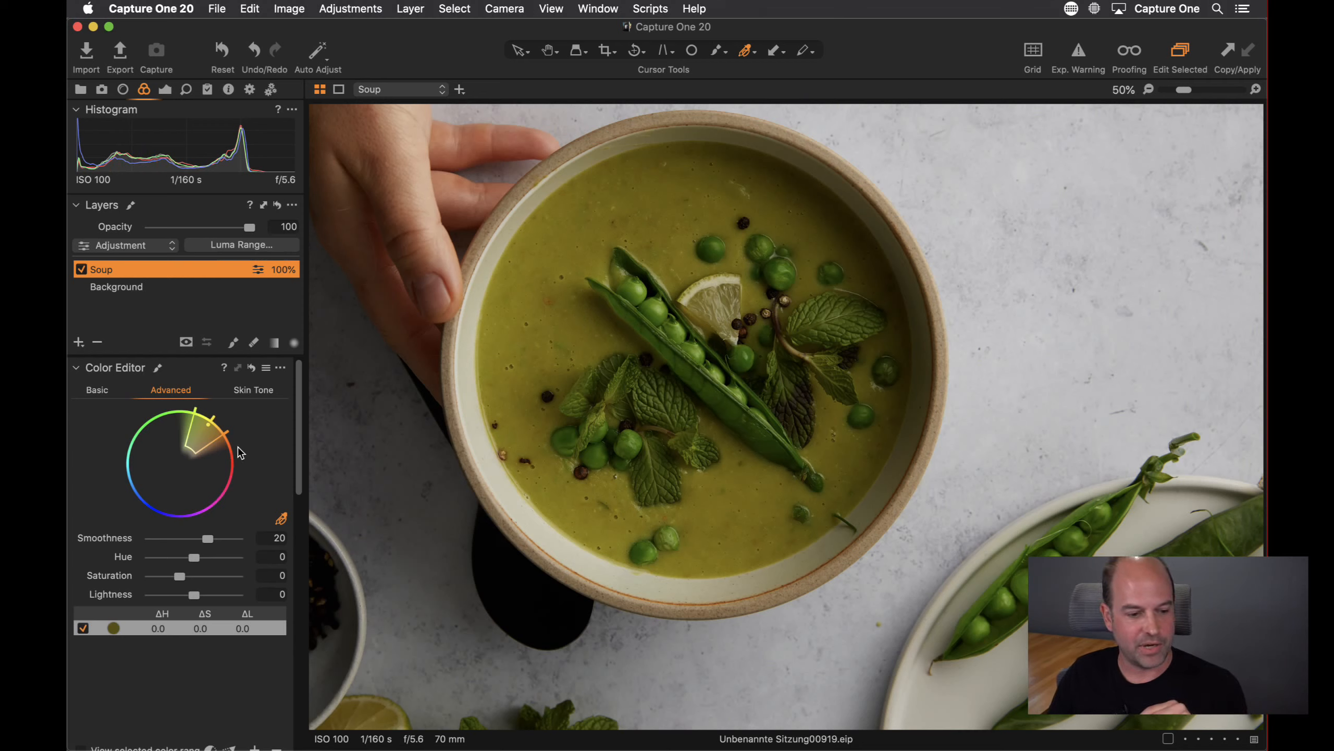
pyautogui.scroll(-3, 295, 442)
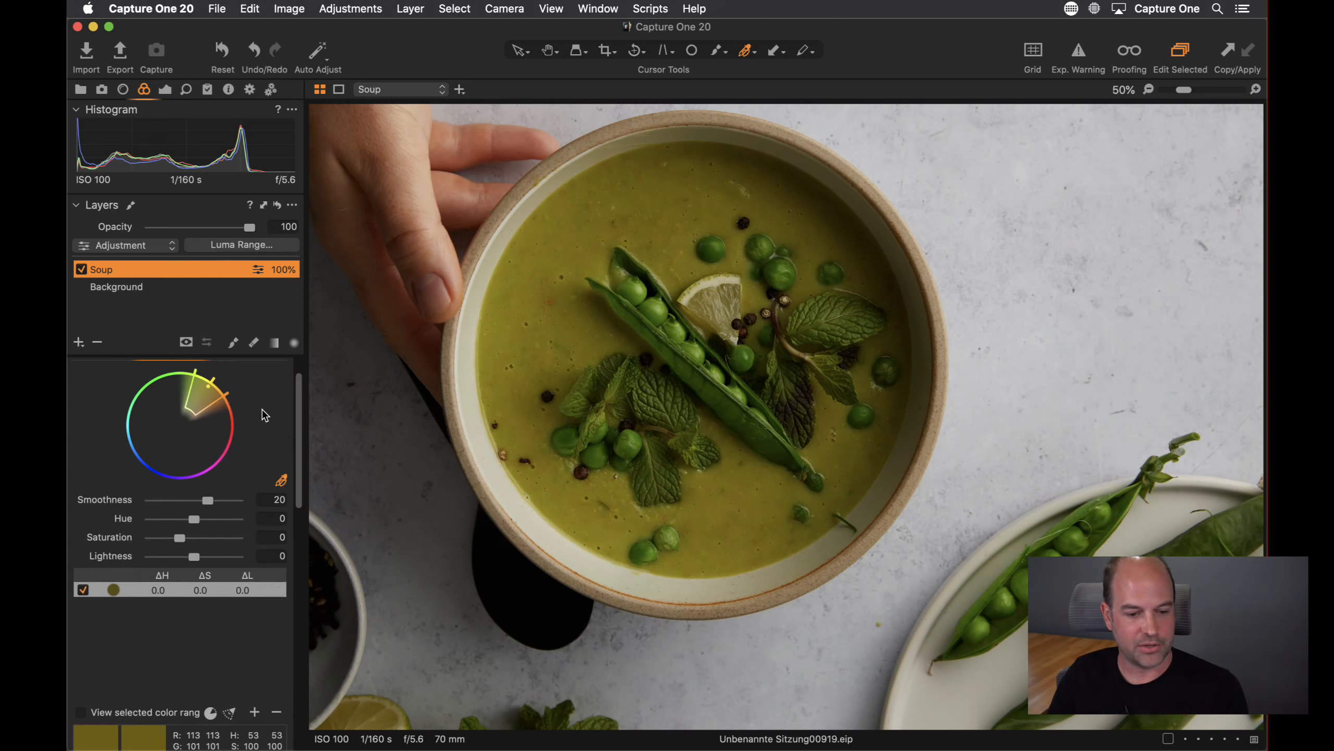
pyautogui.press('m')
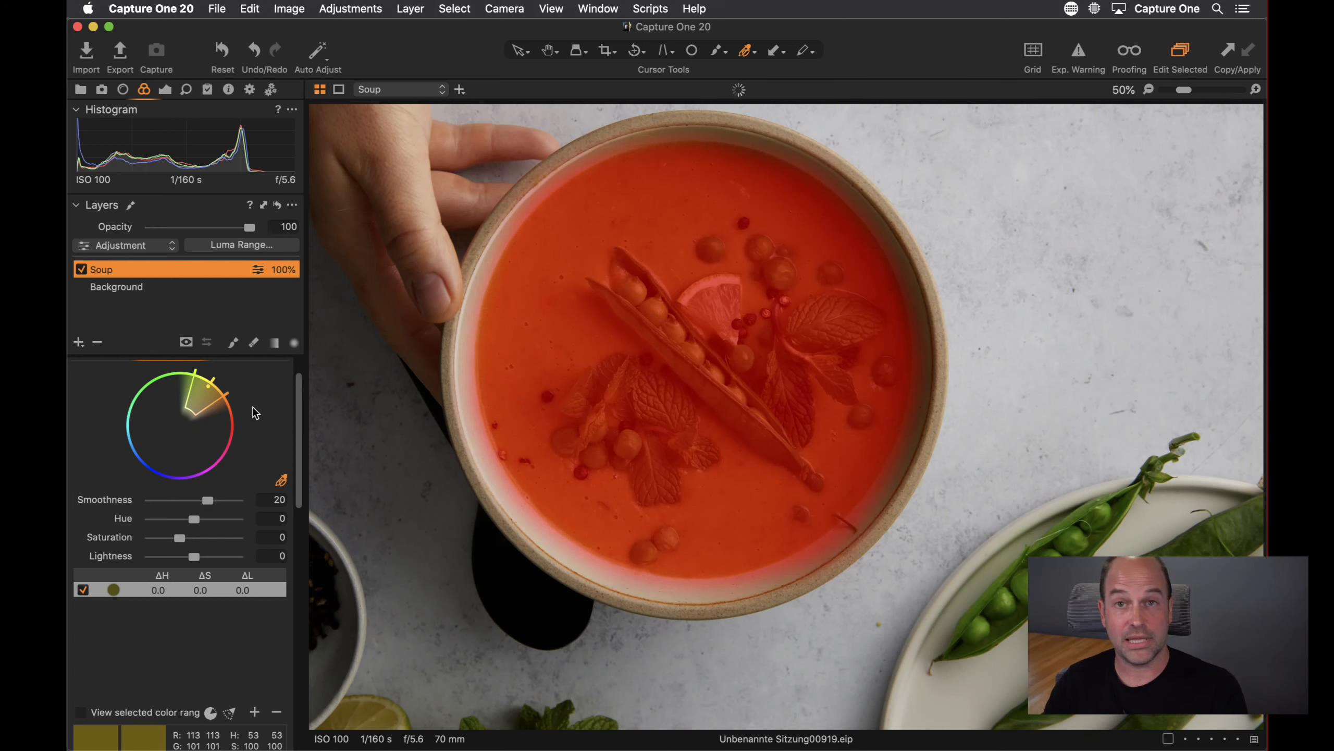
pyautogui.press('m')
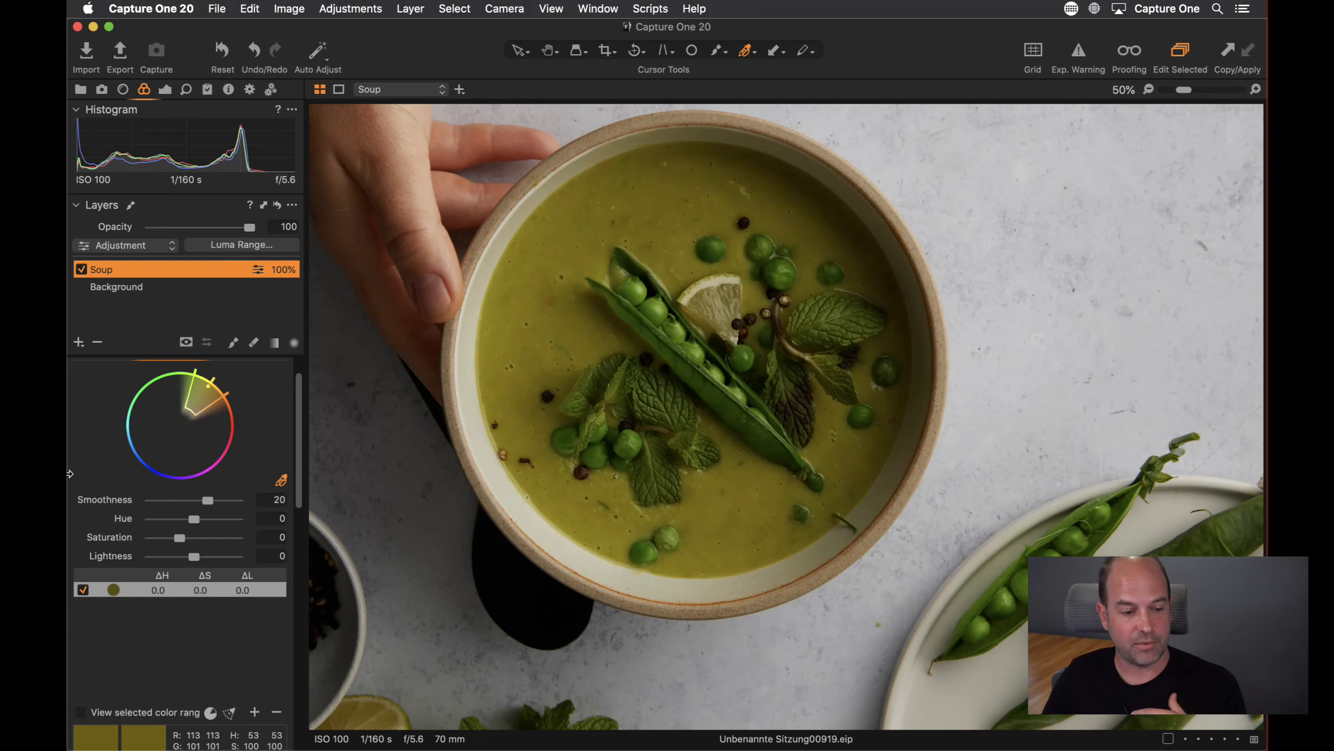
# Adjust the soup range to Hue -5.5, Saturation 0.7 and Lightness 10.4
pyautogui.moveTo(194, 557)
pyautogui.mouseDown()
pyautogui.moveTo(148, 557)
pyautogui.moveTo(252, 558)
pyautogui.moveTo(164, 542)
pyautogui.moveTo(186, 542)
pyautogui.mouseUp()
pyautogui.doubleClick(202, 555)
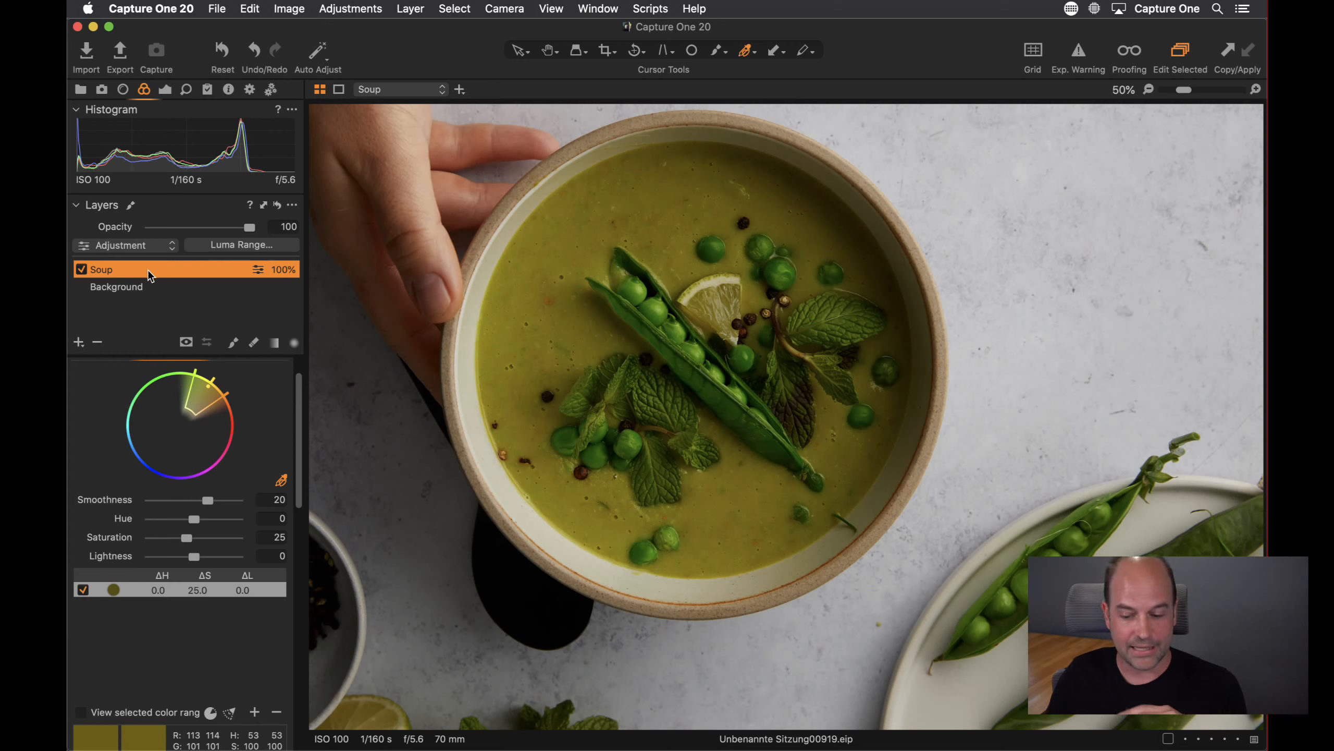
pyautogui.press('m')
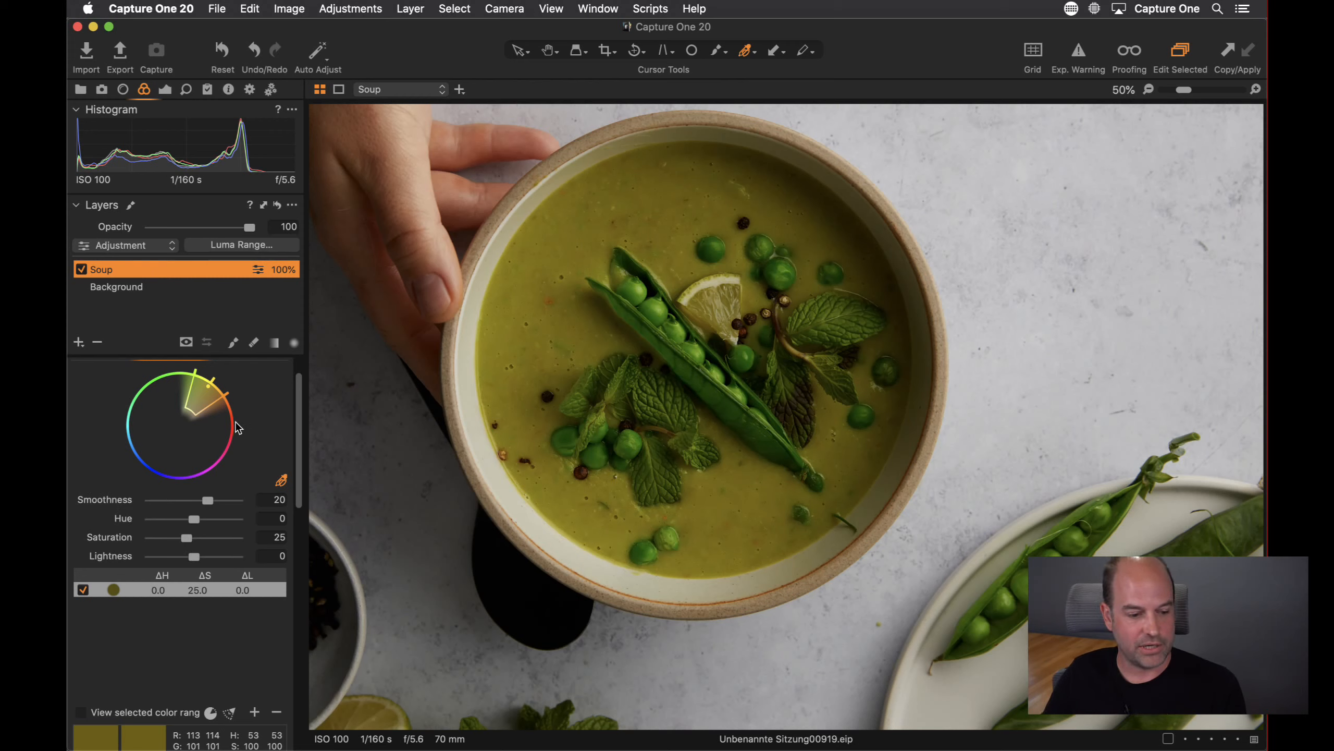
pyautogui.moveTo(183, 559); pyautogui.dragTo(186, 520)
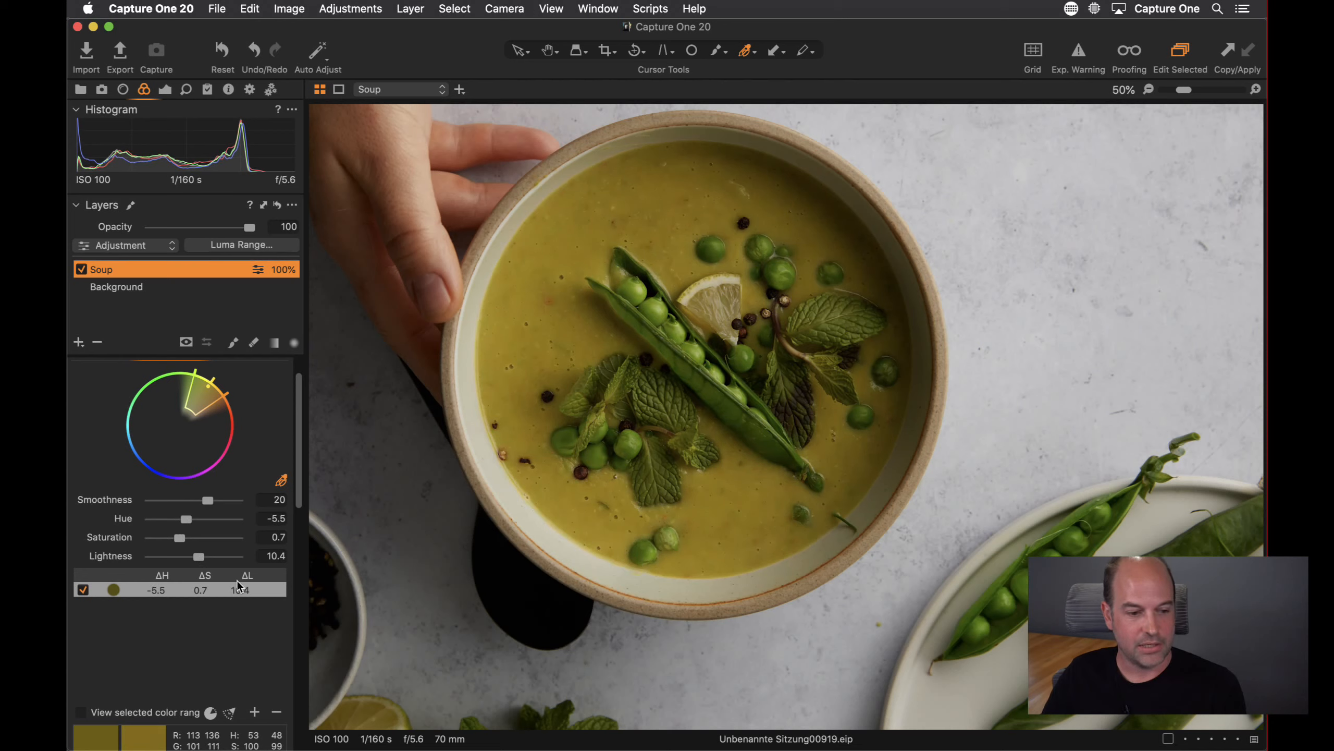
# Enable Black & White and select the Background layer
pyautogui.scroll(2, 207, 490)
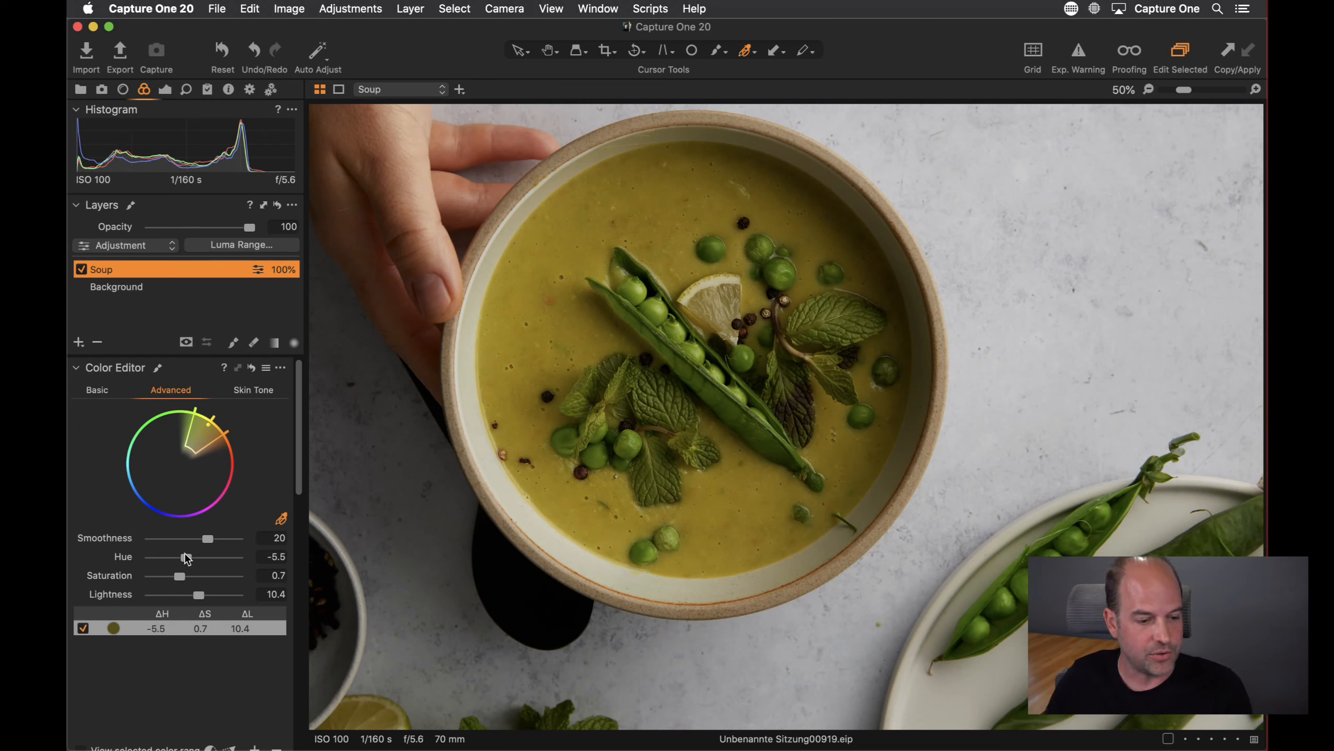
pyautogui.scroll(-10, 197, 603)
pyautogui.scroll(3, 159, 424)
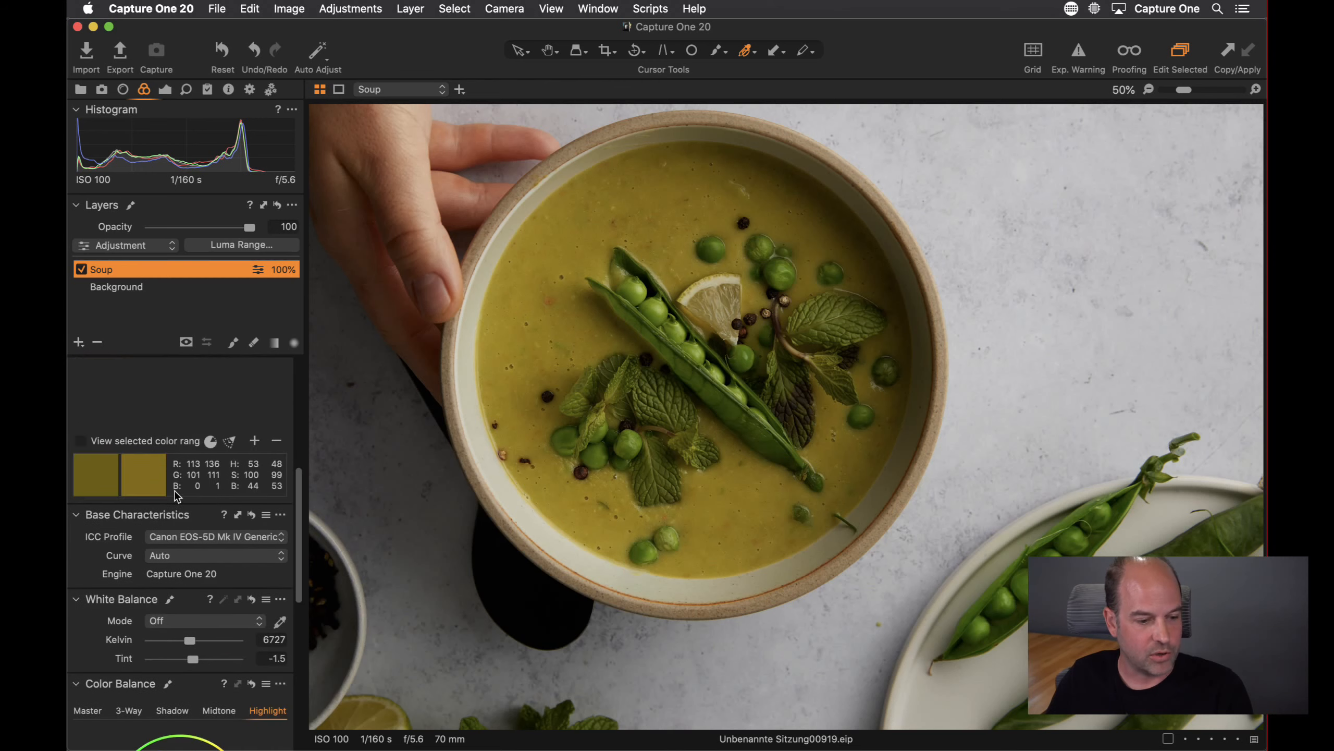
pyautogui.scroll(-3, 175, 491)
pyautogui.scroll(-5, 174, 490)
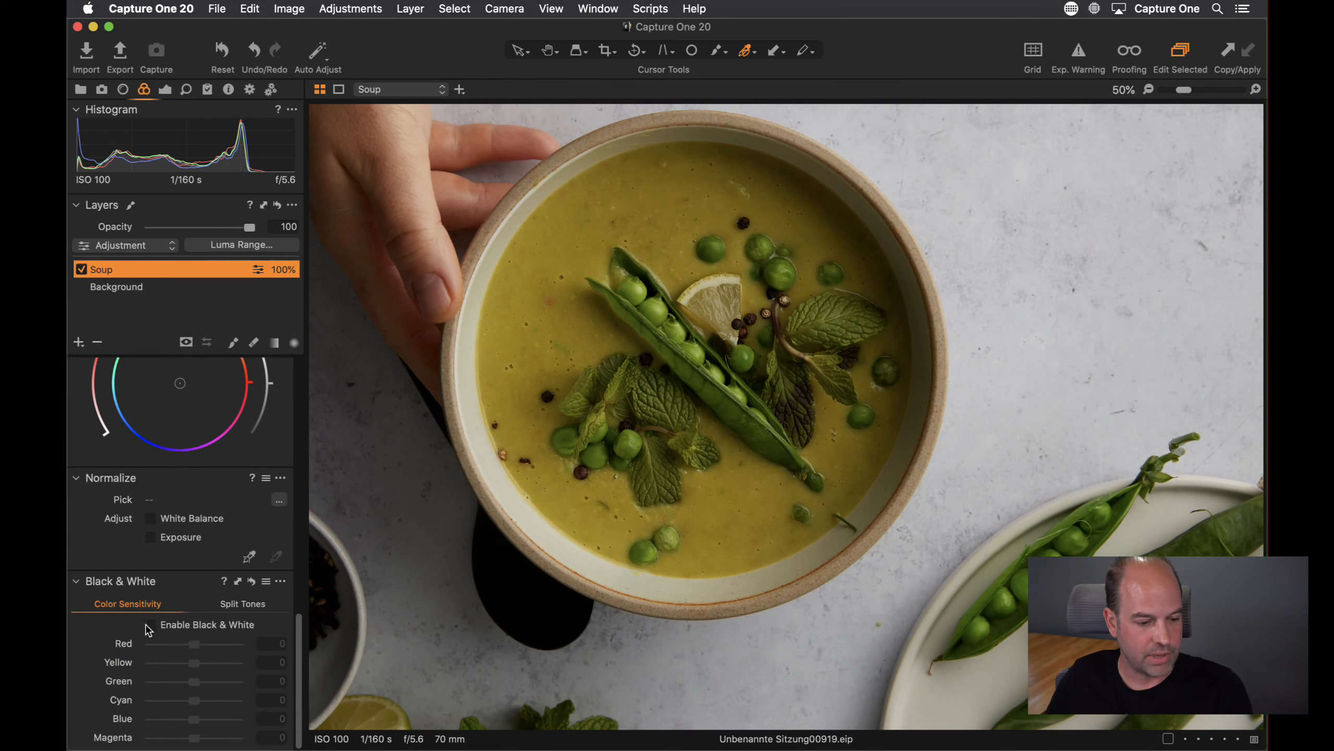
pyautogui.click(147, 624)
pyautogui.scroll(10, 158, 513)
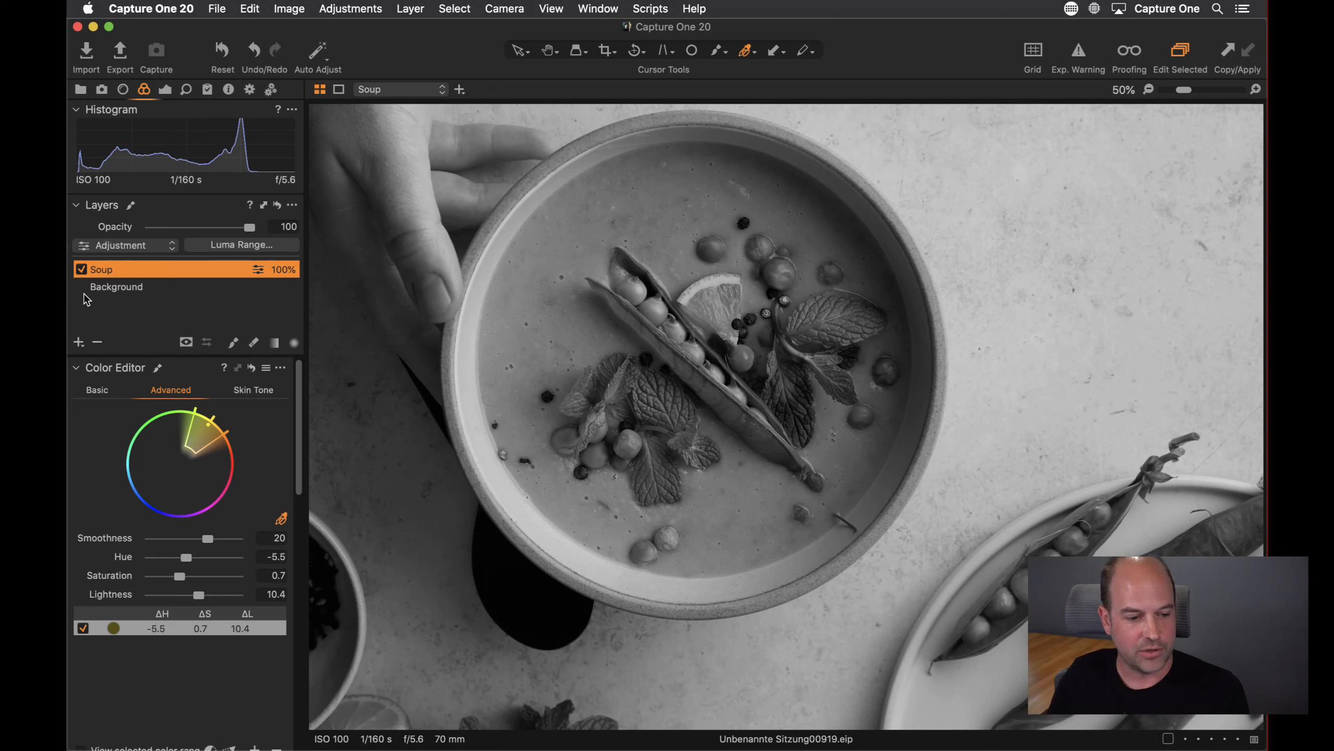
pyautogui.click(126, 289)
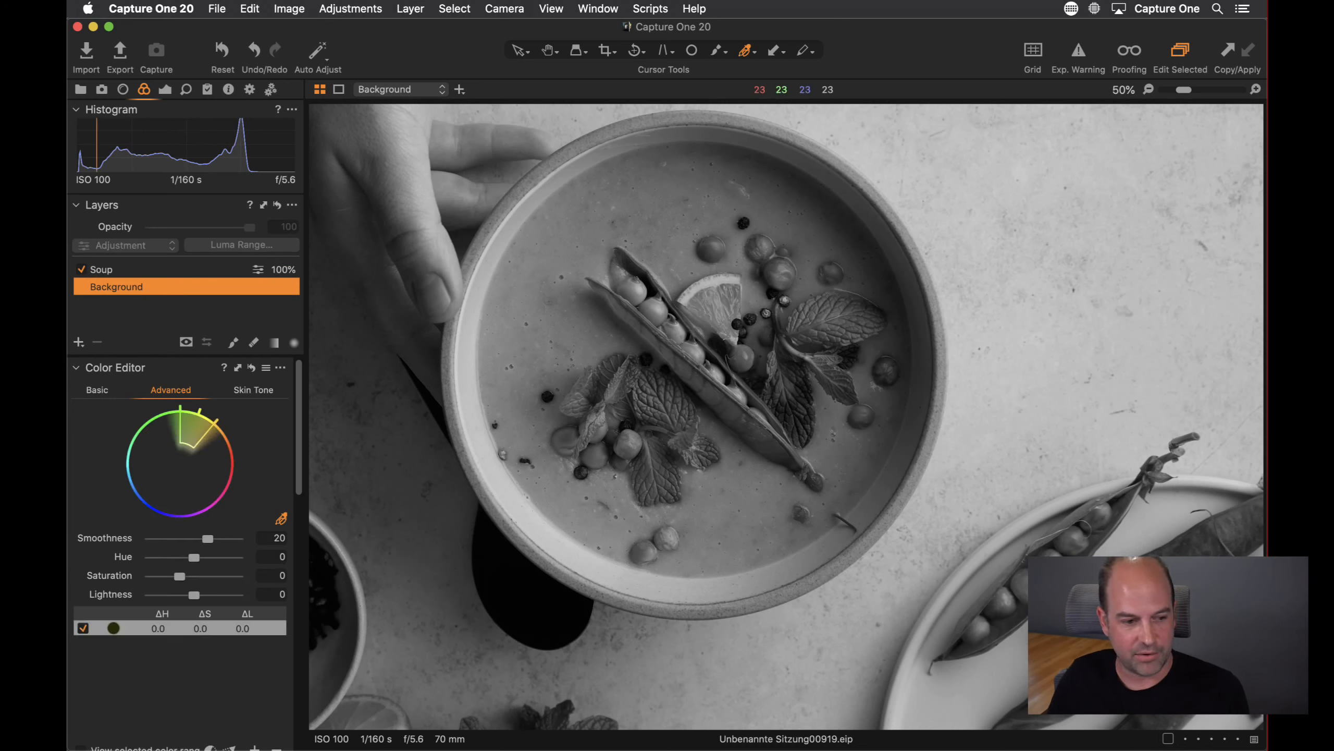
# Set the Background layer's colour range Lightness to -11.4
pyautogui.moveTo(194, 594)
pyautogui.mouseDown()
pyautogui.moveTo(212, 599)
pyautogui.moveTo(190, 599)
pyautogui.mouseUp()
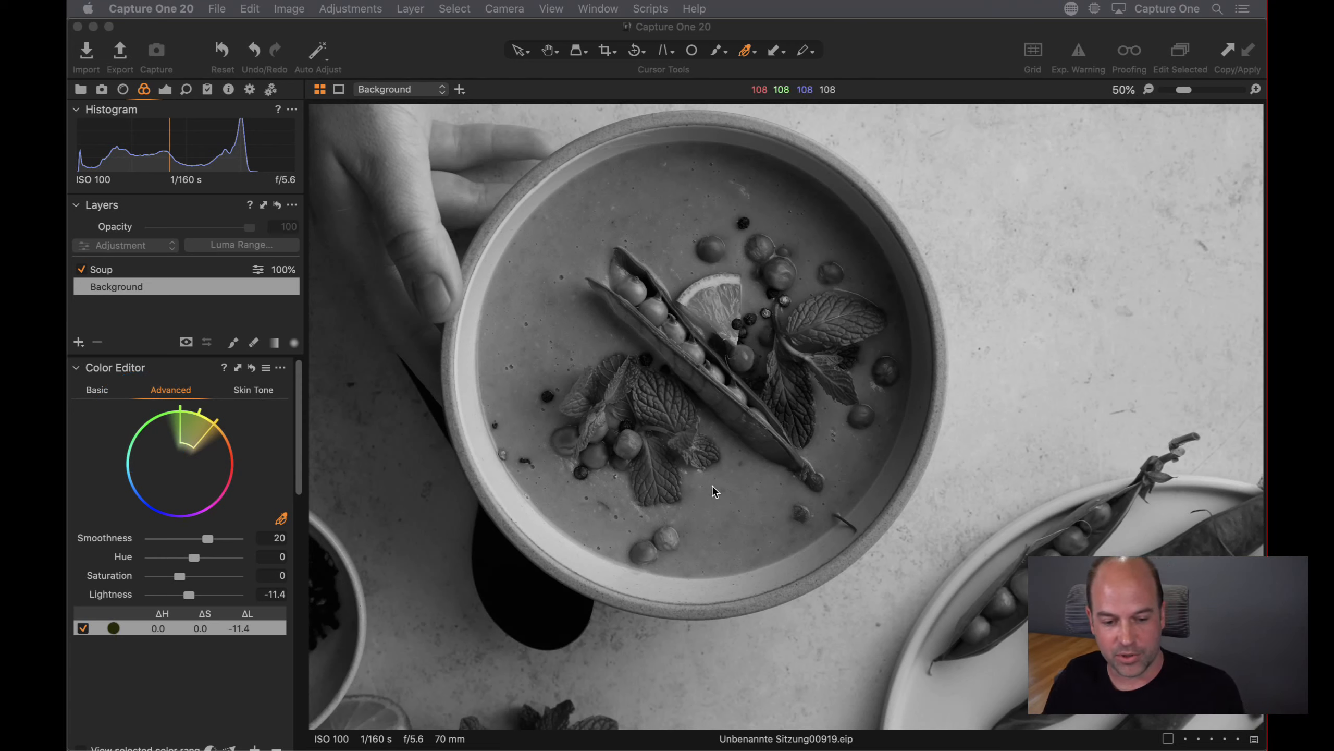
# Disable Black & White on the Background layer
pyautogui.scroll(-6, 91, 605)
pyautogui.scroll(-5, 199, 499)
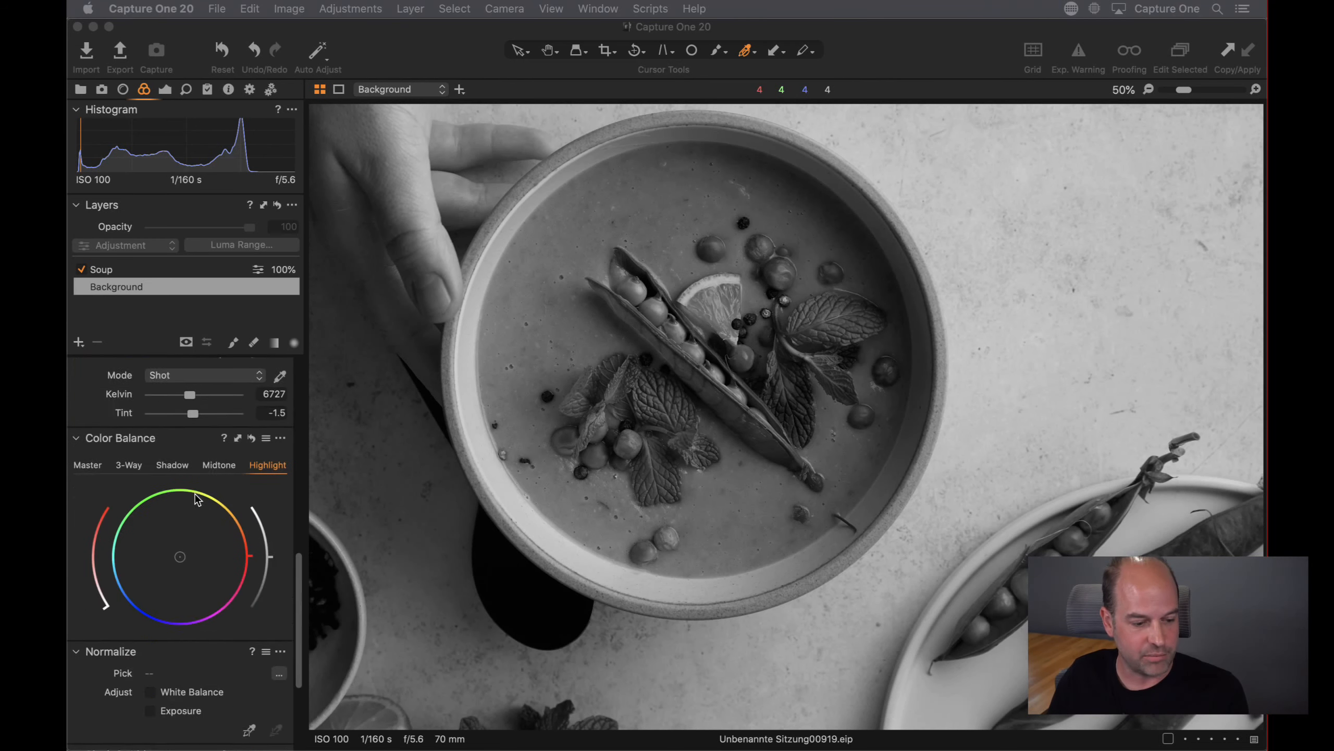
pyautogui.click(152, 679)
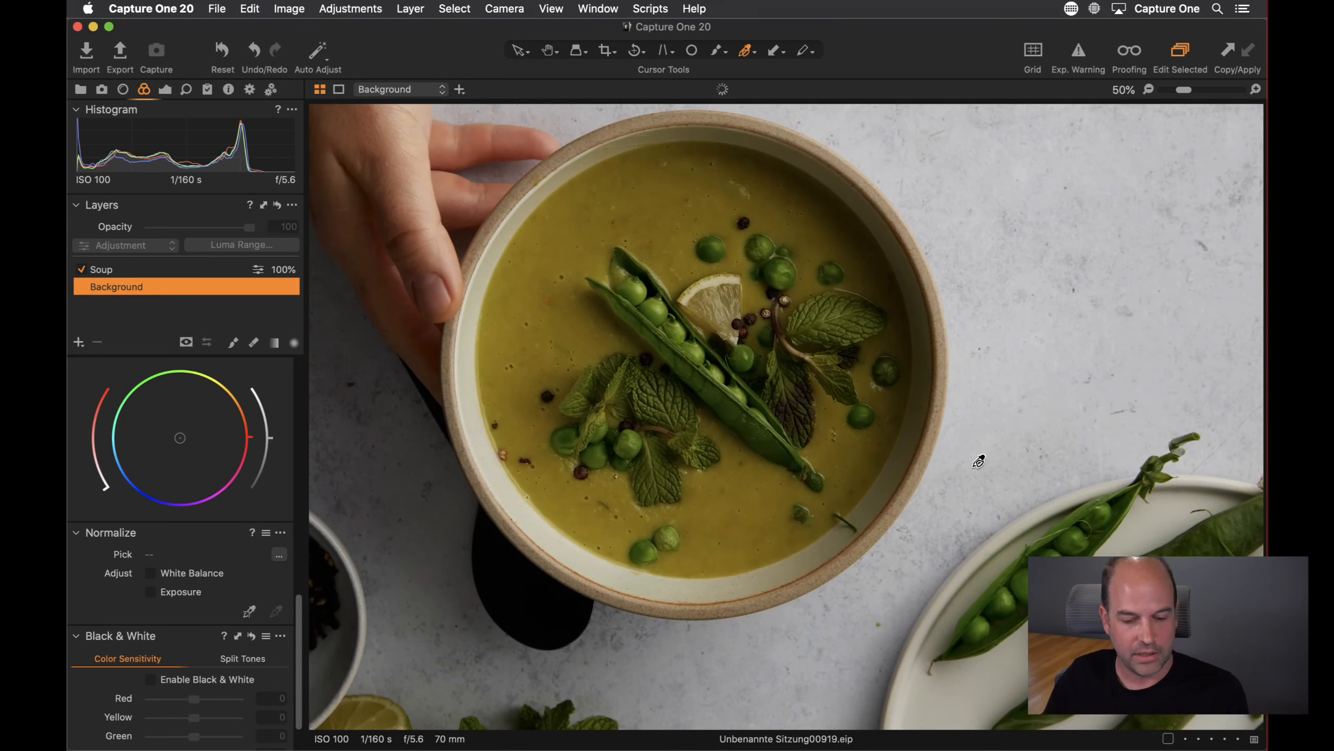
# Open the rice noodle bowl image reisnudelschale-01890 from the browser
pyautogui.press('super+alt+b')
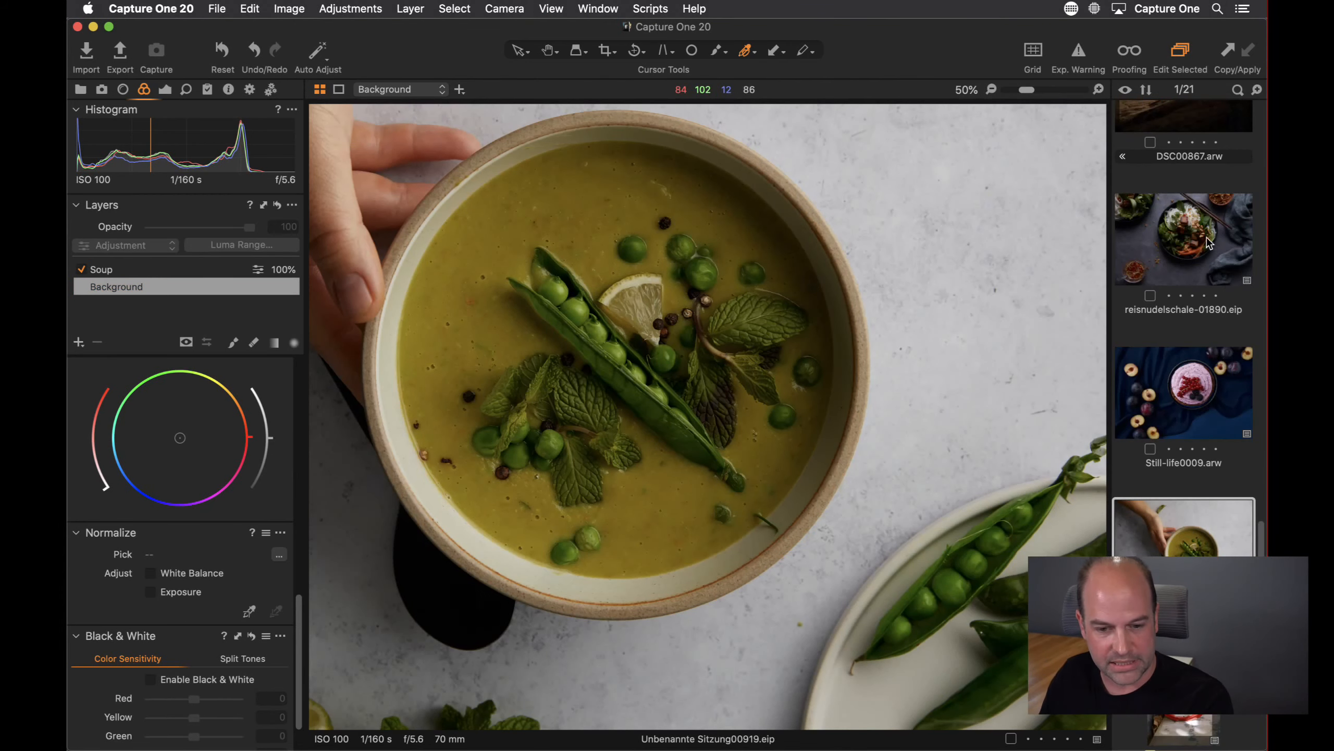
pyautogui.click(1209, 245)
pyautogui.press('super+alt+b')
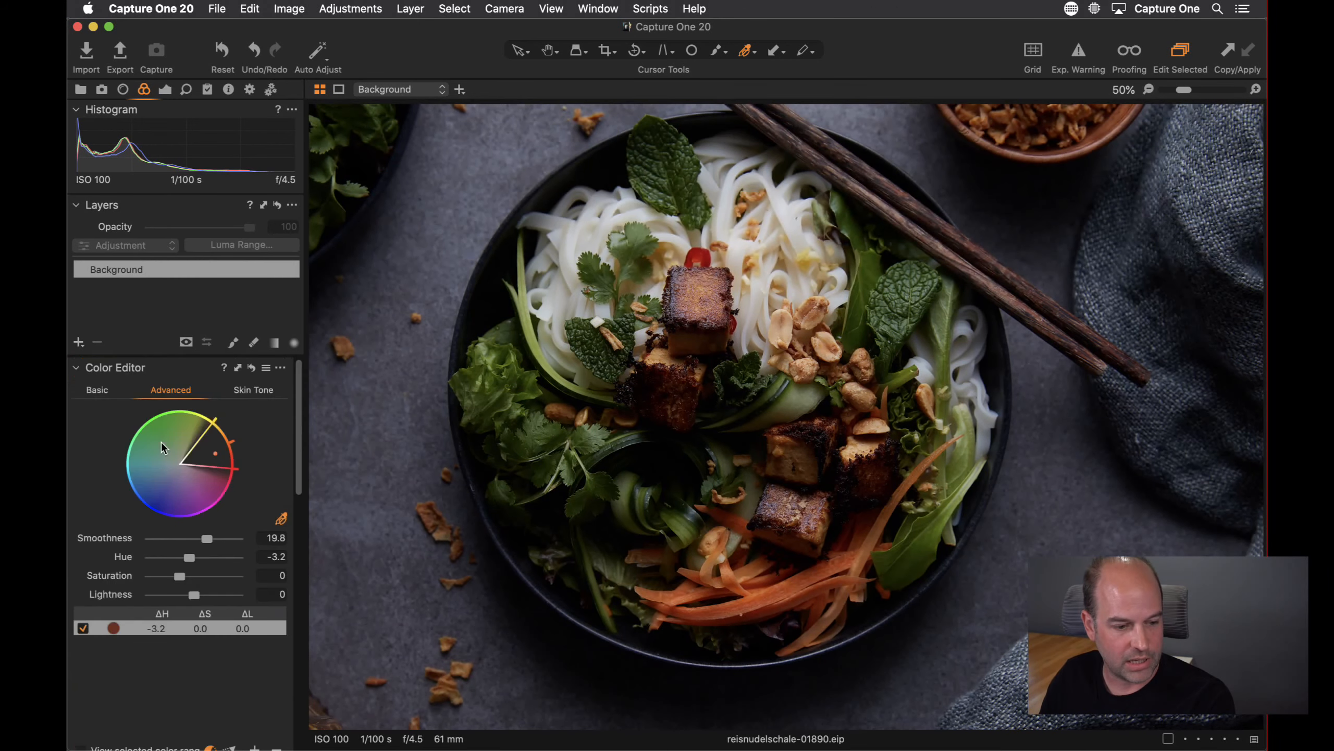
# Reset the Color Editor and pick the carrots' orange as a new colour range
pyautogui.click(252, 369)
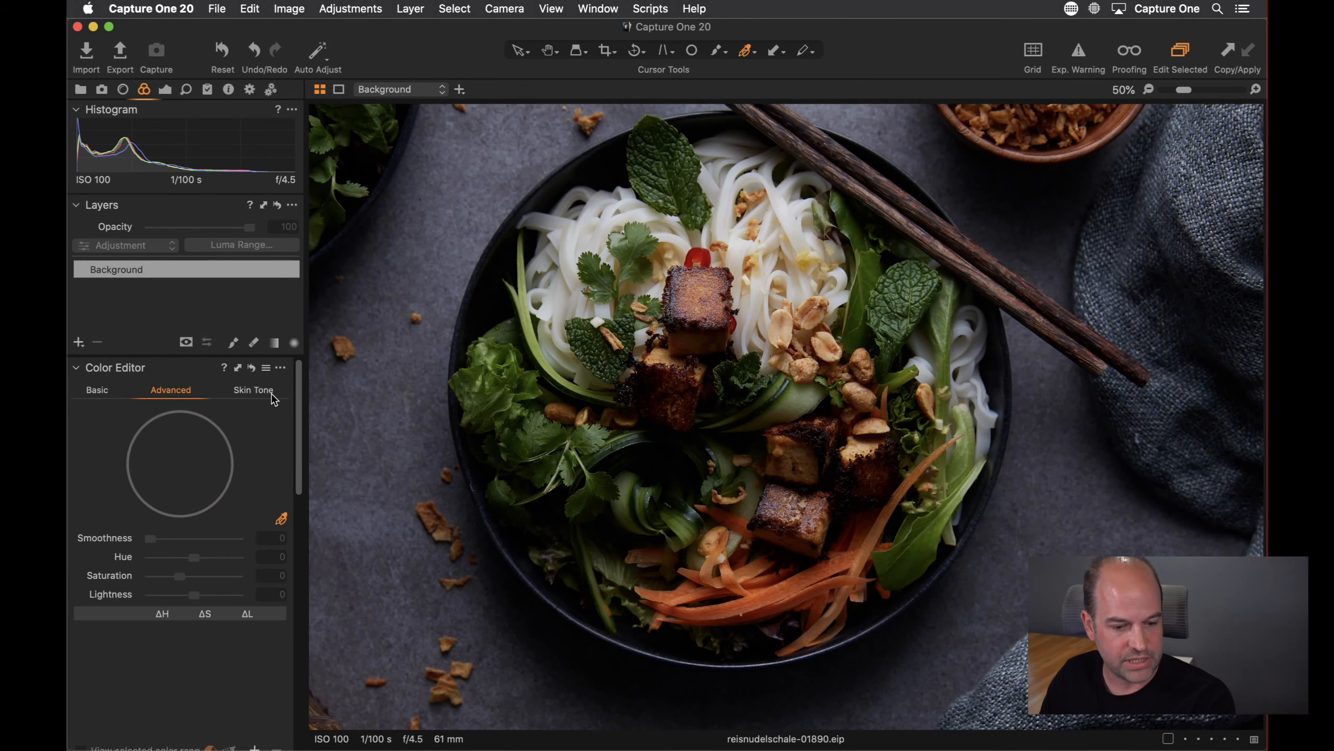
pyautogui.click(807, 576)
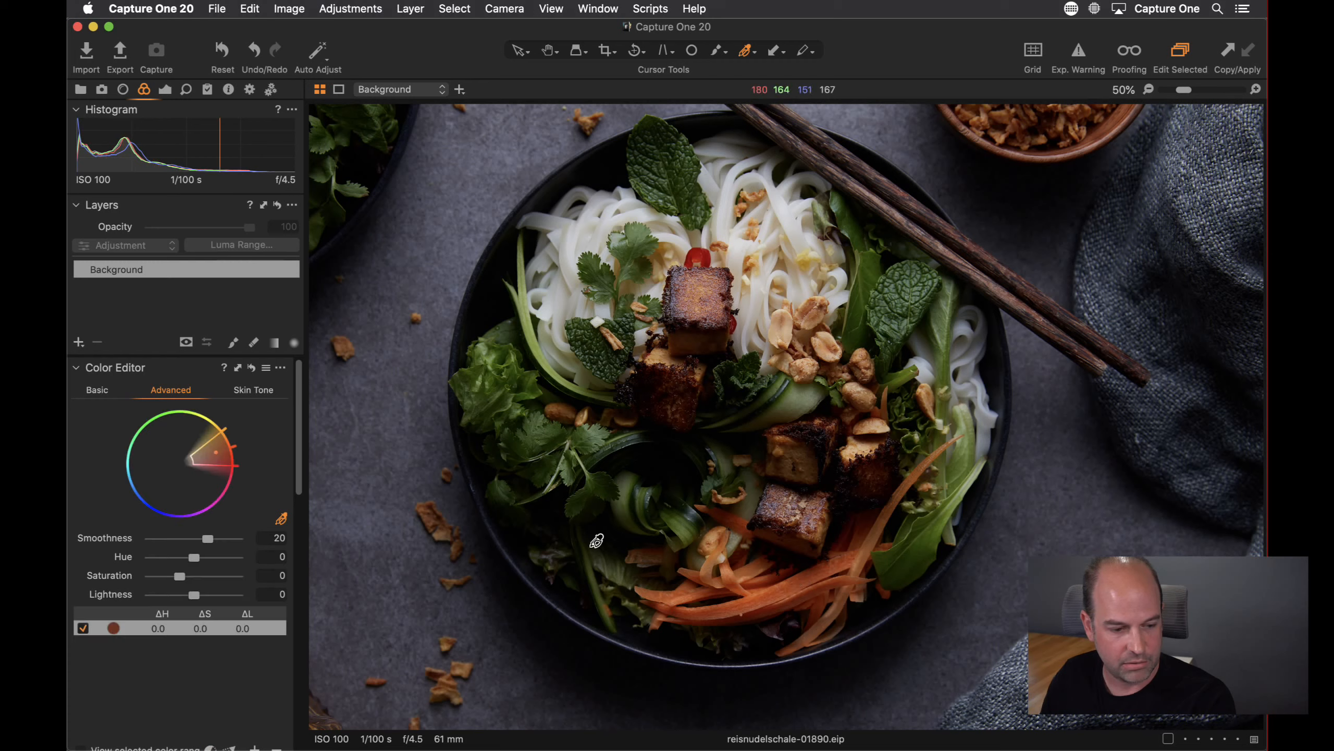
# Widen the picked colour range toward yellow-green while viewing the selected colour range
pyautogui.scroll(-1, 131, 669)
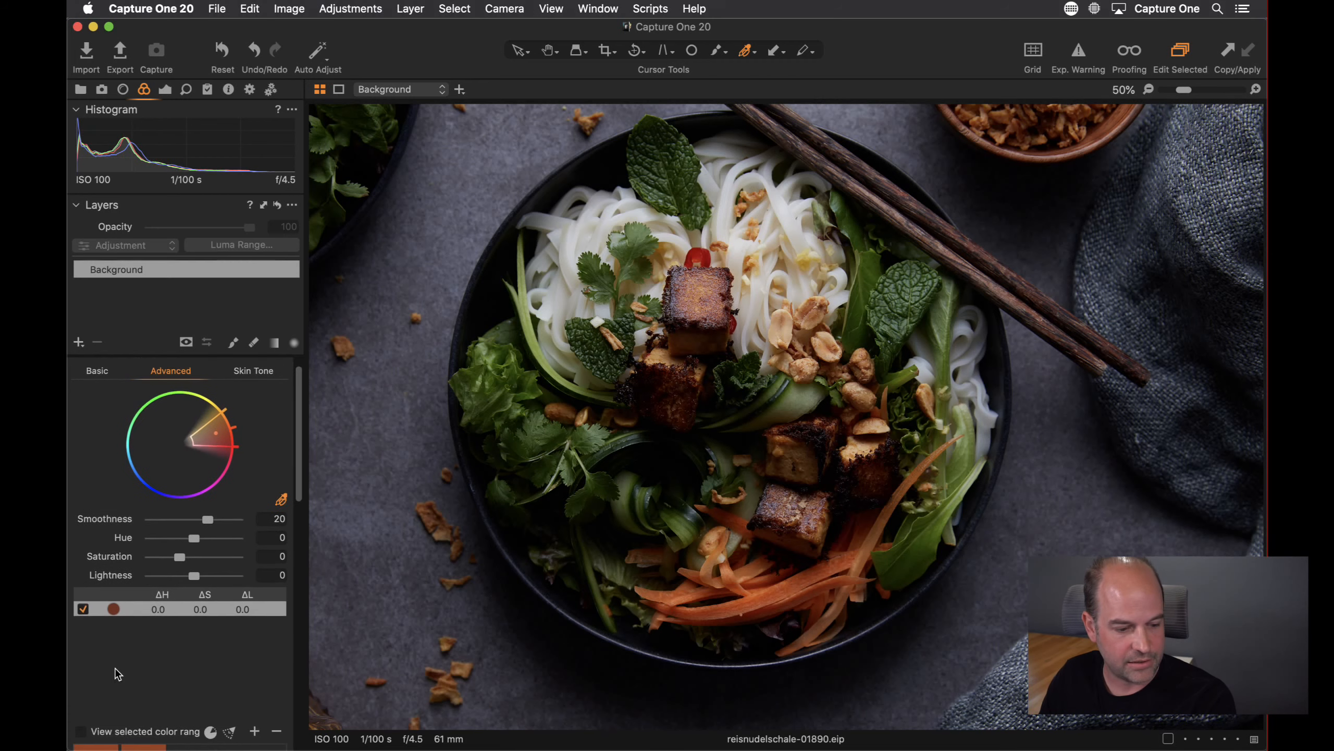
pyautogui.click(90, 732)
pyautogui.scroll(1, 134, 674)
pyautogui.moveTo(222, 432); pyautogui.dragTo(184, 422)
pyautogui.scroll(-1, 114, 694)
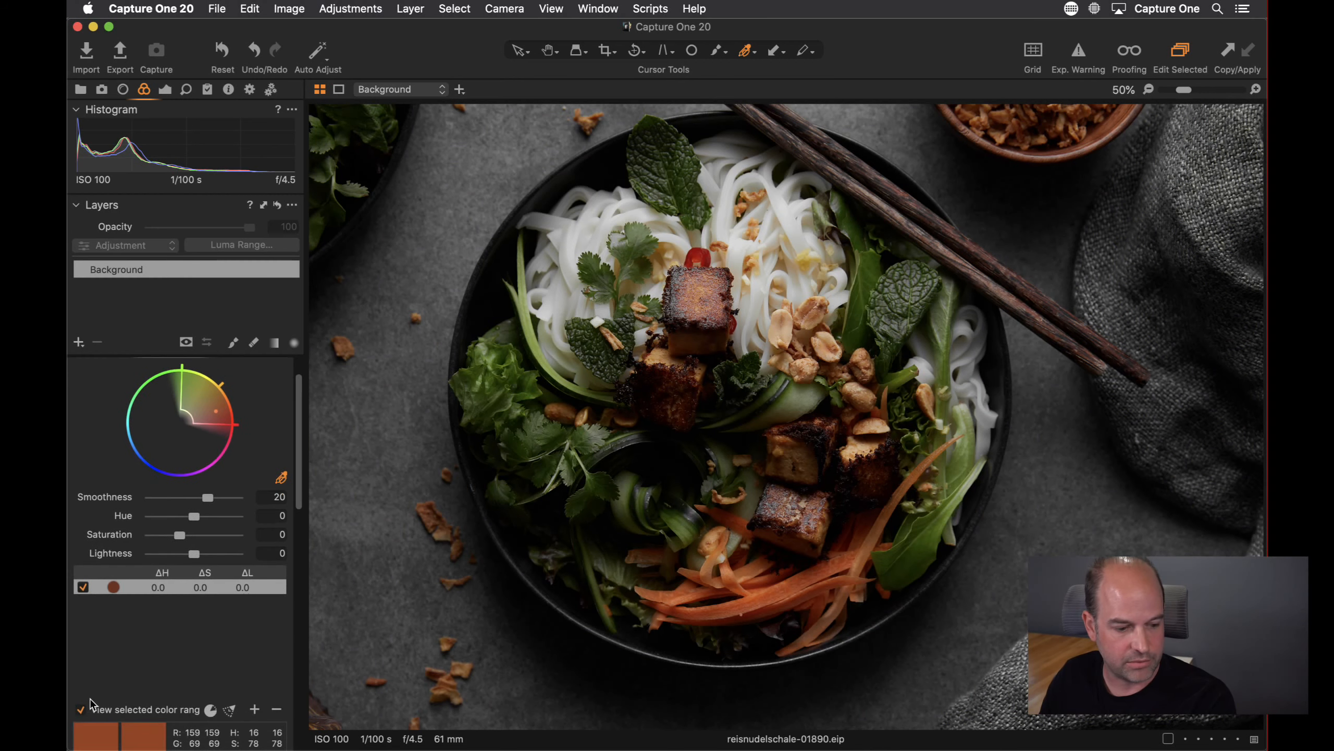
pyautogui.click(81, 710)
# Create a masked layer from the Color Editor selection
pyautogui.scroll(1, 261, 432)
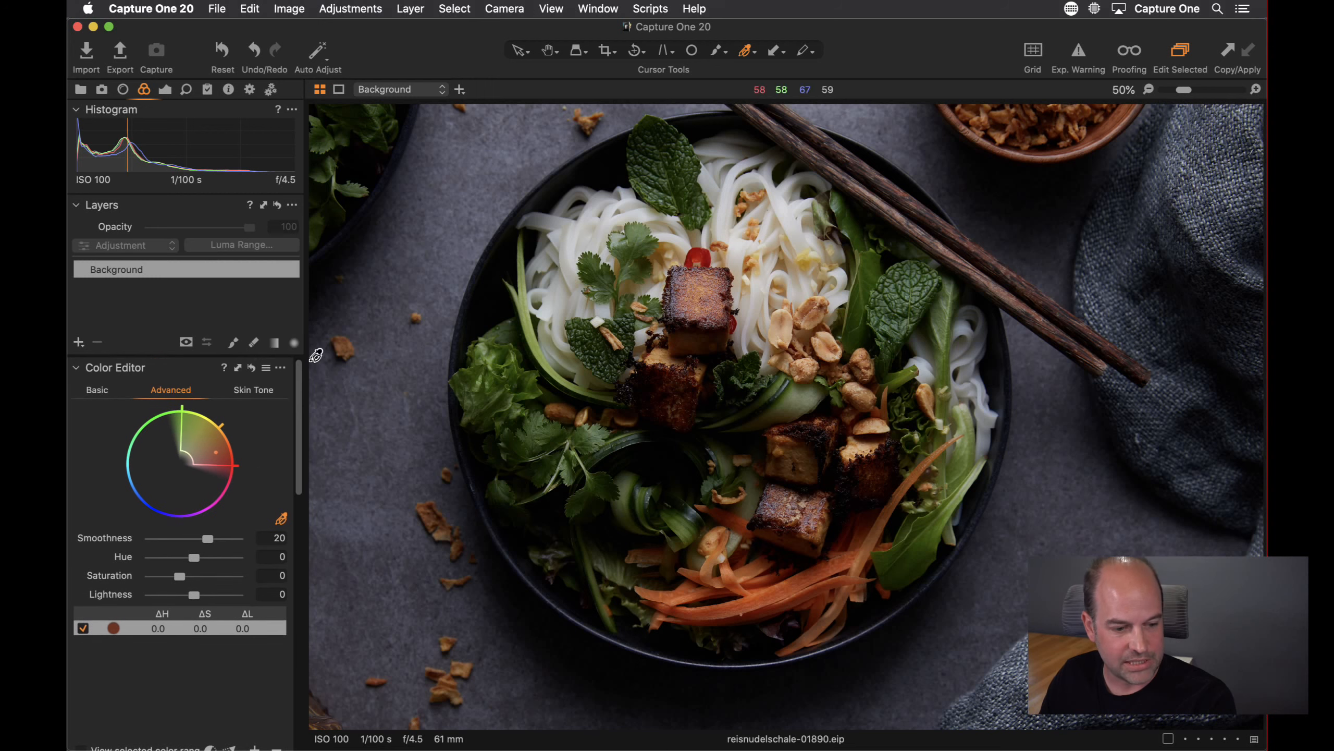
pyautogui.click(281, 368)
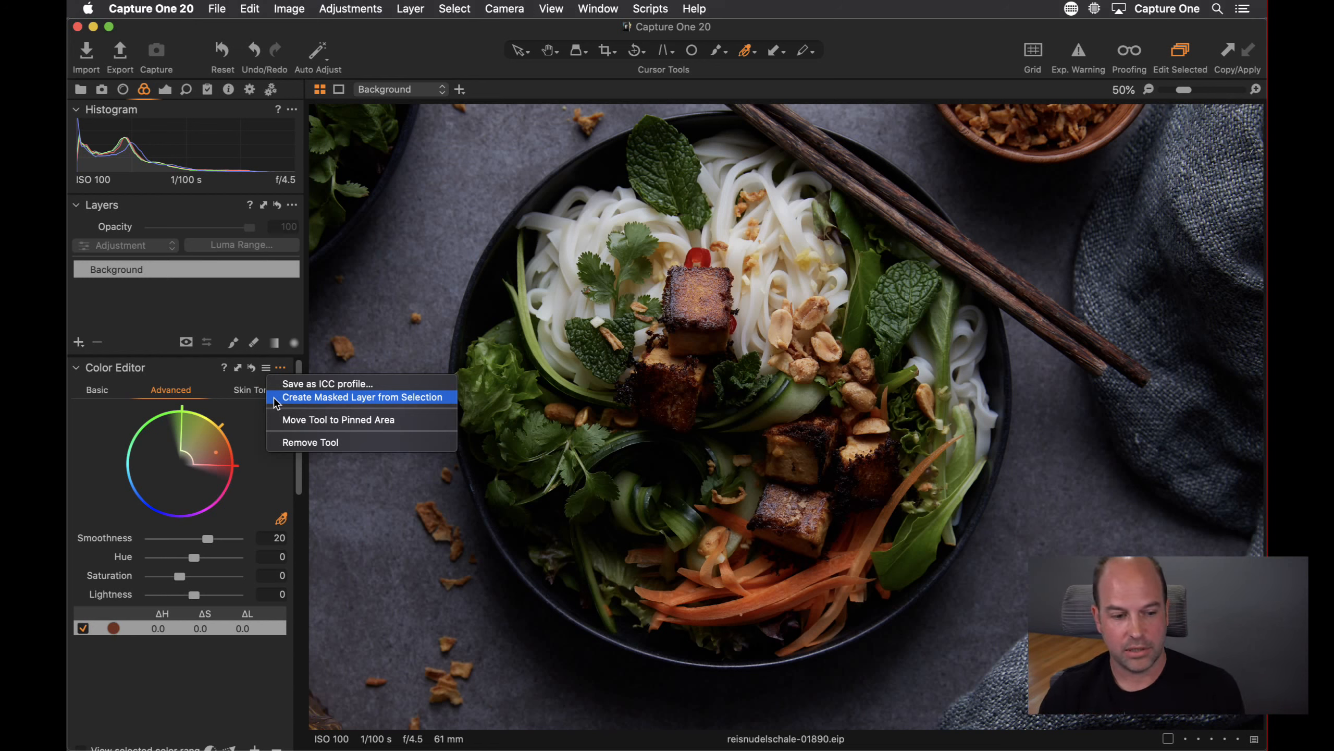
pyautogui.click(275, 398)
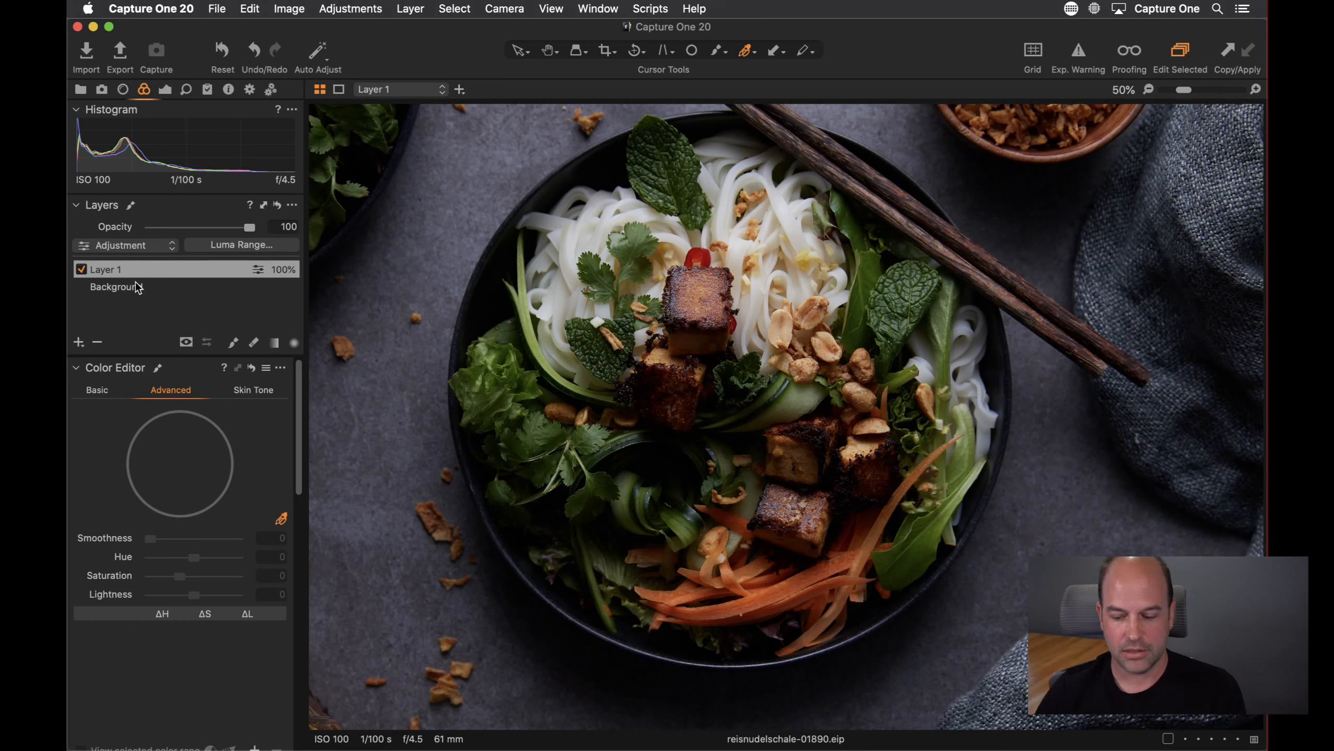
# Zoom to fit and display the new layer's mask as a grayscale mask
pyautogui.click(1151, 89)
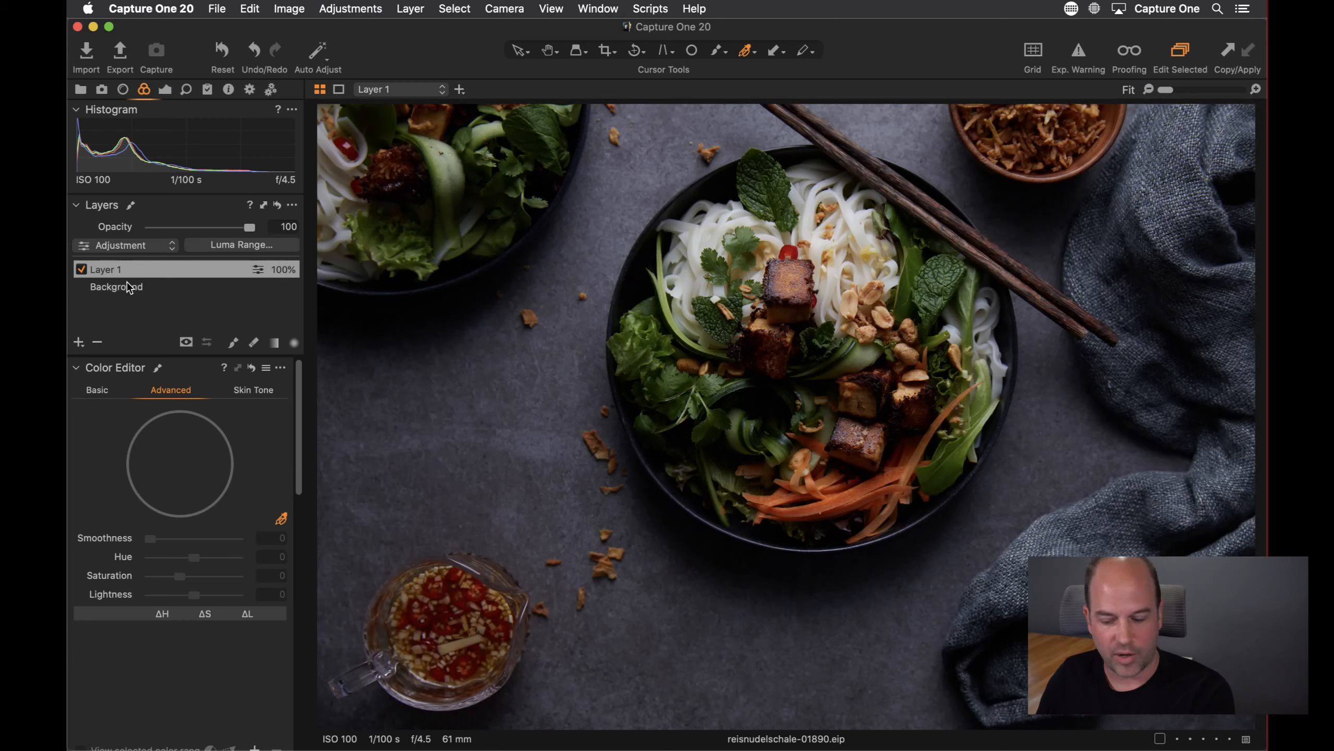
pyautogui.press('m')
pyautogui.press('m')
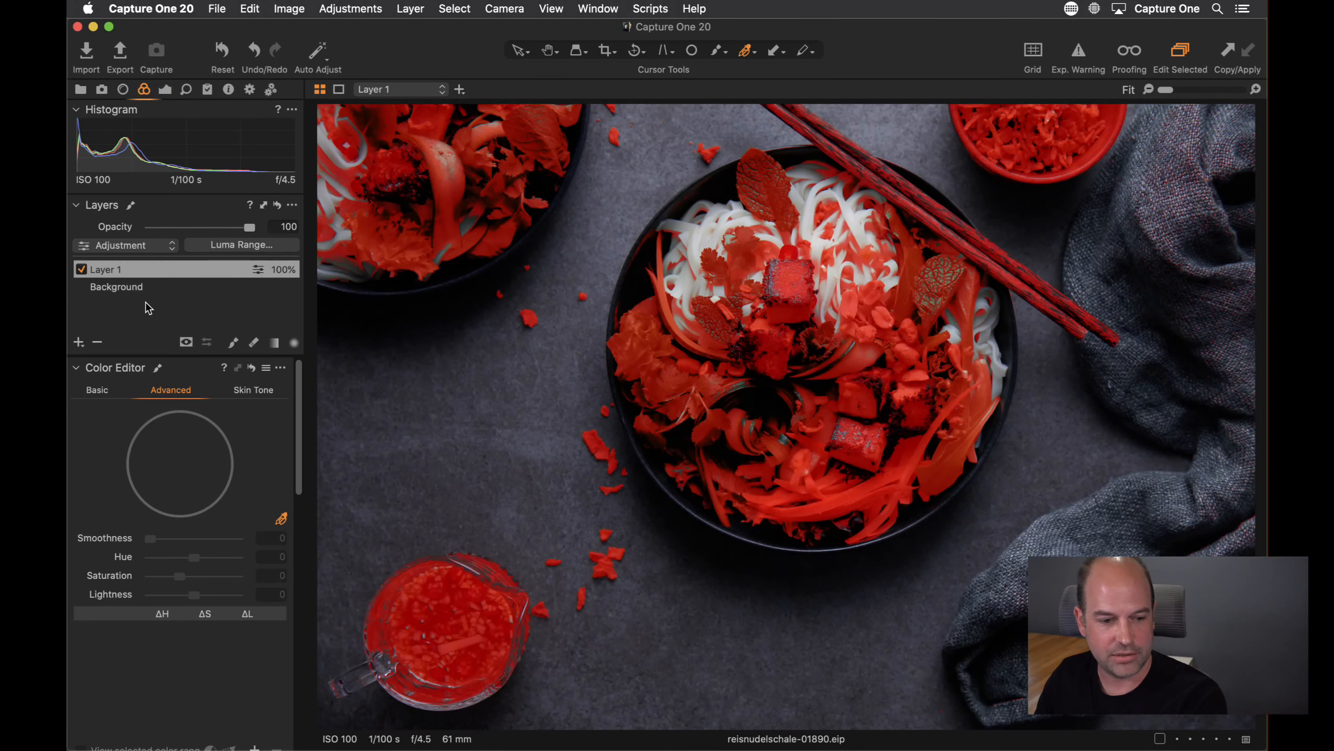
pyautogui.press('m')
pyautogui.press('m')
pyautogui.press('m')
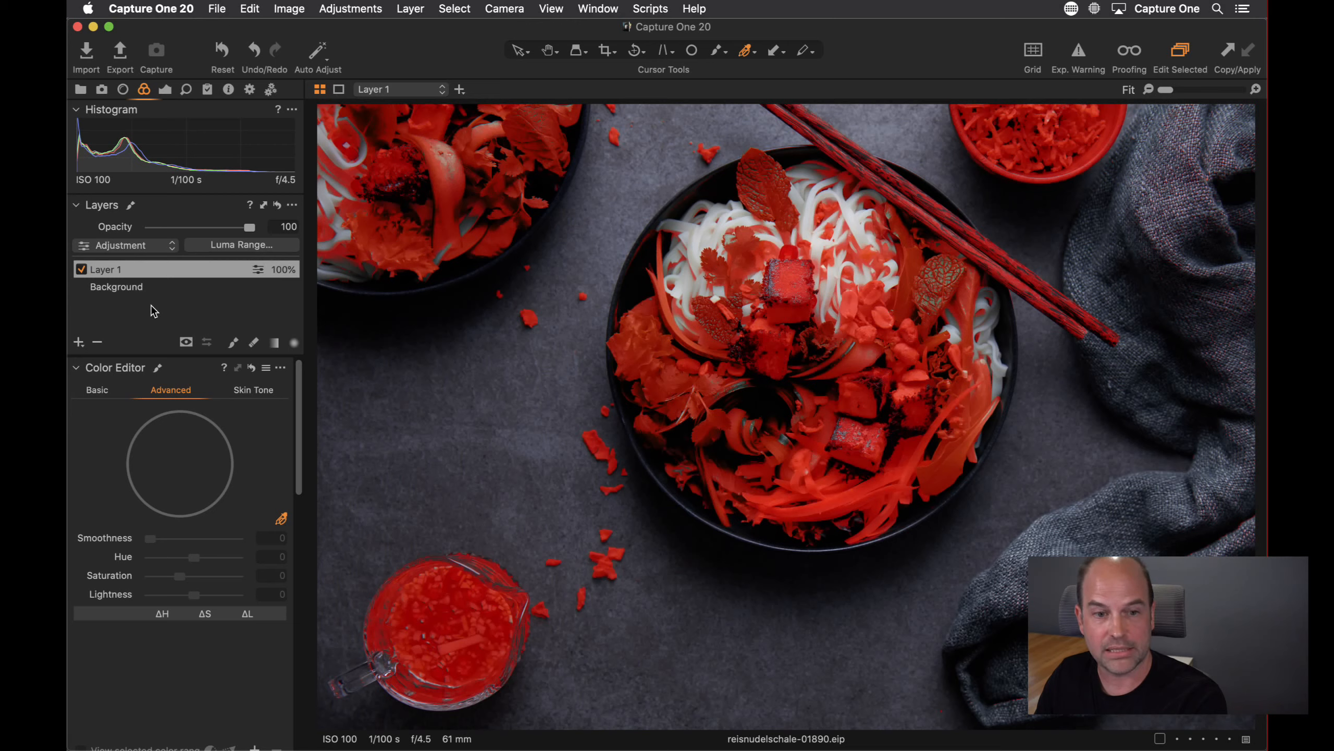
pyautogui.click(186, 343)
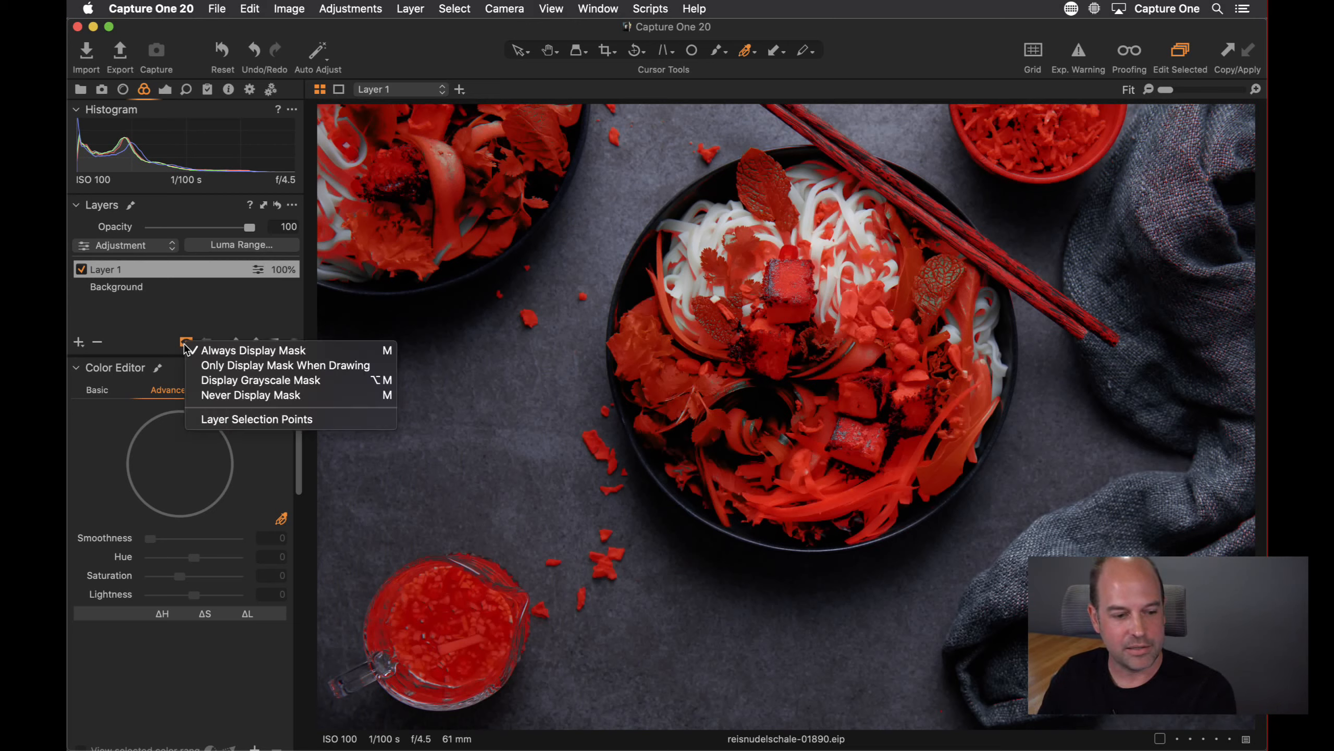
pyautogui.click(200, 381)
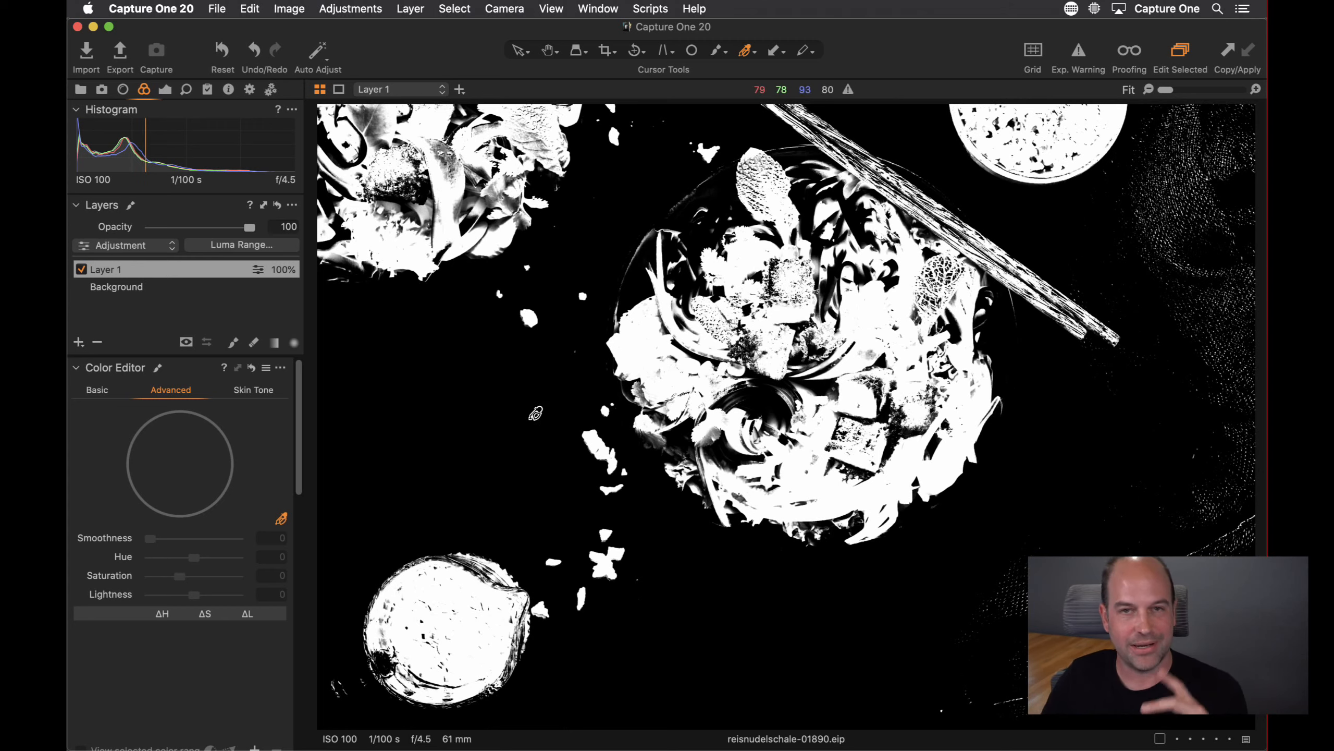
# Try refining Layer 1's mask with a radius of 95
pyautogui.rightClick(156, 269)
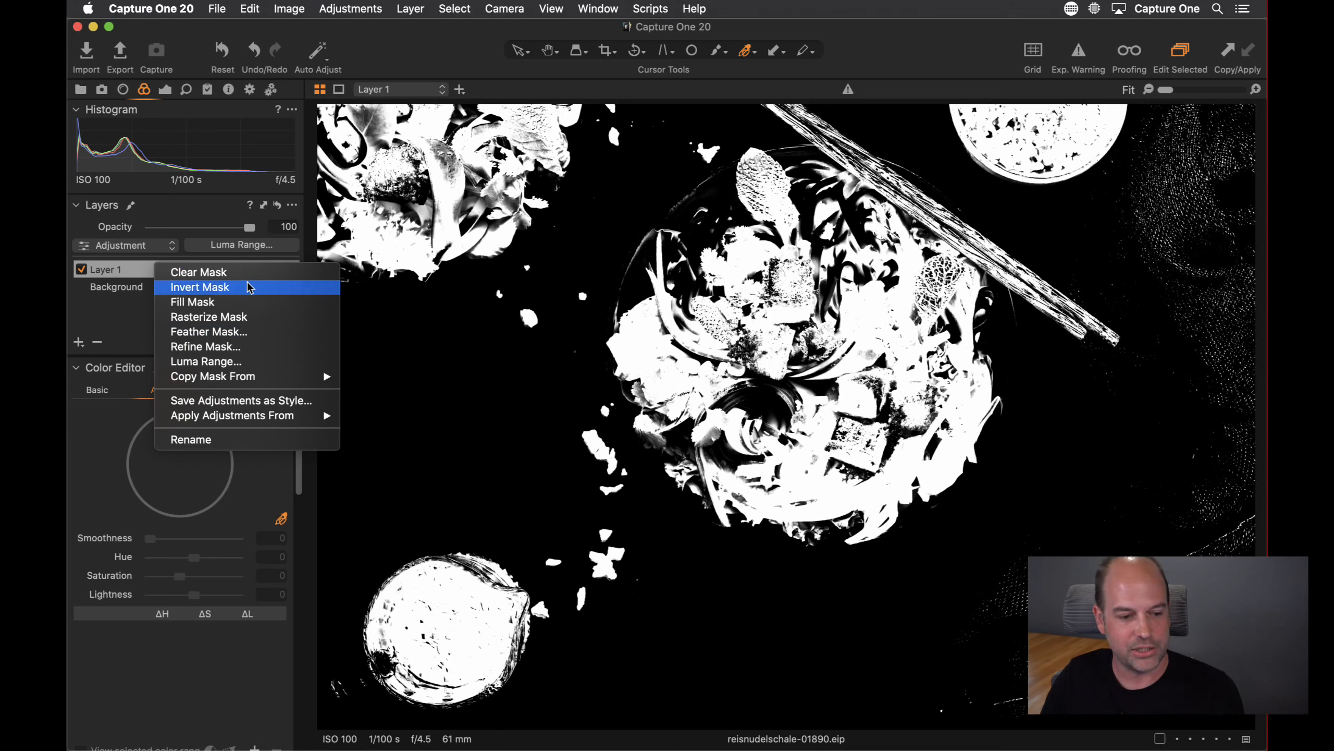
pyautogui.click(242, 347)
pyautogui.moveTo(635, 180); pyautogui.dragTo(466, 244)
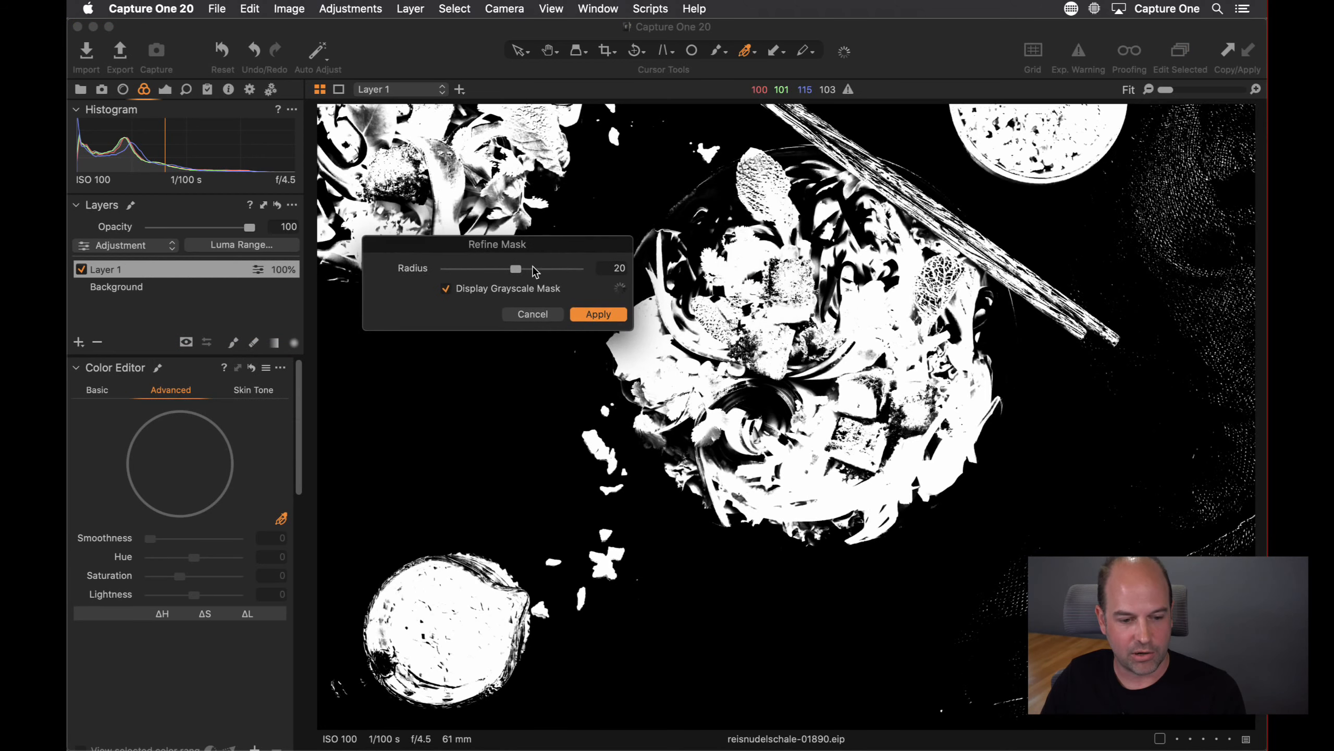
pyautogui.moveTo(535, 271); pyautogui.dragTo(551, 269)
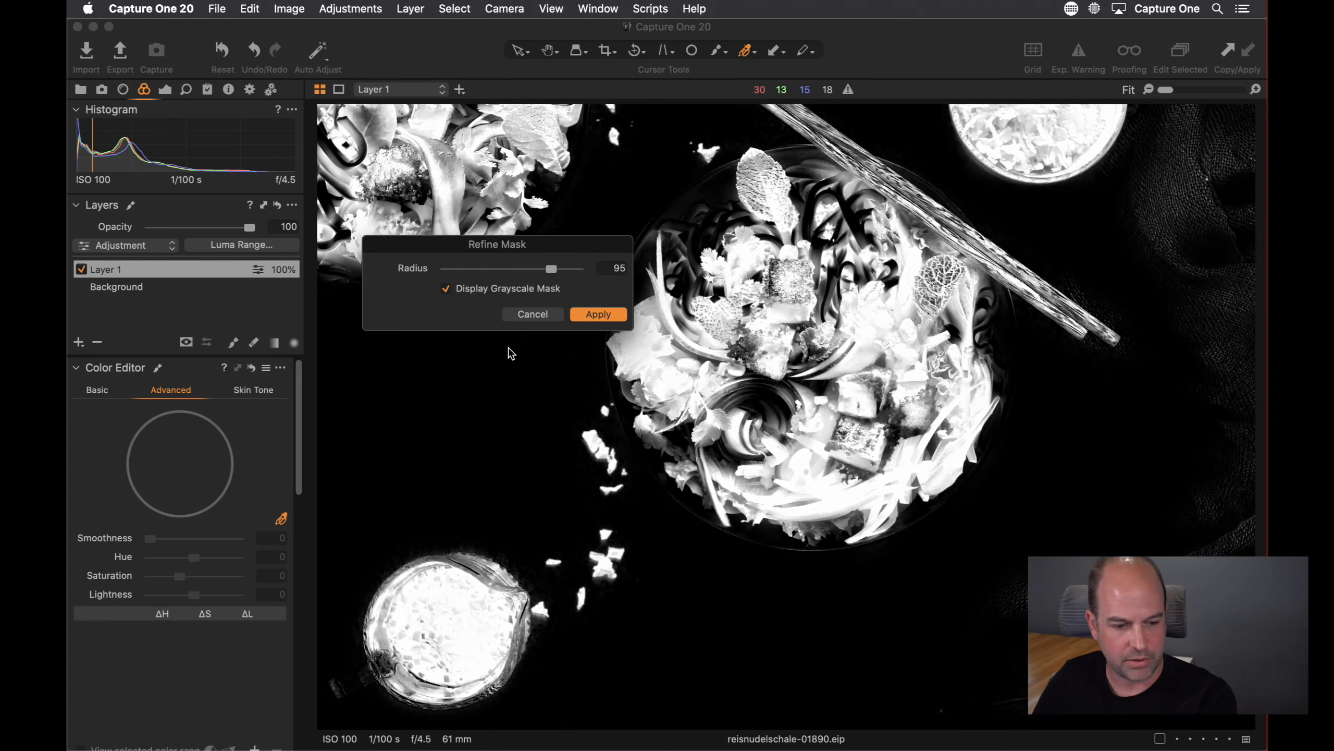
pyautogui.click(531, 314)
# Refine Layer 1's mask with a radius of 68
pyautogui.press('super+alt+0')
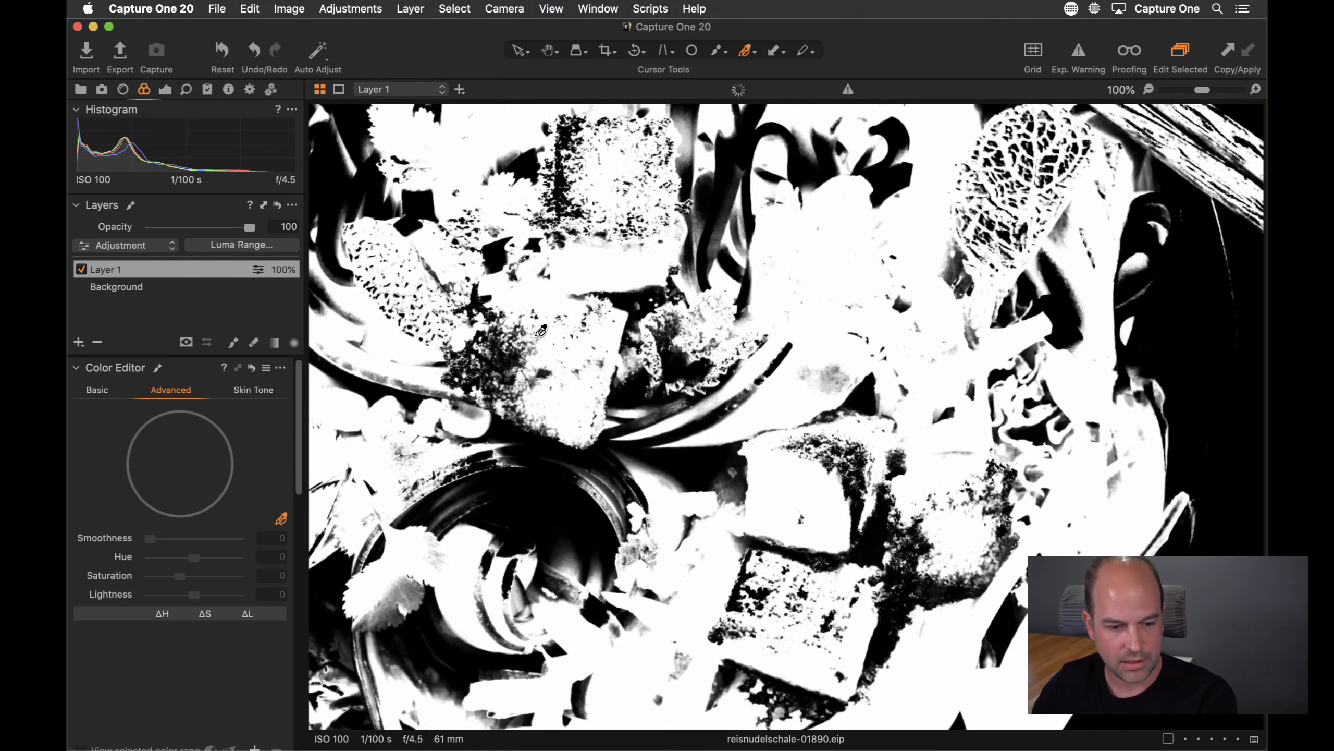
pyautogui.rightClick(146, 276)
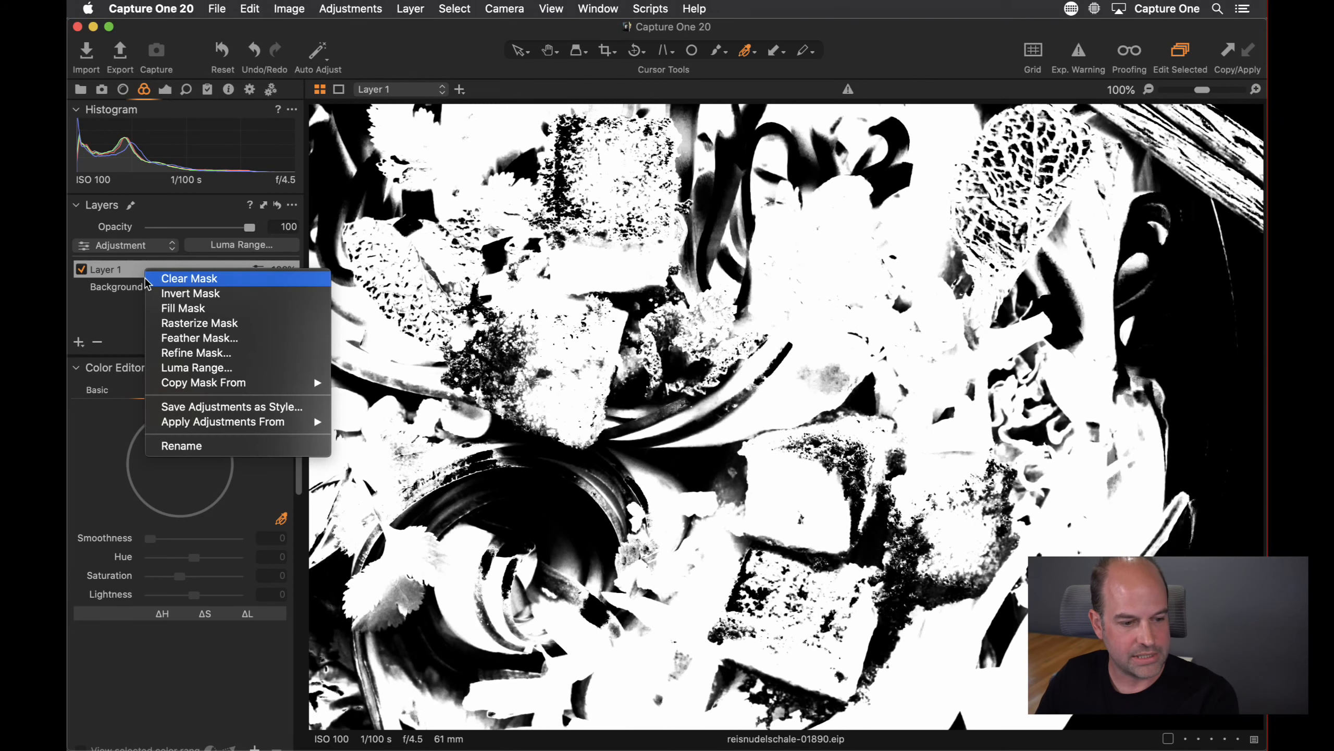
pyautogui.click(167, 354)
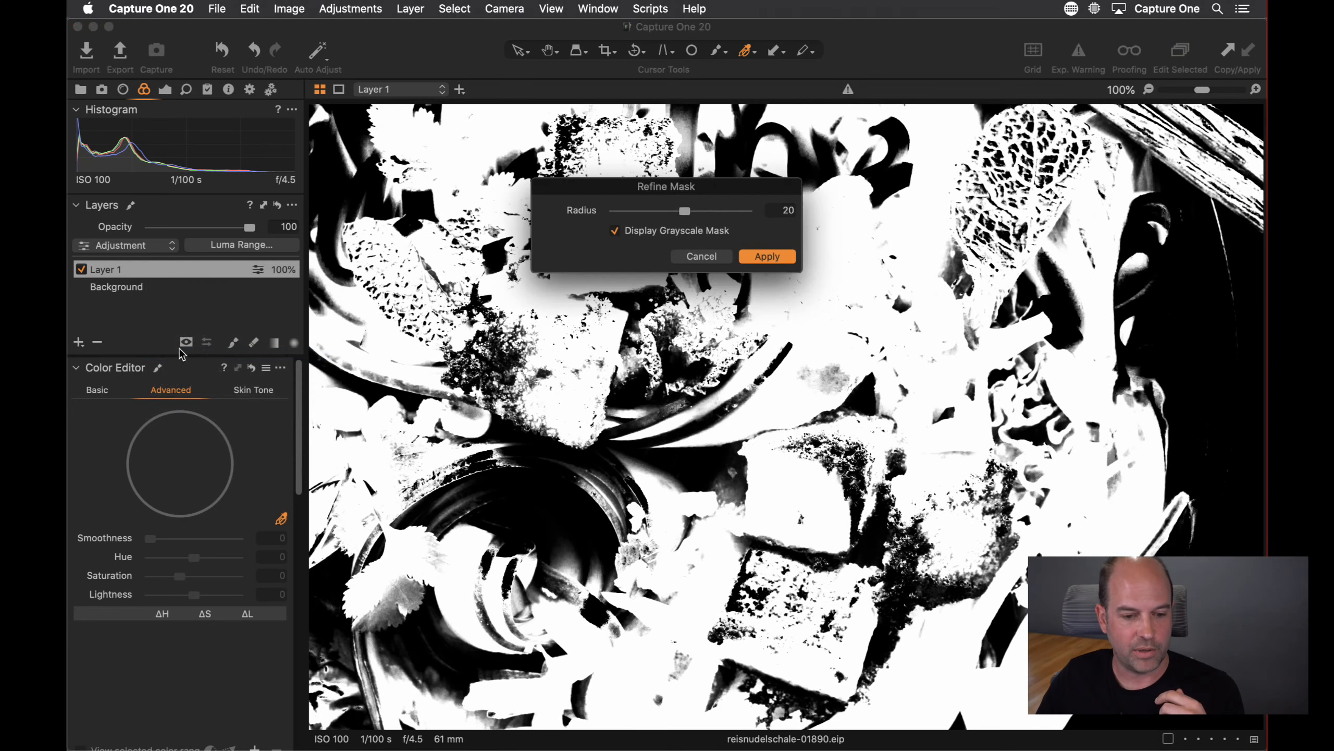
pyautogui.moveTo(686, 210); pyautogui.dragTo(714, 215)
pyautogui.moveTo(719, 188); pyautogui.dragTo(632, 182)
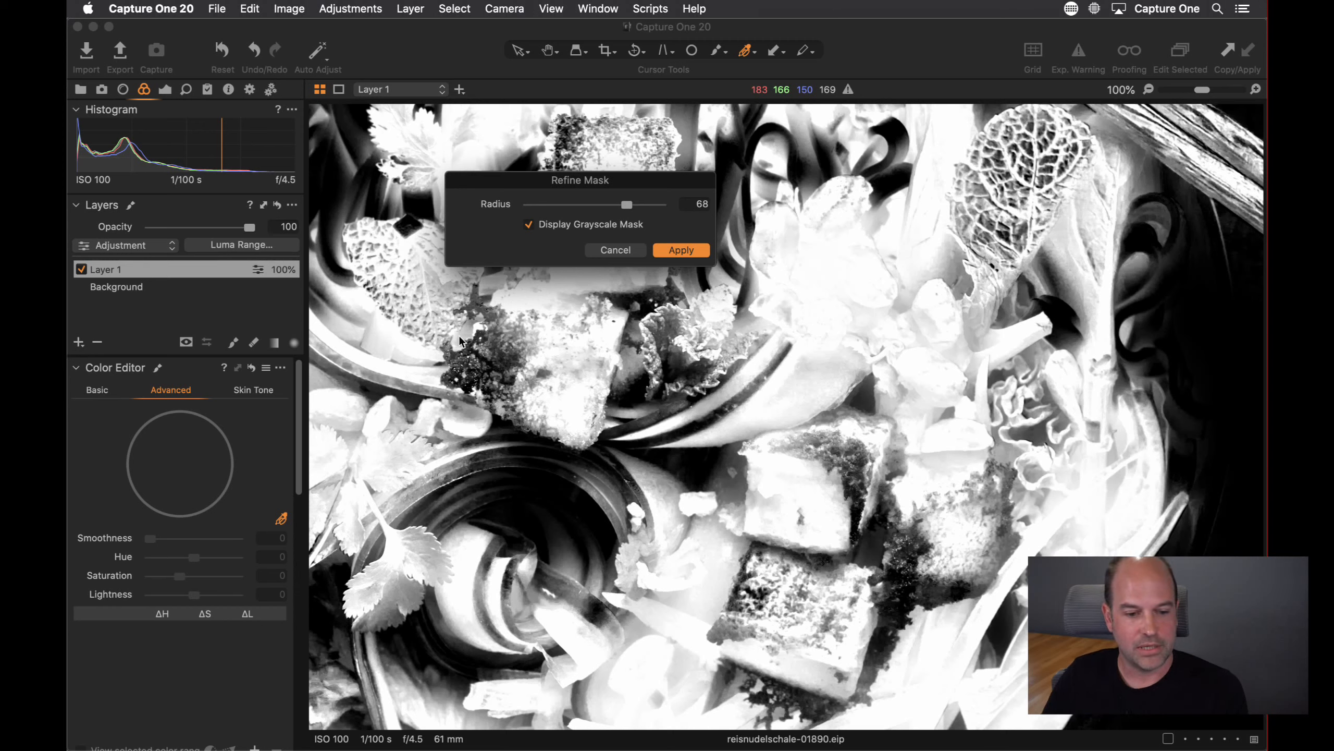
pyautogui.click(680, 250)
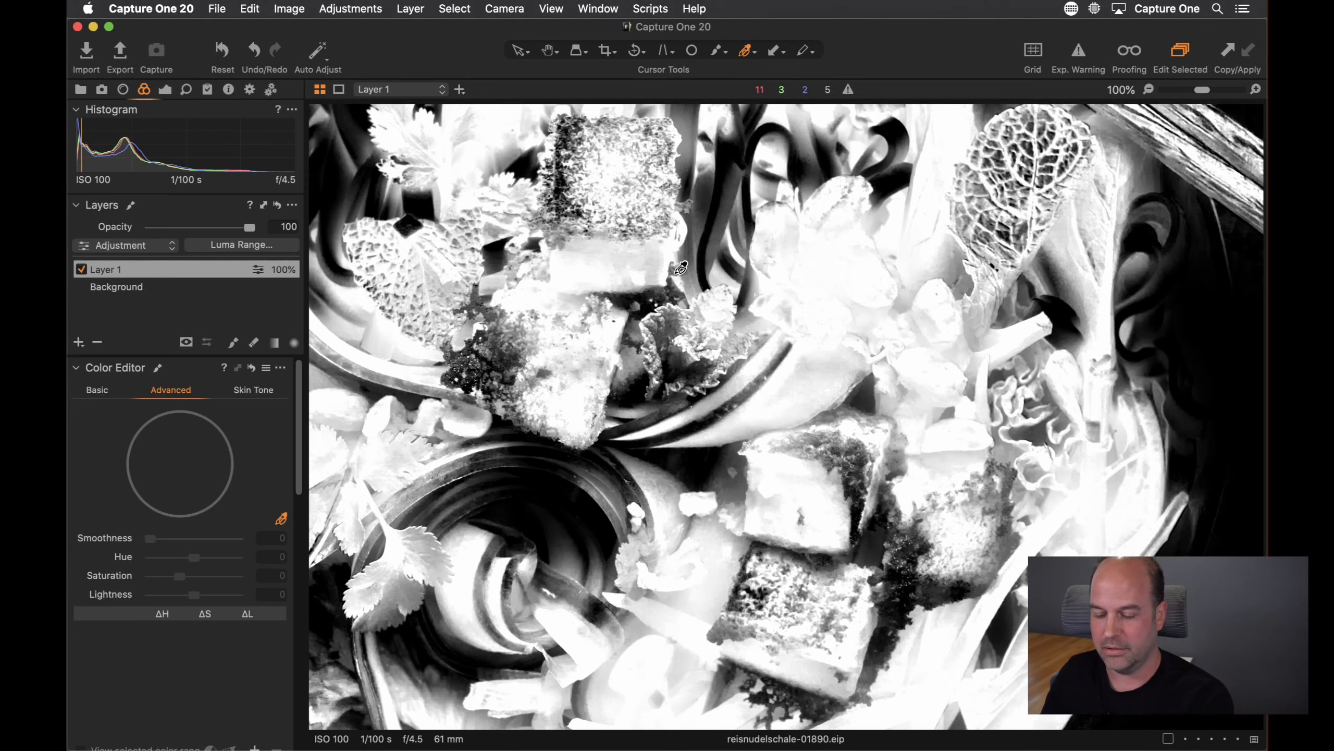
# Hide the mask and raise Layer 1's Exposure to 0.49
pyautogui.press('h')
pyautogui.doubleClick(660, 283)
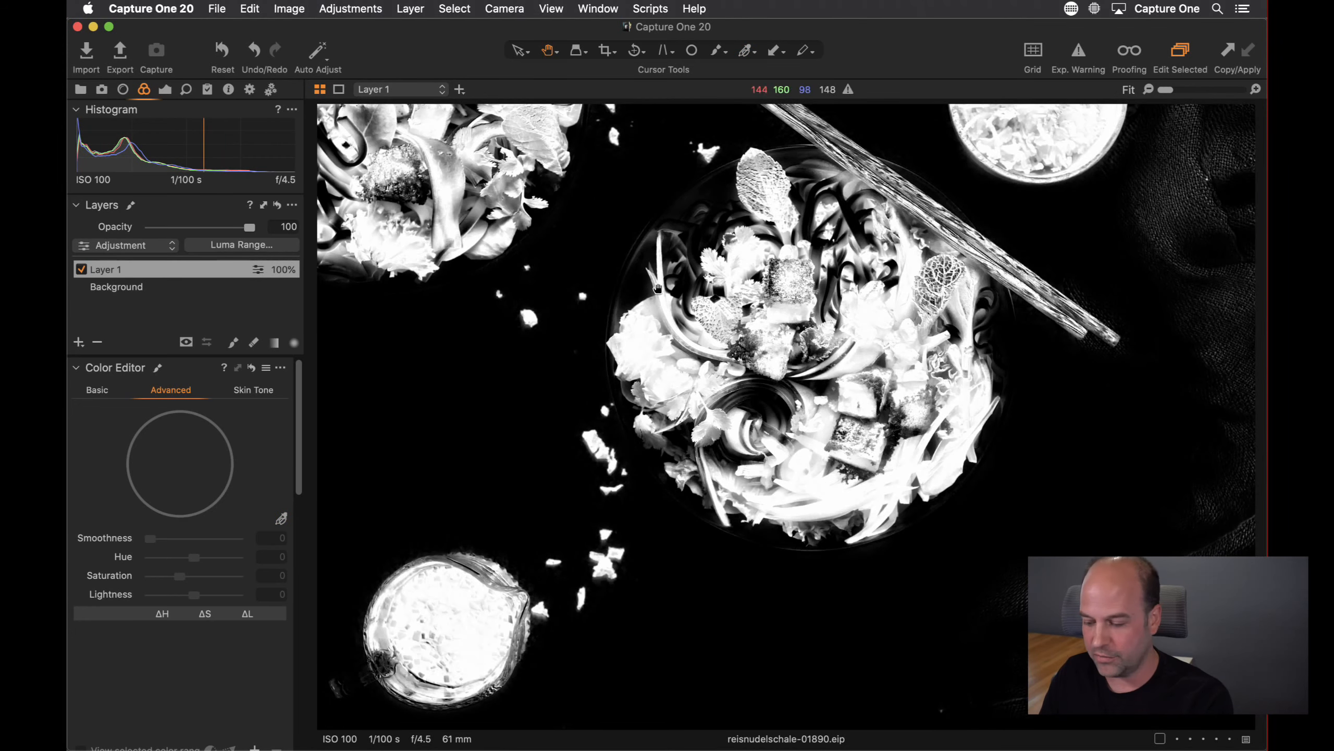
pyautogui.hotkey('alt', 'm')
pyautogui.press('m')
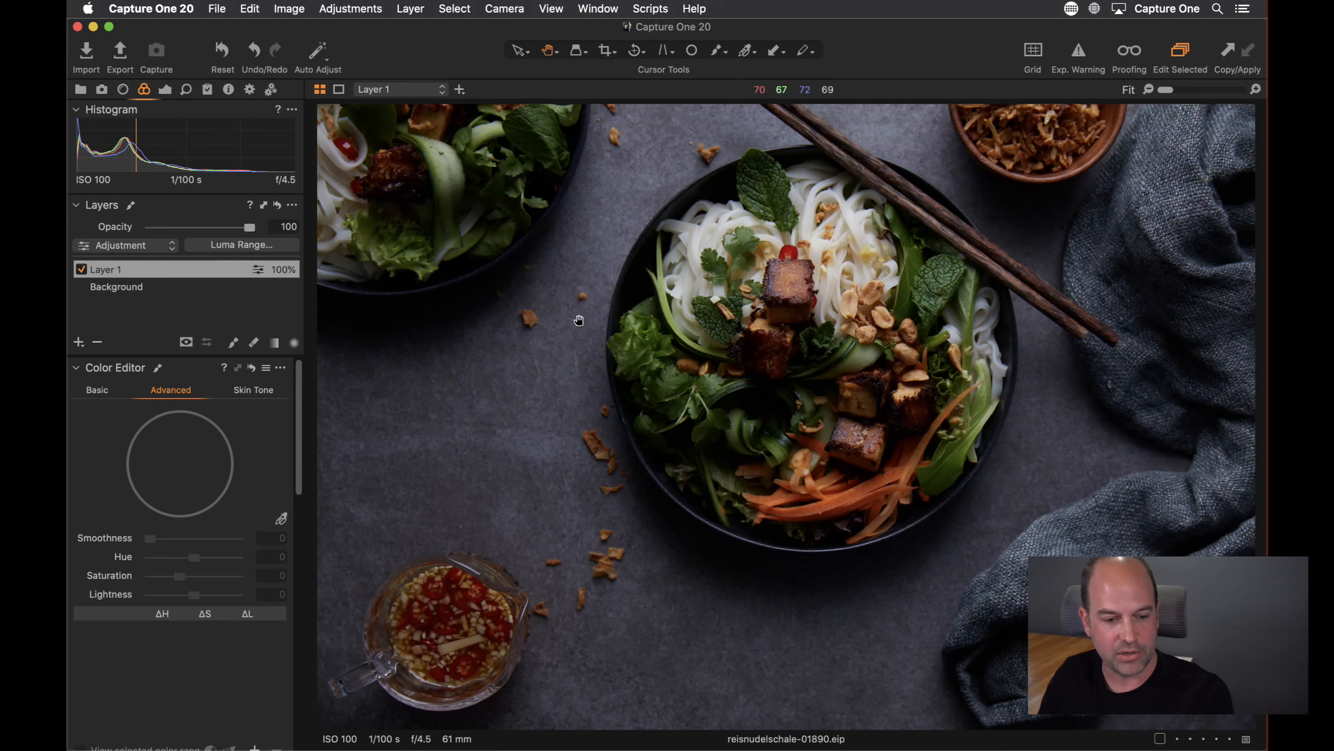
pyautogui.click(165, 90)
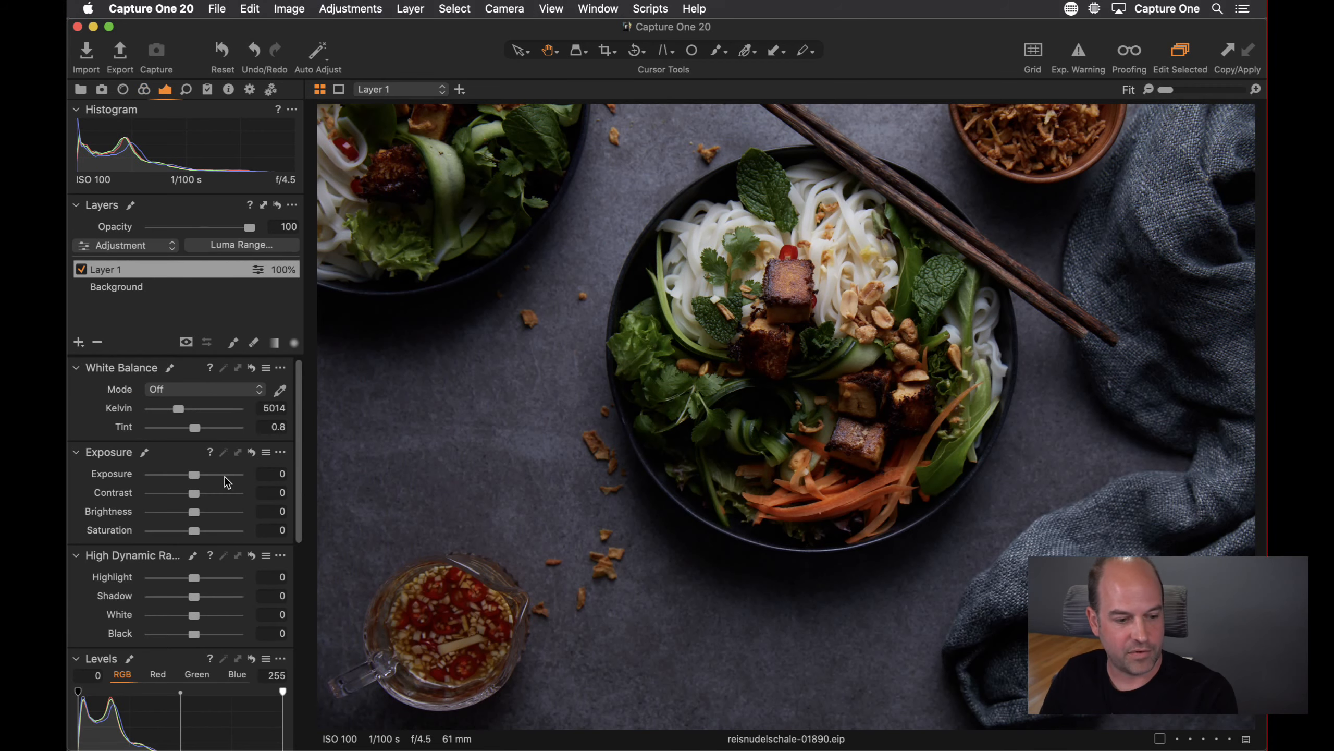
pyautogui.moveTo(198, 479); pyautogui.dragTo(201, 479)
# Set Layer 1's Clarity to 26
pyautogui.scroll(-10, 182, 436)
pyautogui.moveTo(194, 694); pyautogui.dragTo(205, 694)
pyautogui.scroll(10, 159, 567)
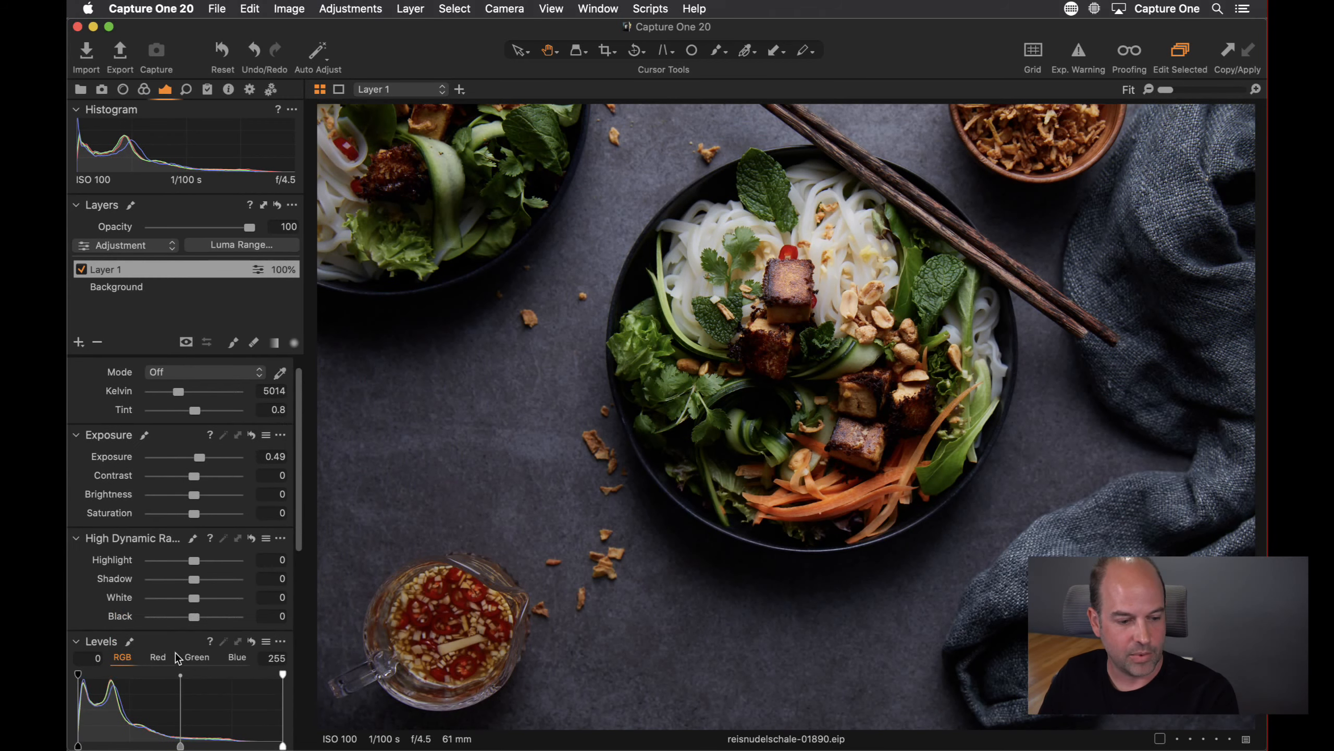
pyautogui.scroll(-11, 200, 600)
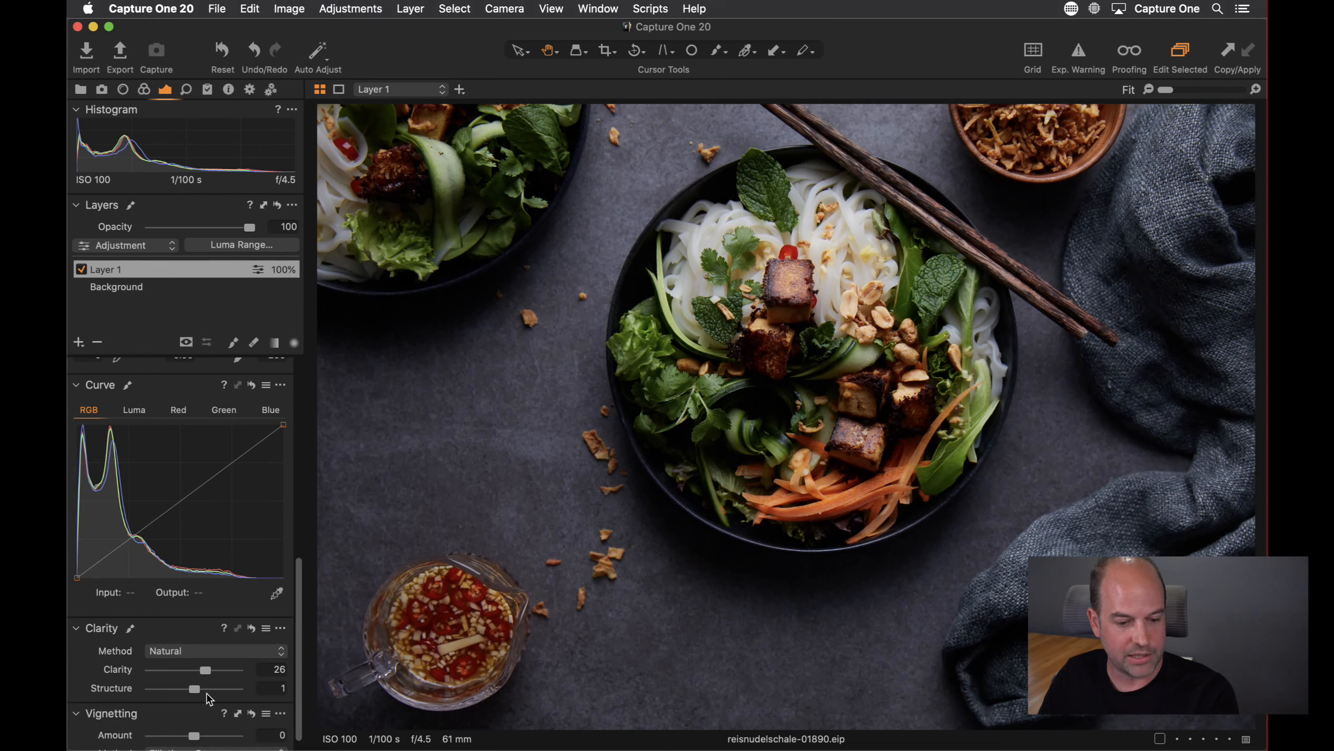